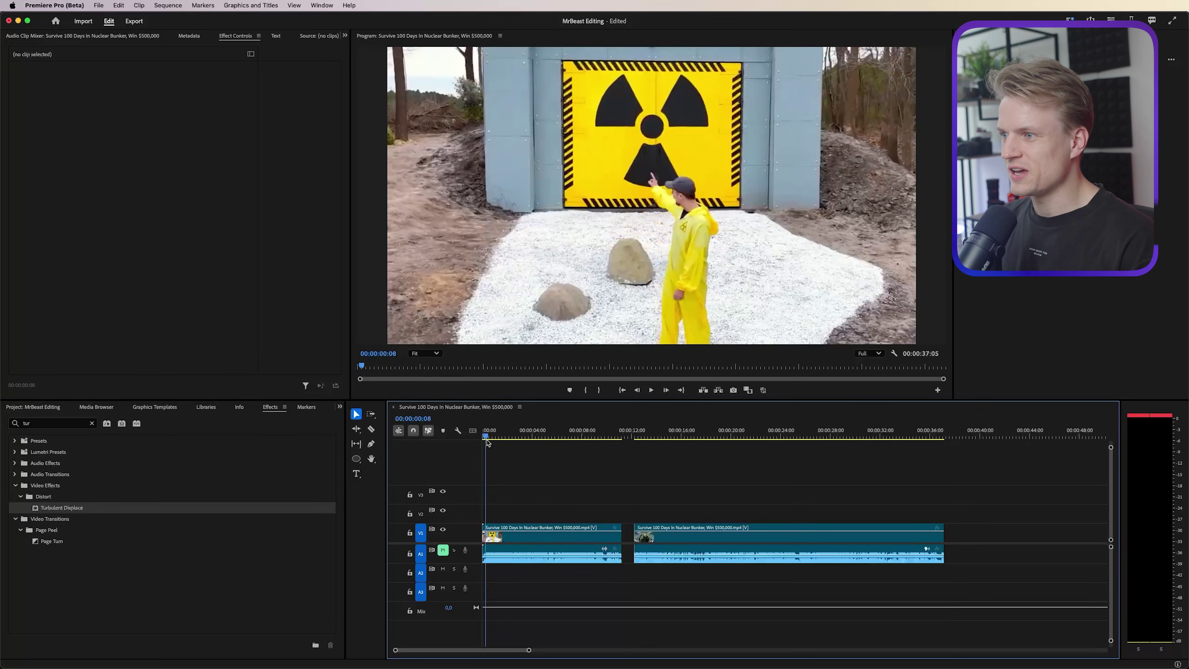
Move the playhead to 00:00:12:13 and draw a closed Pen shape over the bookshelf beside the yellow-framed mirror
{"action": "left_click_drag", "start_coordinate": [487, 442], "coordinate": [491, 440]}
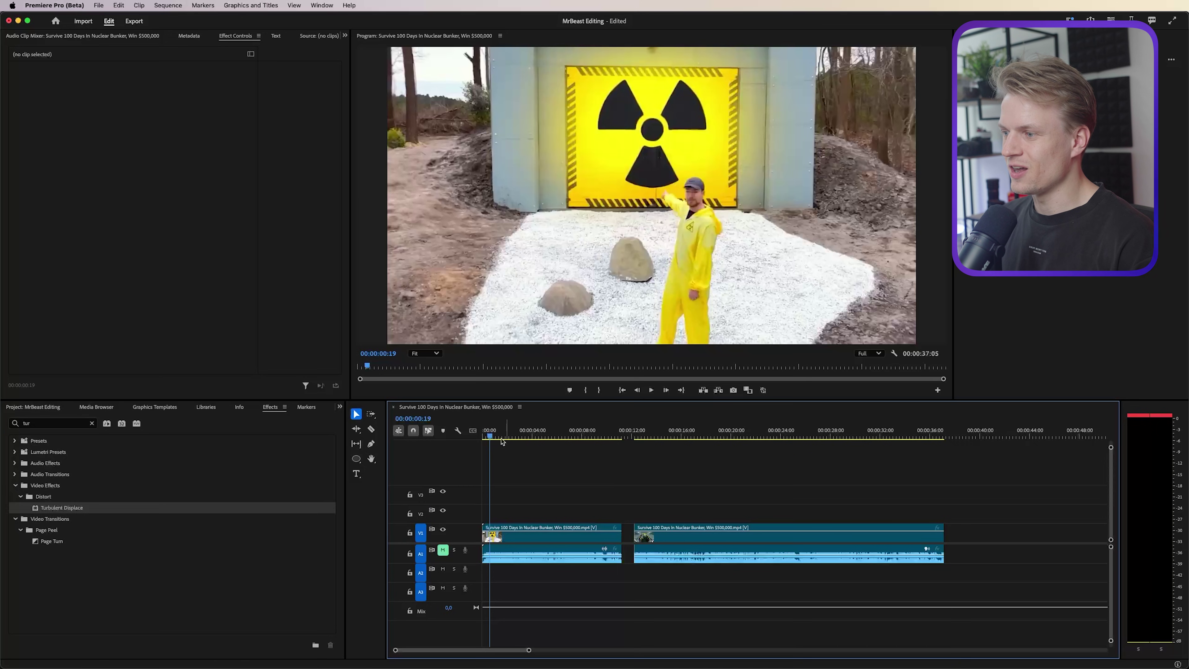
{"action": "left_click_drag", "start_coordinate": [491, 436], "coordinate": [509, 438]}
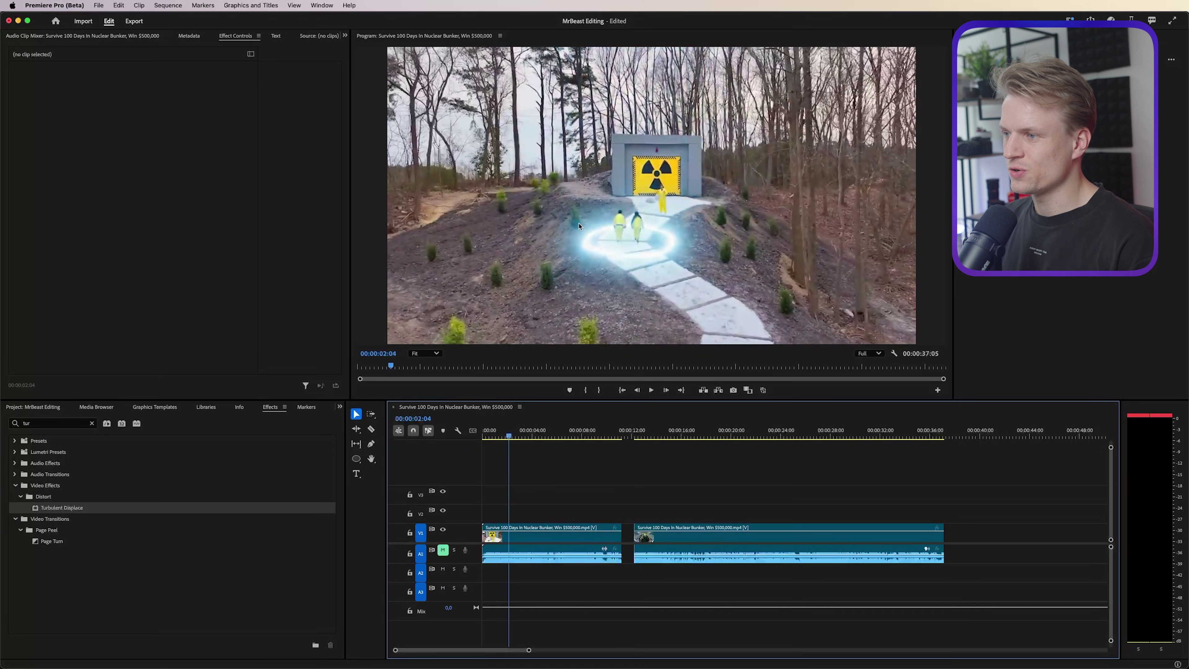
{"action": "left_click_drag", "start_coordinate": [549, 436], "coordinate": [639, 439]}
{"action": "key", "text": "shift+1"}
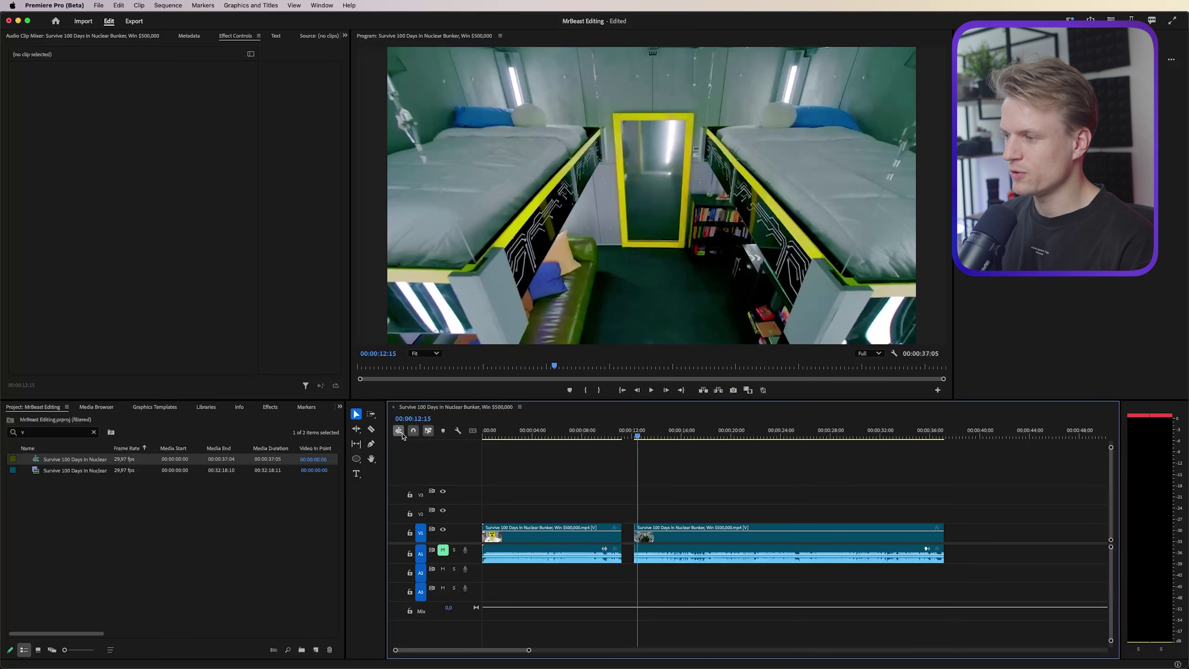
{"action": "left_click", "coordinate": [371, 445]}
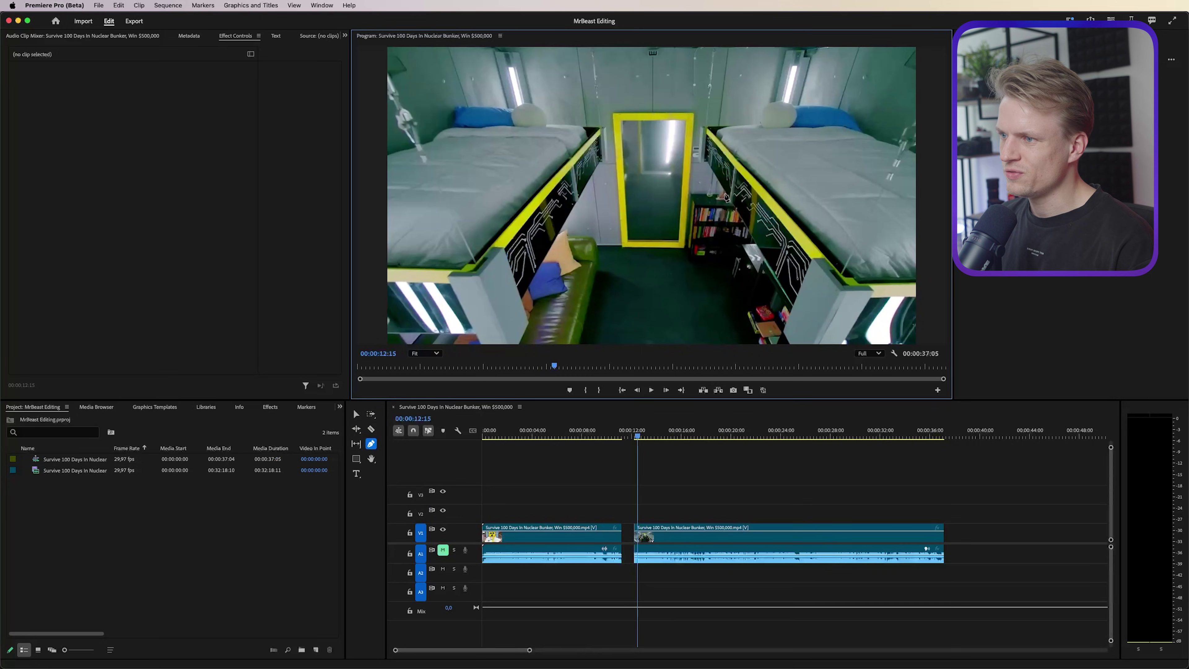
{"action": "left_click", "coordinate": [725, 193]}
{"action": "left_click", "coordinate": [691, 194]}
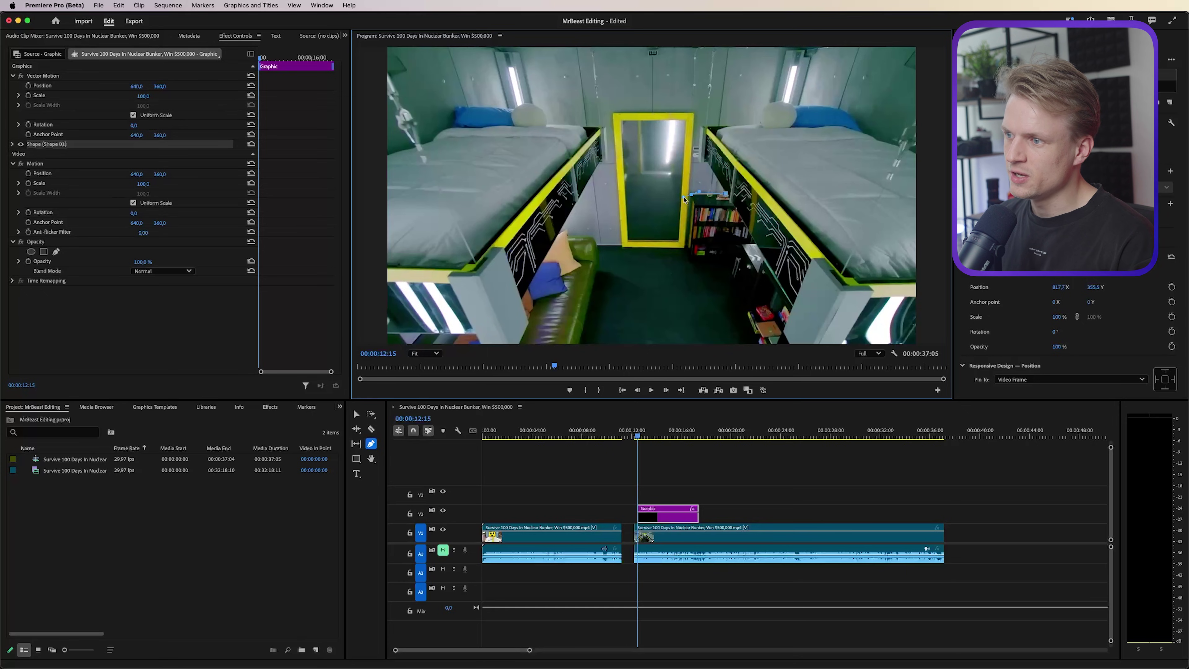
{"action": "left_click", "coordinate": [685, 247]}
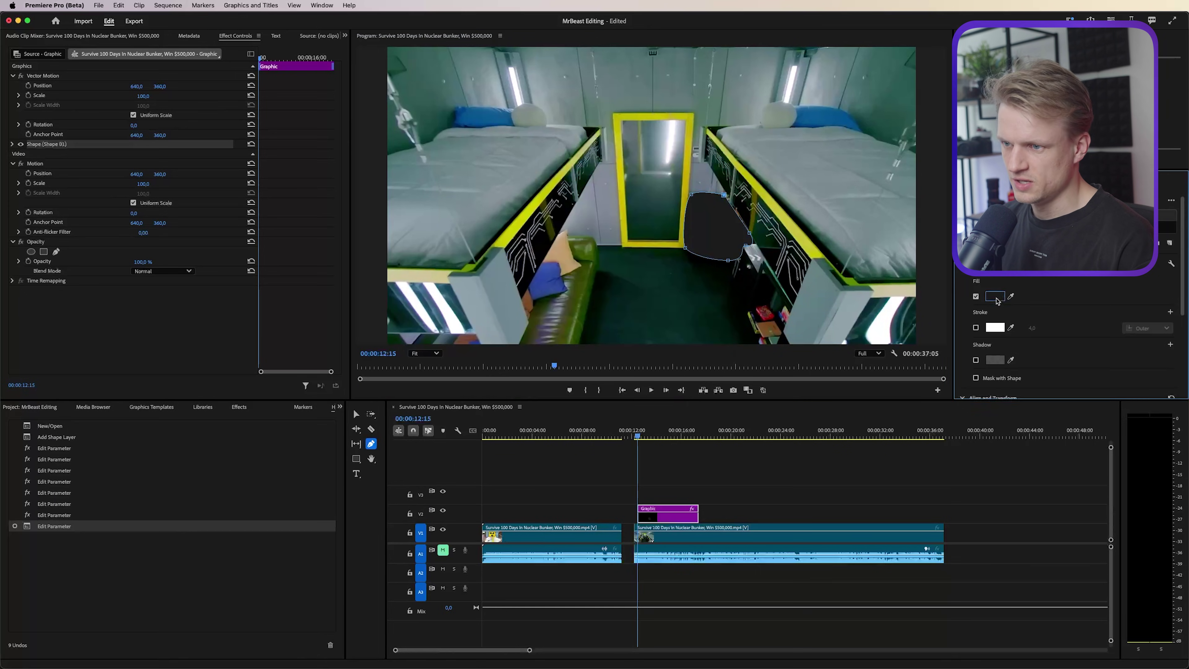
Set the bookshelf shape's fill to a bright yellow-green with RGB 215, 224, 13
{"action": "left_click", "coordinate": [995, 296]}
{"action": "left_click", "coordinate": [559, 324]}
{"action": "mouse_move", "coordinate": [560, 324]}
{"action": "left_mouse_down"}
{"action": "mouse_move", "coordinate": [538, 340]}
{"action": "mouse_move", "coordinate": [552, 344]}
{"action": "left_mouse_up"}
{"action": "left_click_drag", "start_coordinate": [610, 312], "coordinate": [609, 303]}
{"action": "mouse_move", "coordinate": [573, 361]}
{"action": "left_mouse_down"}
{"action": "mouse_move", "coordinate": [585, 390]}
{"action": "mouse_move", "coordinate": [591, 373]}
{"action": "left_mouse_up"}
{"action": "left_click_drag", "start_coordinate": [592, 380], "coordinate": [594, 383]}
{"action": "left_click", "coordinate": [610, 299]}
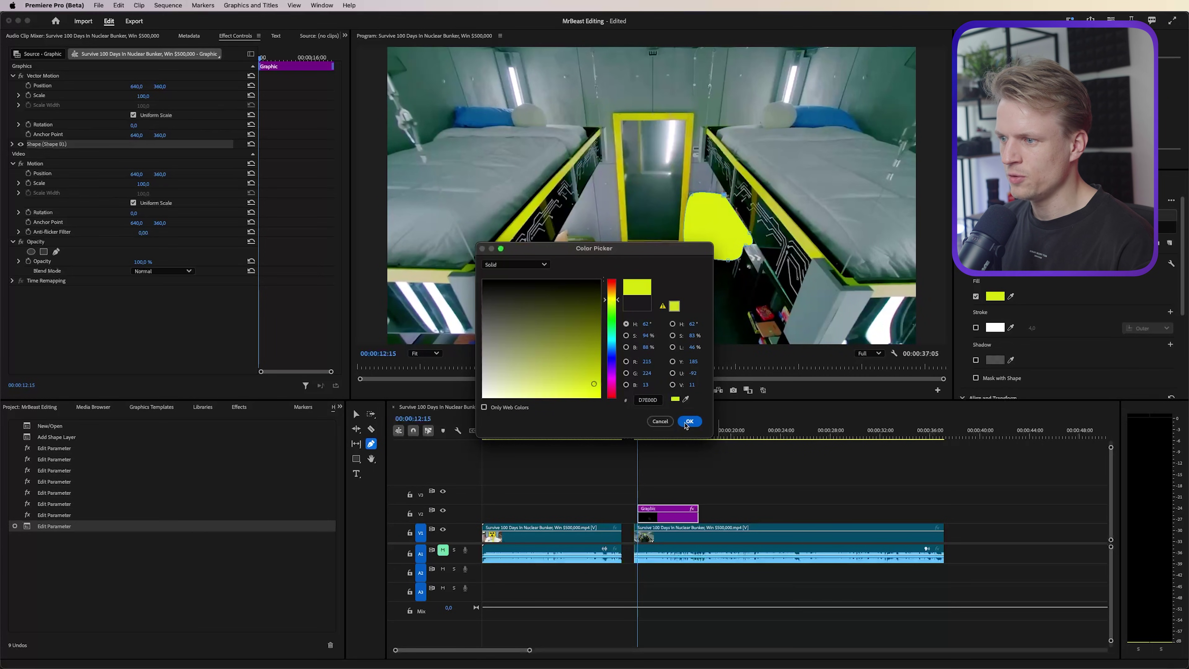
{"action": "left_click", "coordinate": [689, 421]}
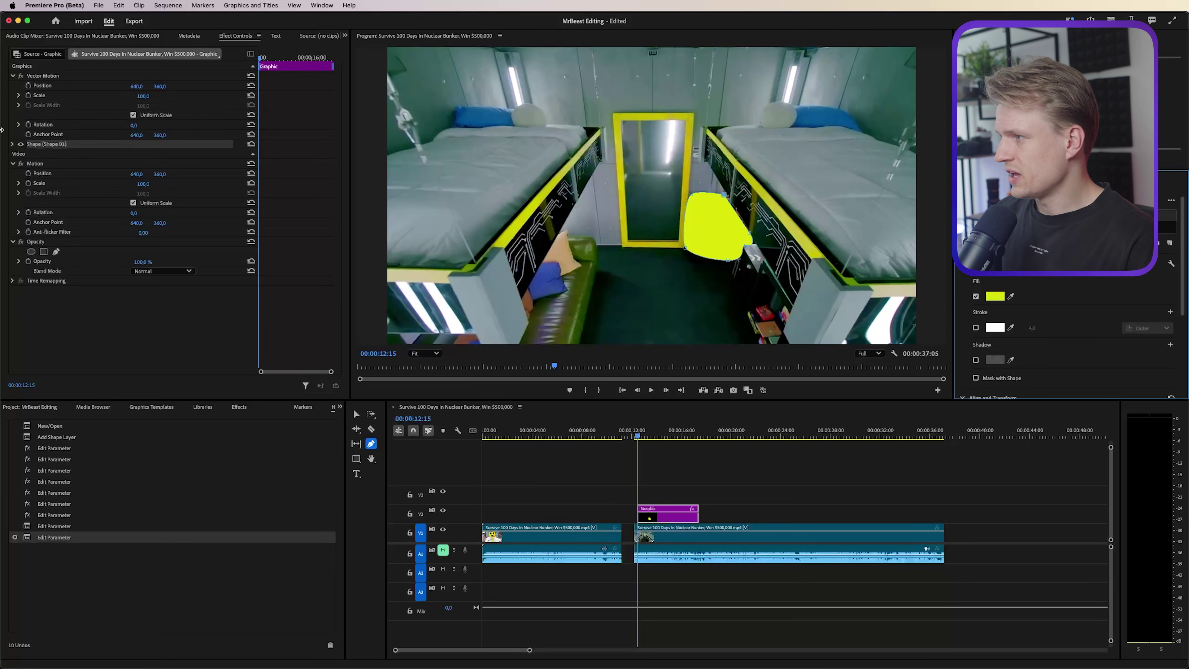
Apply Gaussian Blur to the yellow-green graphic and set its Blurriness to 50
{"action": "left_click", "coordinate": [13, 144]}
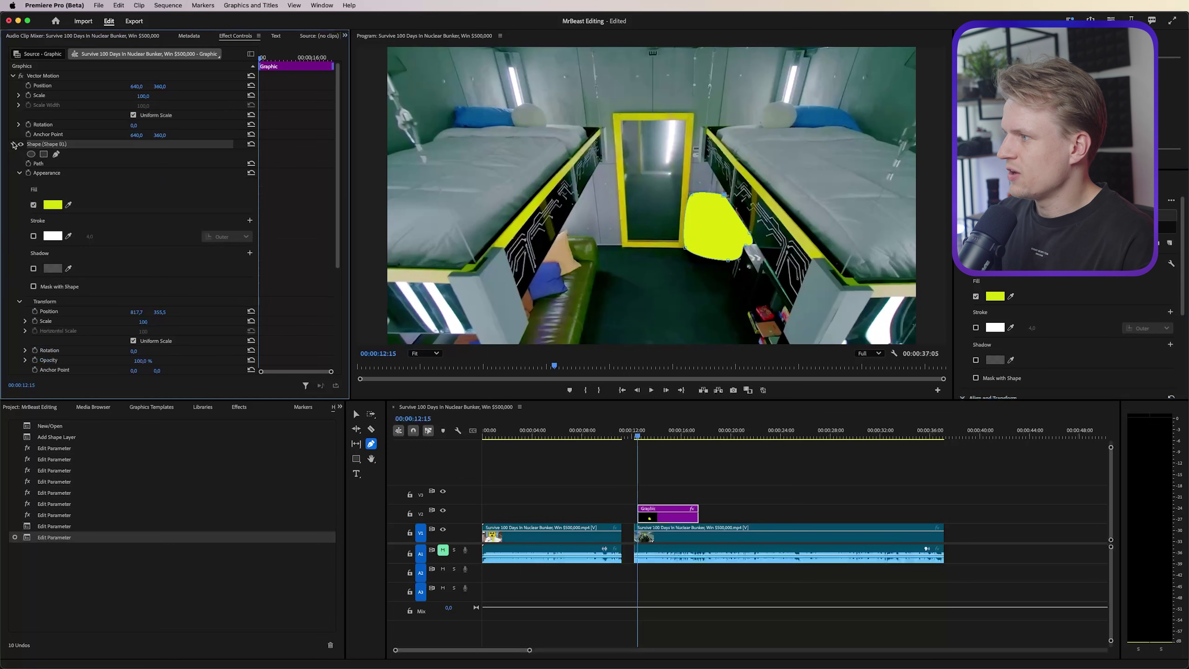
{"action": "left_click", "coordinate": [13, 143]}
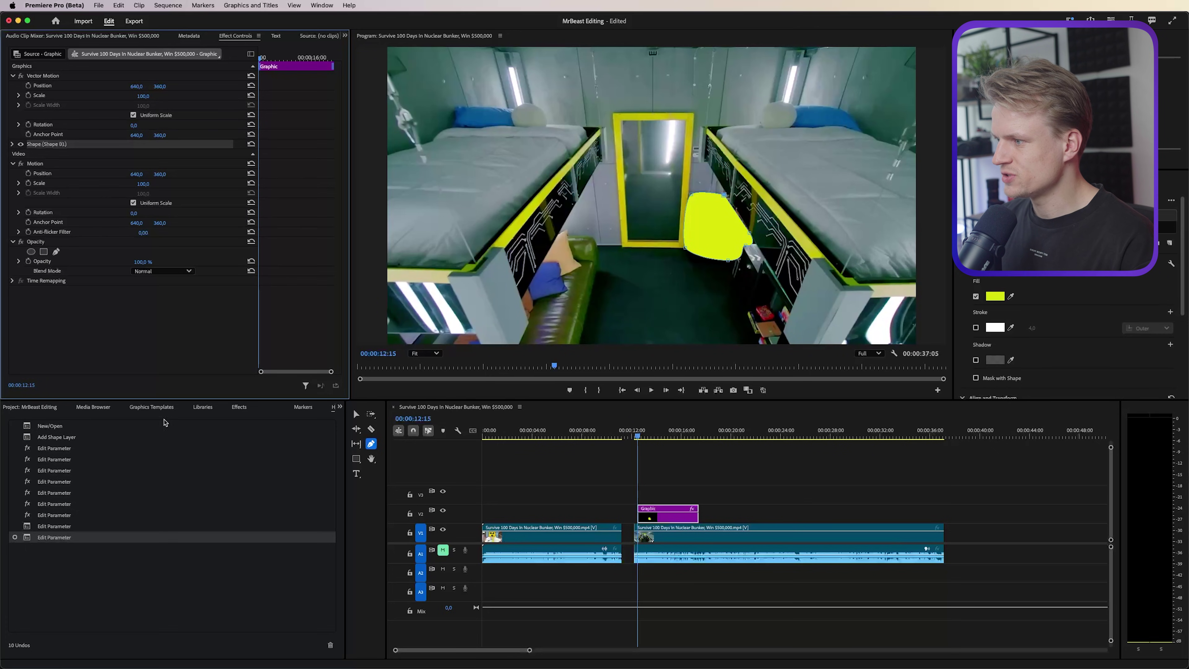
{"action": "left_click", "coordinate": [239, 407]}
{"action": "left_click", "coordinate": [41, 423]}
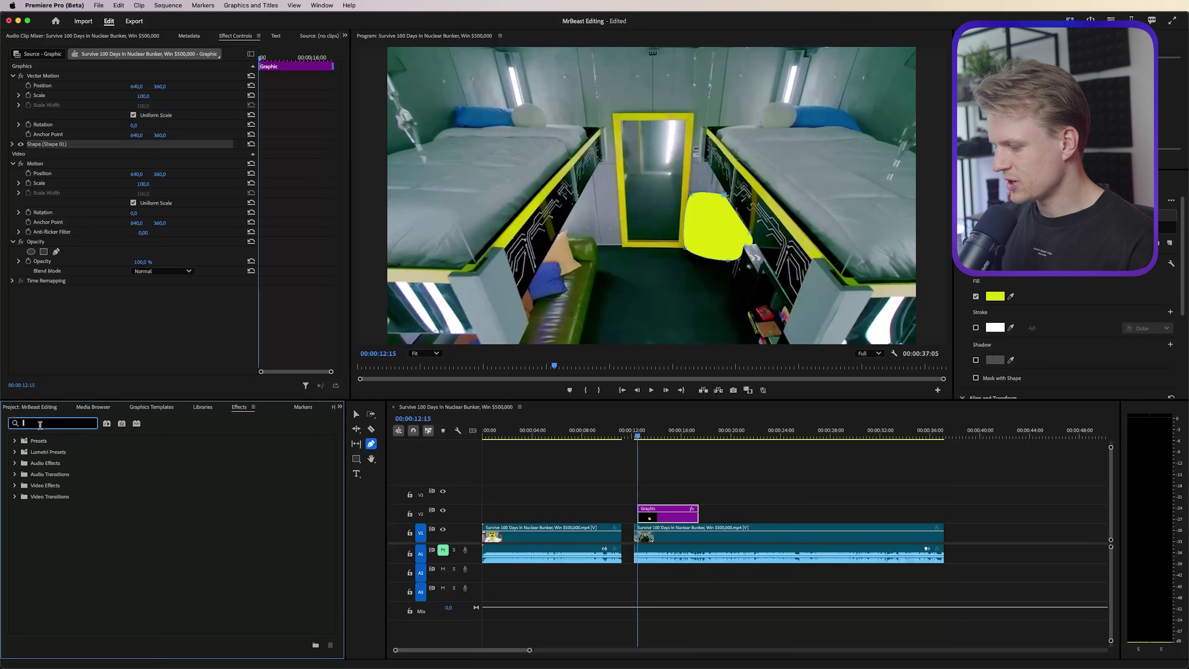
{"action": "type", "text": "gaus"}
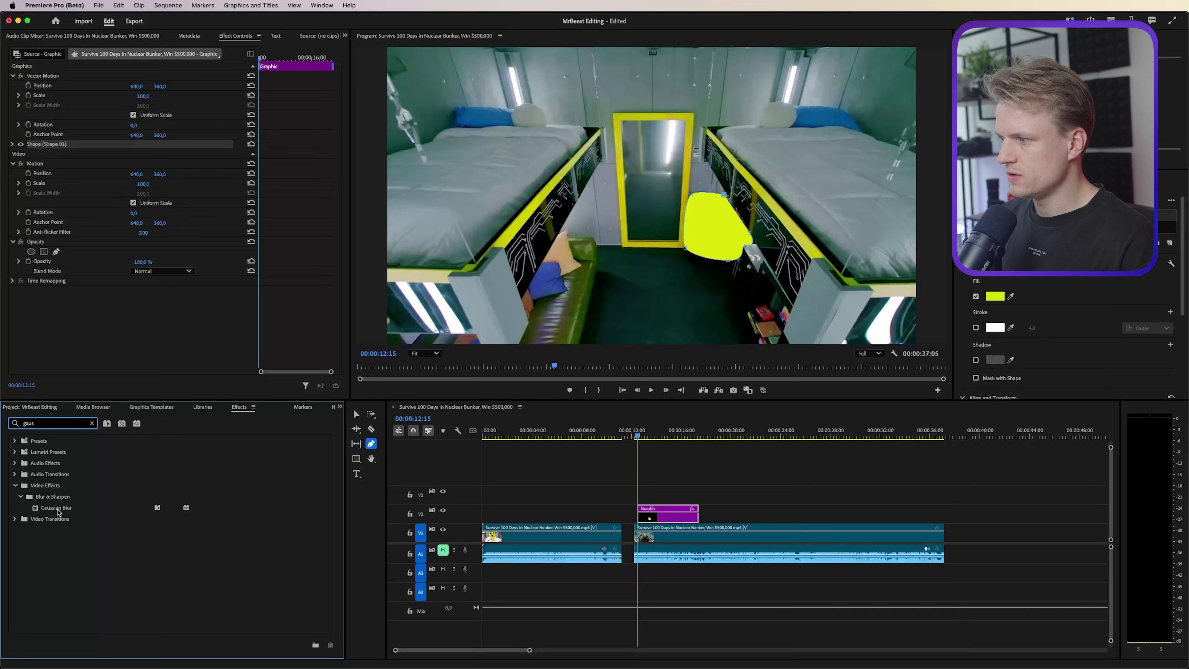
{"action": "double_click", "coordinate": [57, 509]}
{"action": "left_click_drag", "start_coordinate": [141, 167], "coordinate": [159, 166]}
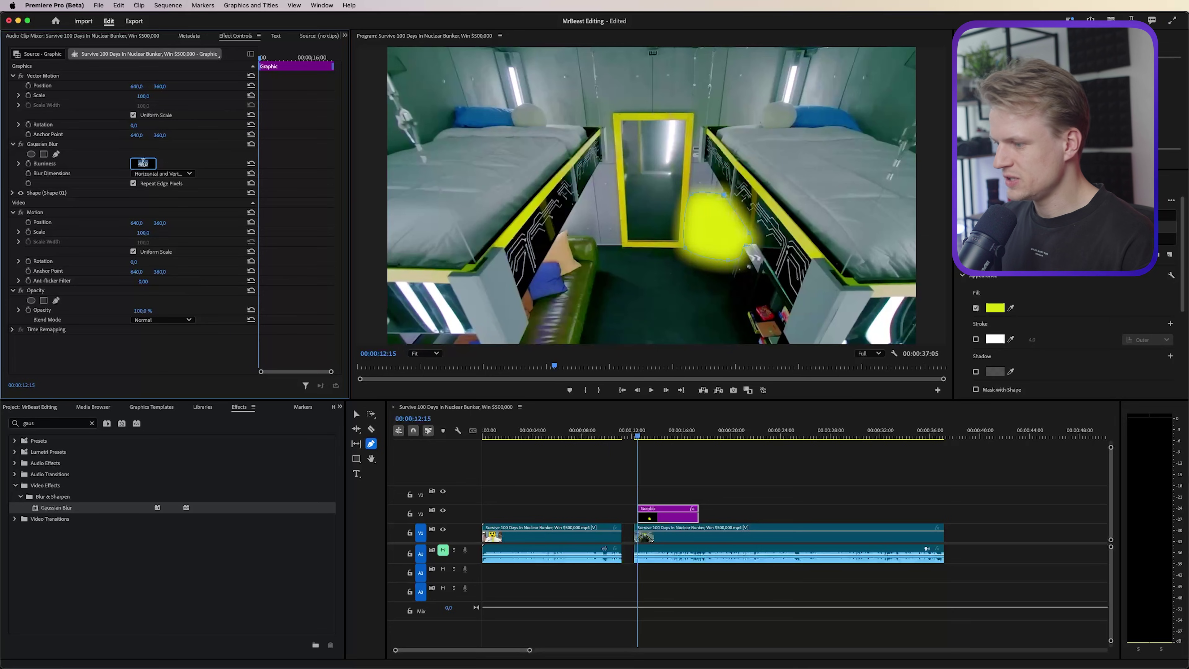
{"action": "type", "text": "50"}
{"action": "key", "text": "Return"}
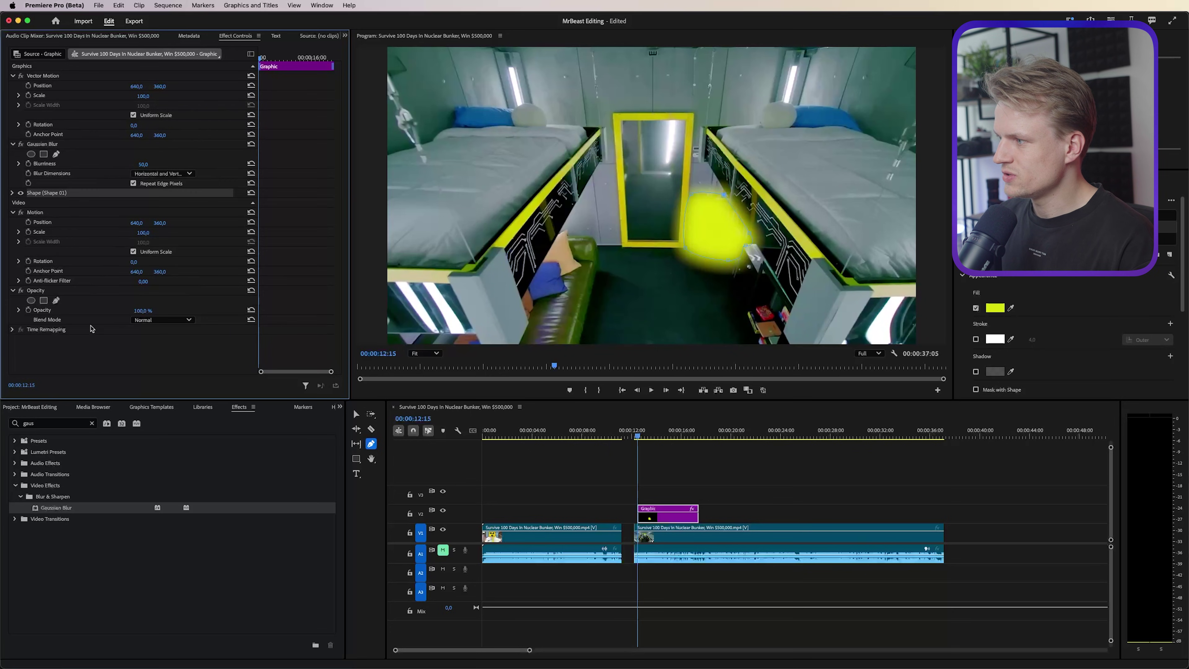
Set the blurred graphic's blend mode to Overlay
{"action": "left_click", "coordinate": [144, 322]}
{"action": "left_click", "coordinate": [157, 483]}
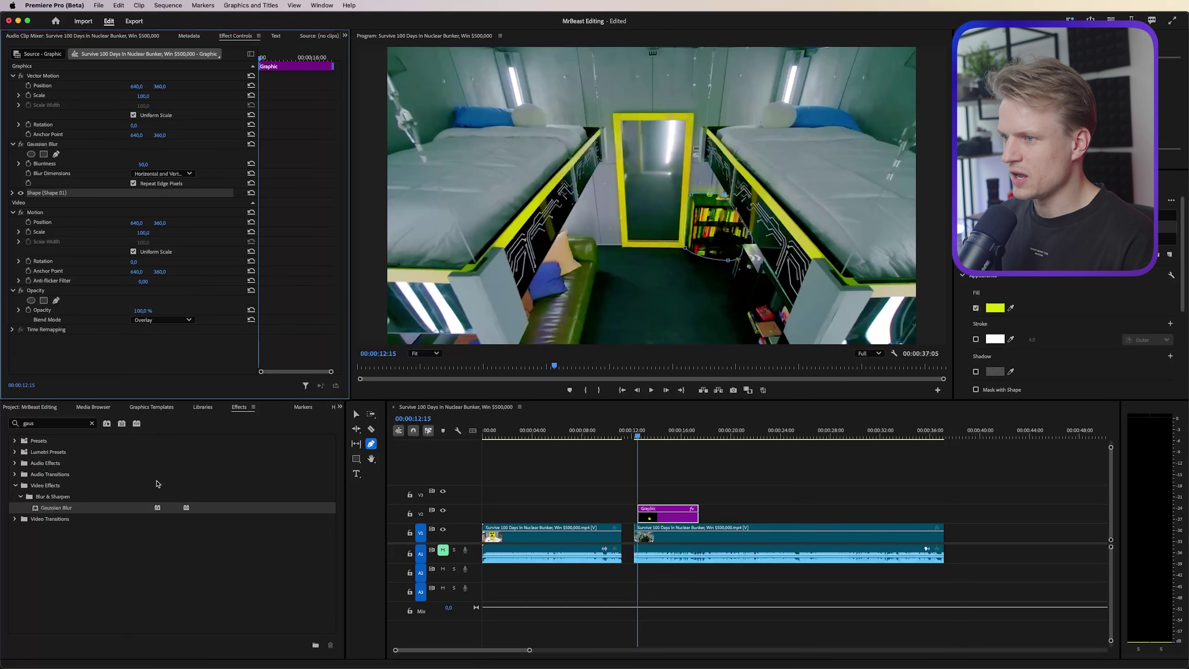
{"action": "left_click", "coordinate": [161, 319]}
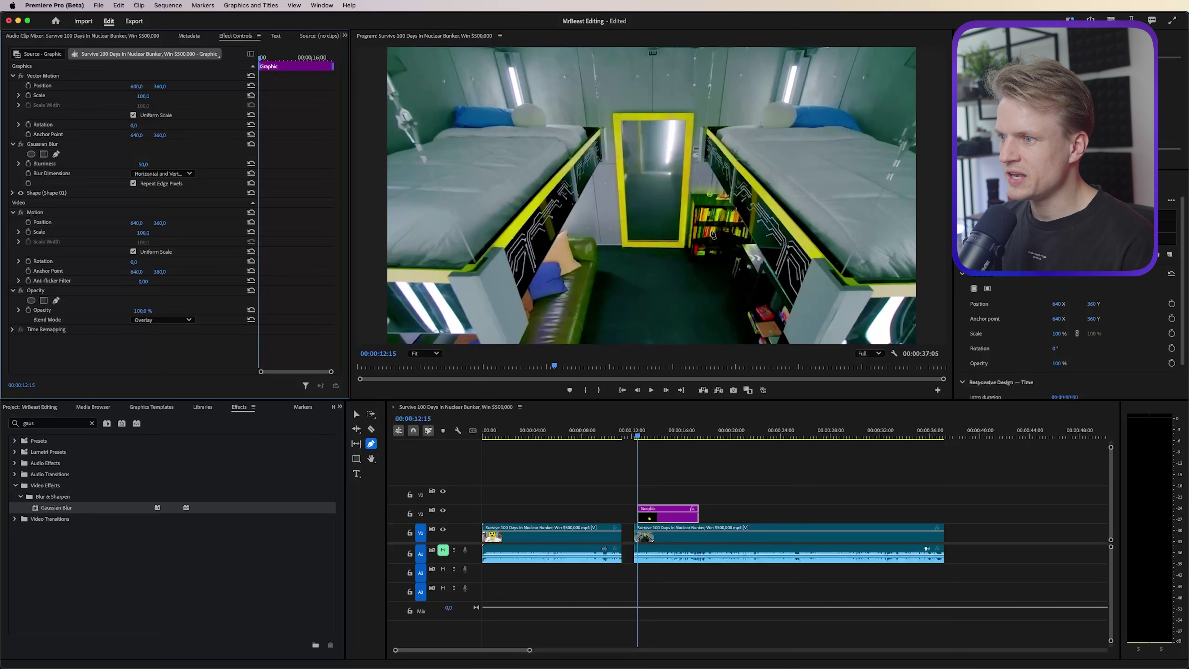
Add a Cross Dissolve at the start of the graphic clip and shorten it to about 5 frames
{"action": "left_click", "coordinate": [355, 415]}
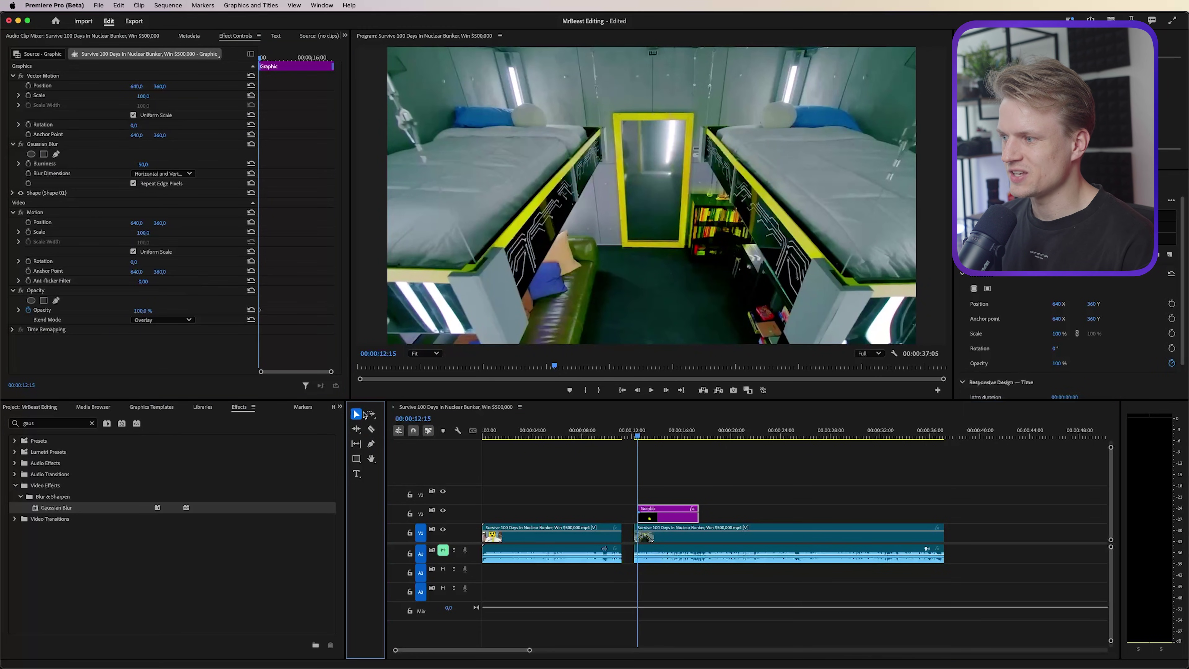
{"action": "right_click", "coordinate": [638, 511]}
{"action": "left_click", "coordinate": [711, 575]}
{"action": "scroll", "coordinate": [640, 519], "scroll_direction": "up", "scroll_amount": 3}
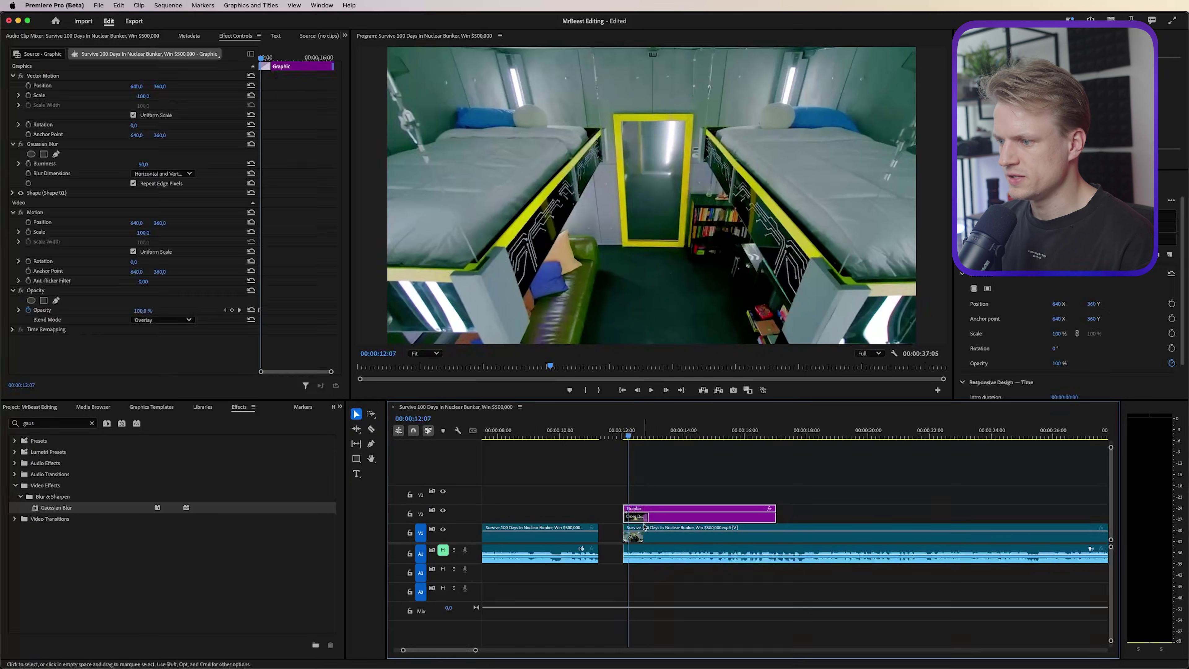
{"action": "scroll", "coordinate": [644, 526], "scroll_direction": "up", "scroll_amount": 2}
{"action": "scroll", "coordinate": [644, 527], "scroll_direction": "up", "scroll_amount": 5}
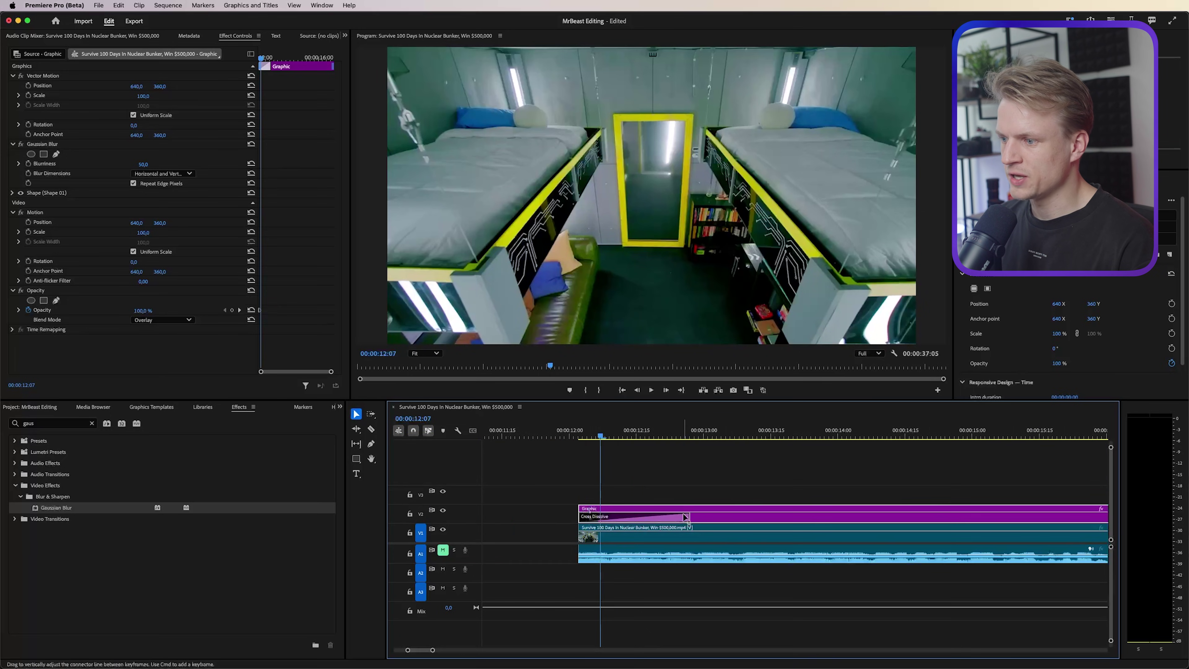
{"action": "left_click_drag", "start_coordinate": [684, 516], "coordinate": [603, 518]}
Trim the graphic clip's end to a total length of about 17 frames and add a Cross Dissolve there
{"action": "left_click_drag", "start_coordinate": [574, 436], "coordinate": [639, 440]}
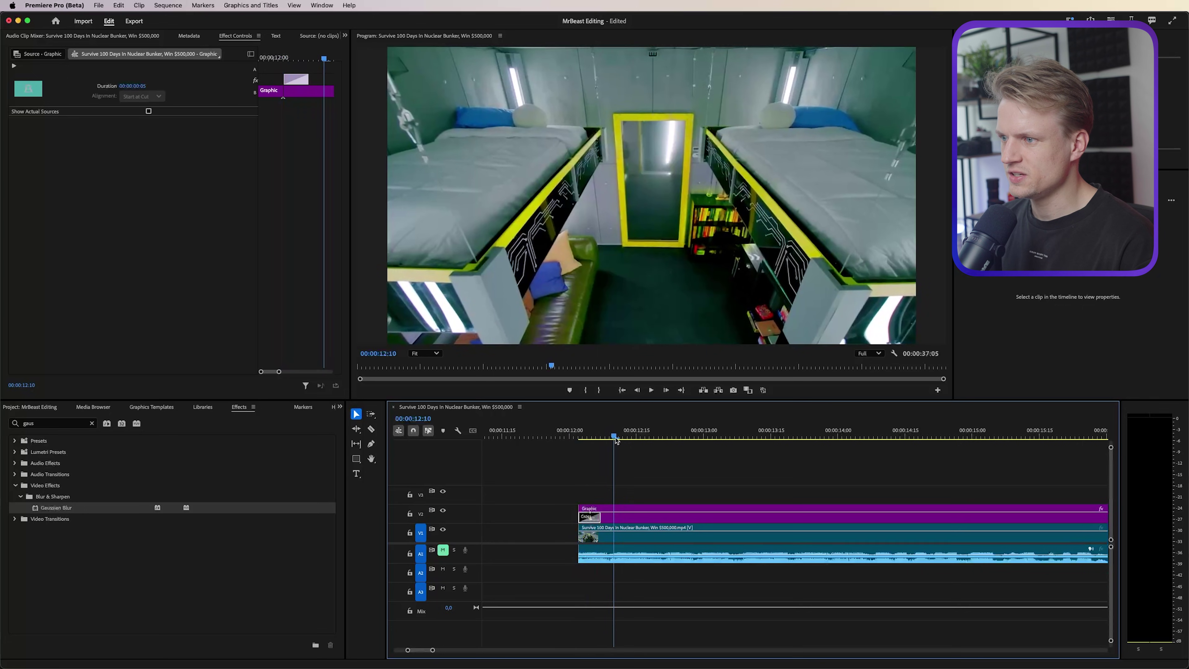
{"action": "key", "text": "minus"}
{"action": "left_click_drag", "start_coordinate": [1055, 513], "coordinate": [628, 518]}
{"action": "right_click", "coordinate": [637, 512]}
{"action": "left_click", "coordinate": [674, 578]}
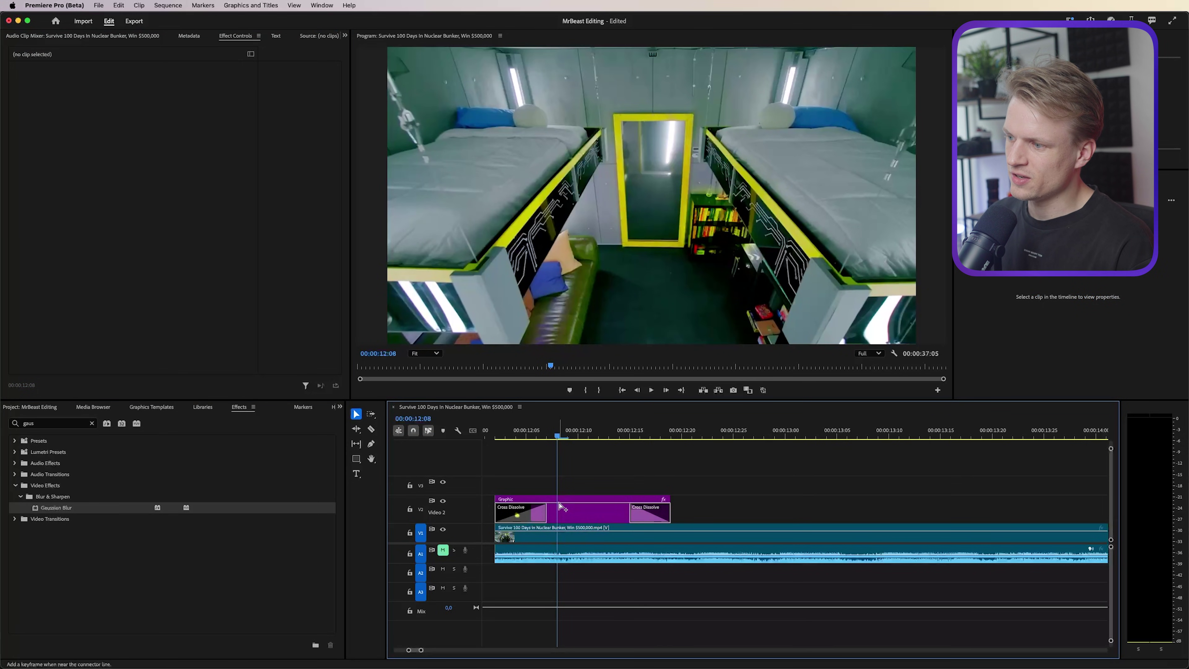
Add three opacity keyframes between the graphic's two dissolves, lower the middle one for a flicker, and preview it
{"action": "left_click", "coordinate": [563, 503], "text": "super"}
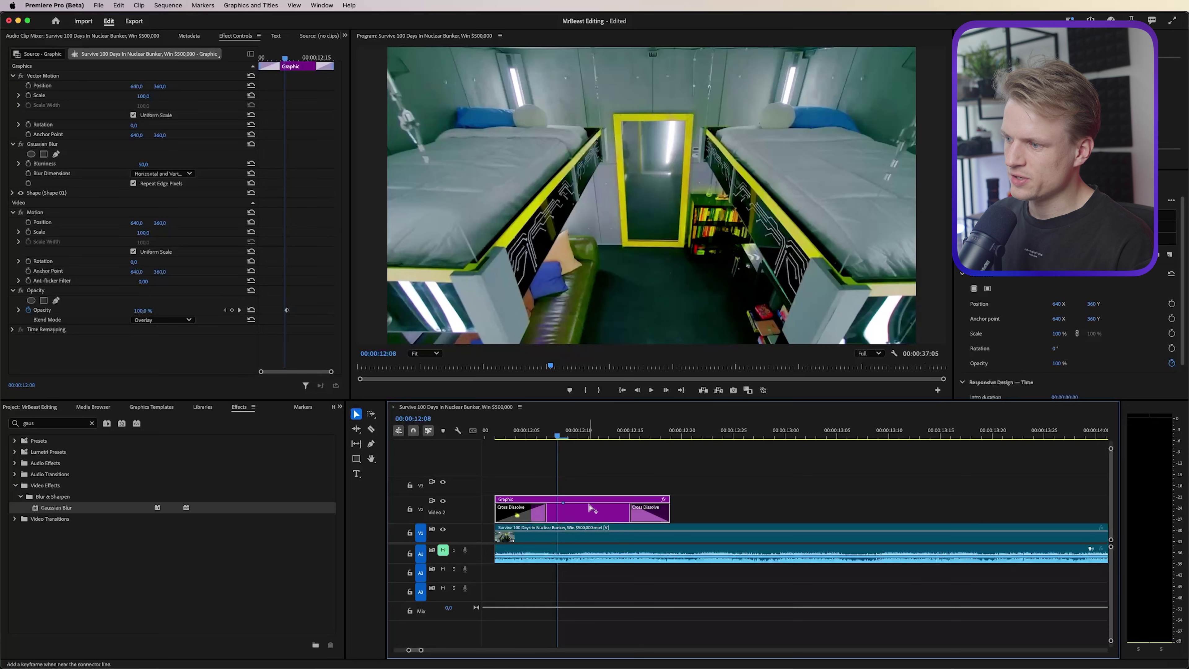
{"action": "left_click", "coordinate": [579, 503], "text": "super"}
{"action": "left_click", "coordinate": [597, 503], "text": "super"}
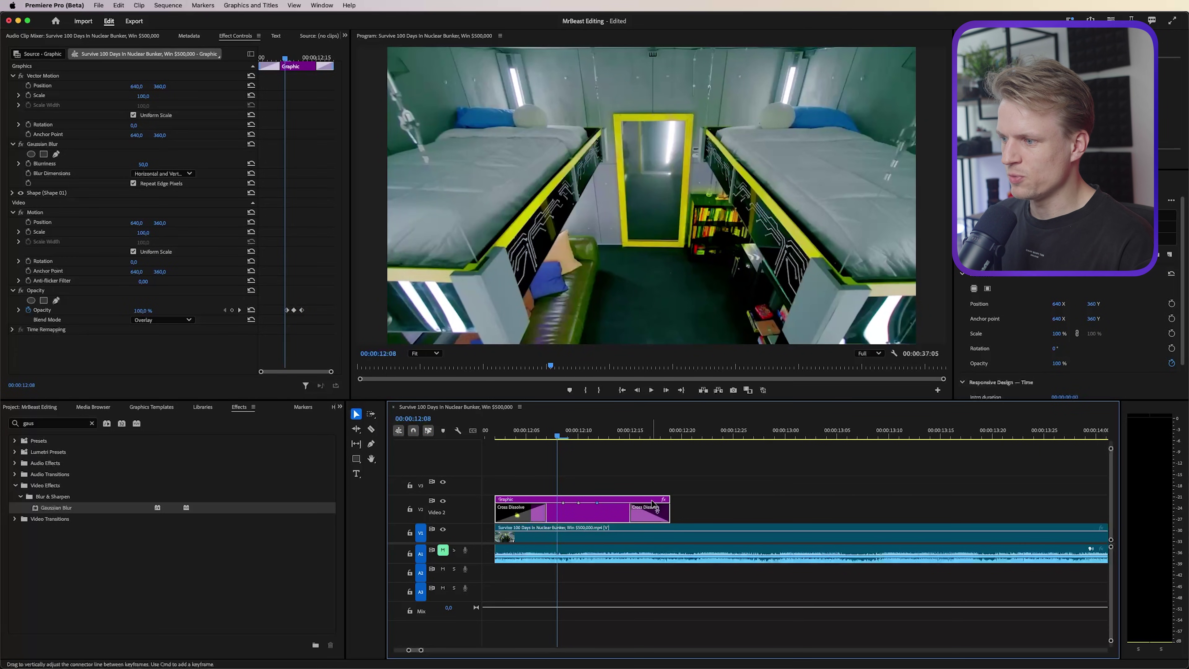
{"action": "left_click_drag", "start_coordinate": [578, 504], "coordinate": [578, 505]}
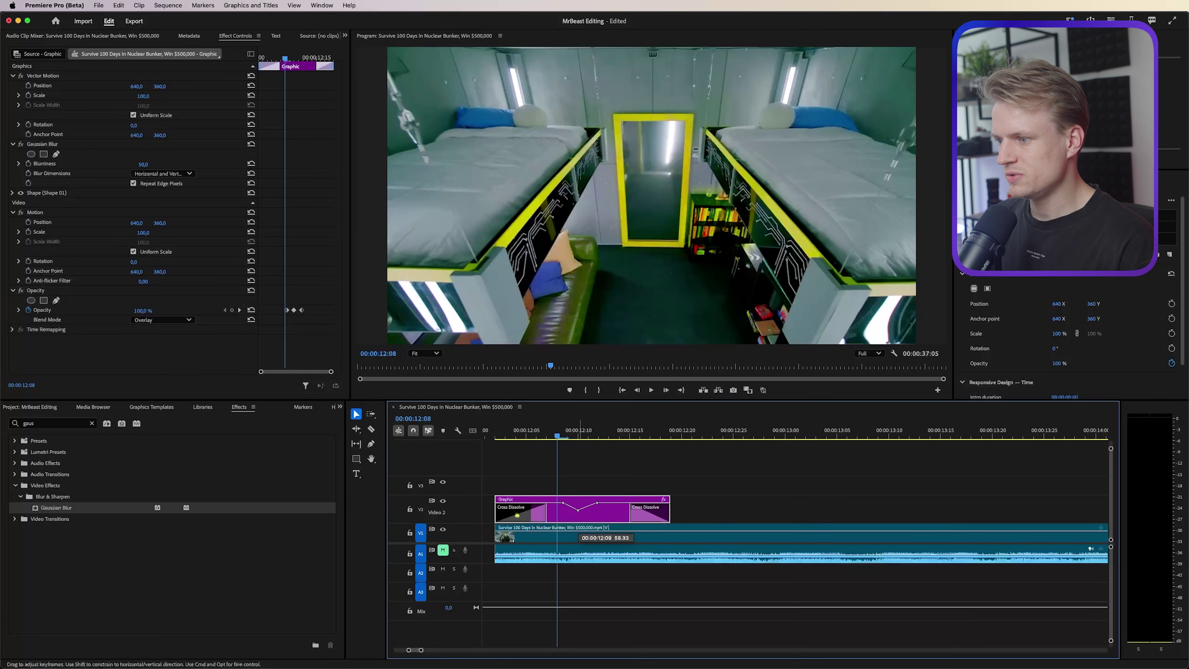
{"action": "left_click", "coordinate": [567, 436]}
{"action": "left_click_drag", "start_coordinate": [567, 438], "coordinate": [664, 461]}
Draw a wide ellipse with the Ellipse Tool on the floor beside the green sofa at 00:00:12:28
{"action": "scroll", "coordinate": [646, 445], "scroll_direction": "down", "scroll_amount": 3}
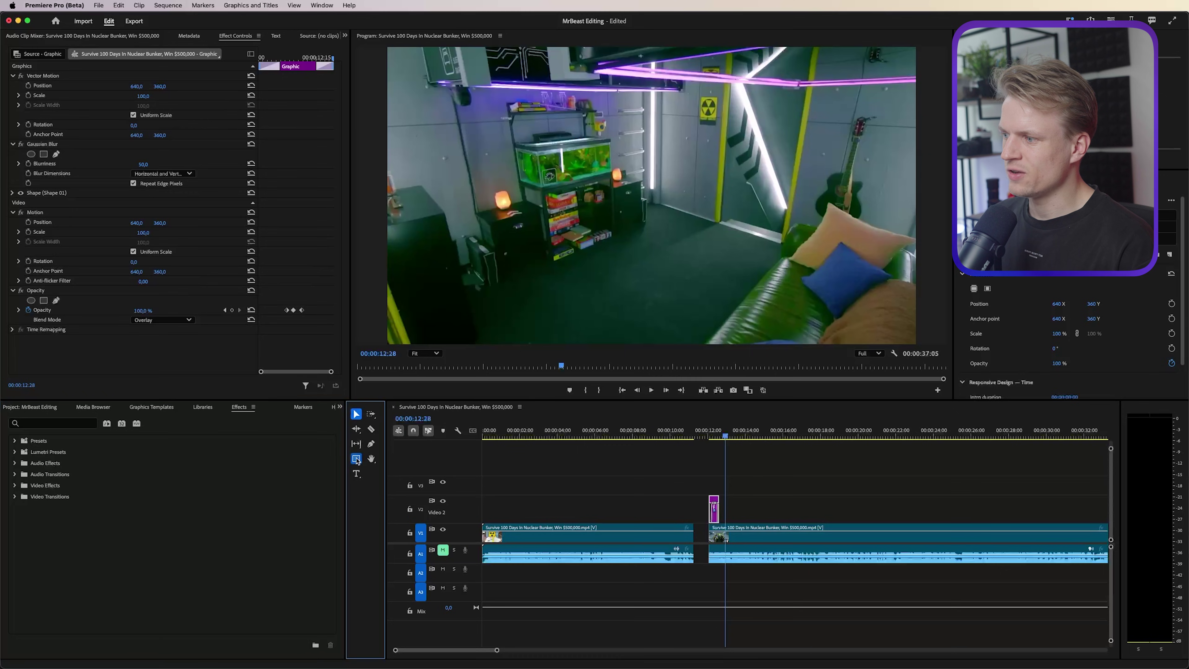
{"action": "left_click", "coordinate": [356, 458]}
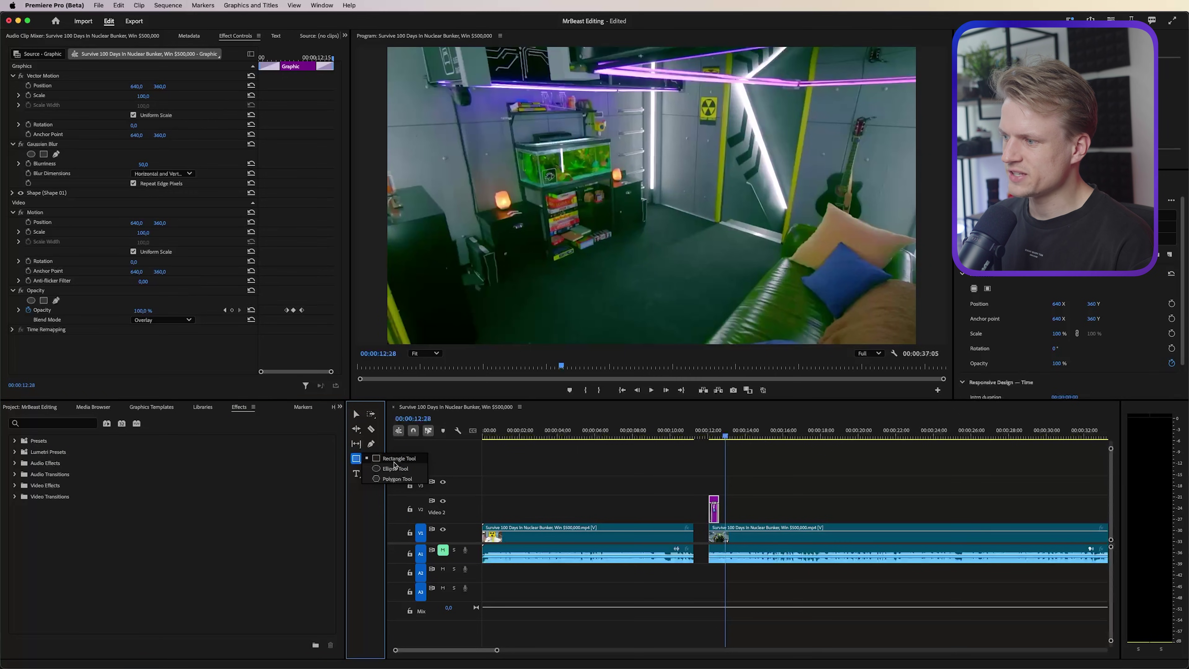
{"action": "left_click", "coordinate": [395, 468]}
{"action": "left_click_drag", "start_coordinate": [613, 249], "coordinate": [762, 308]}
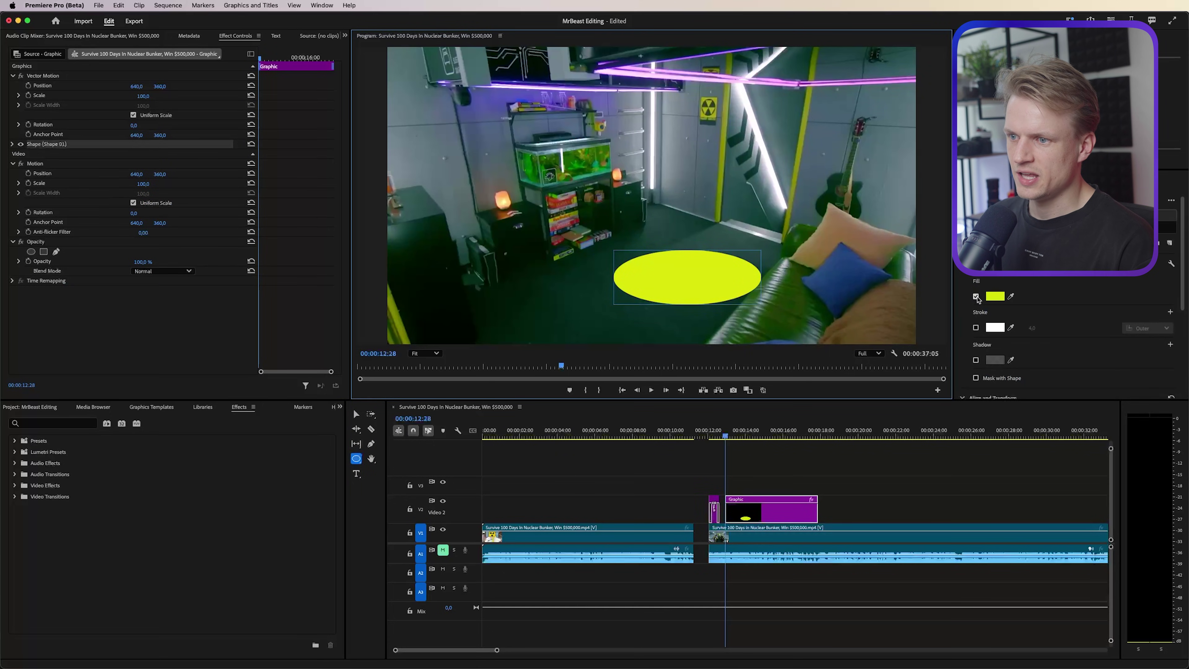
Turn off the ellipse's fill and give it a light lavender stroke (E3D8FF) with a width of 18
{"action": "left_click", "coordinate": [976, 296]}
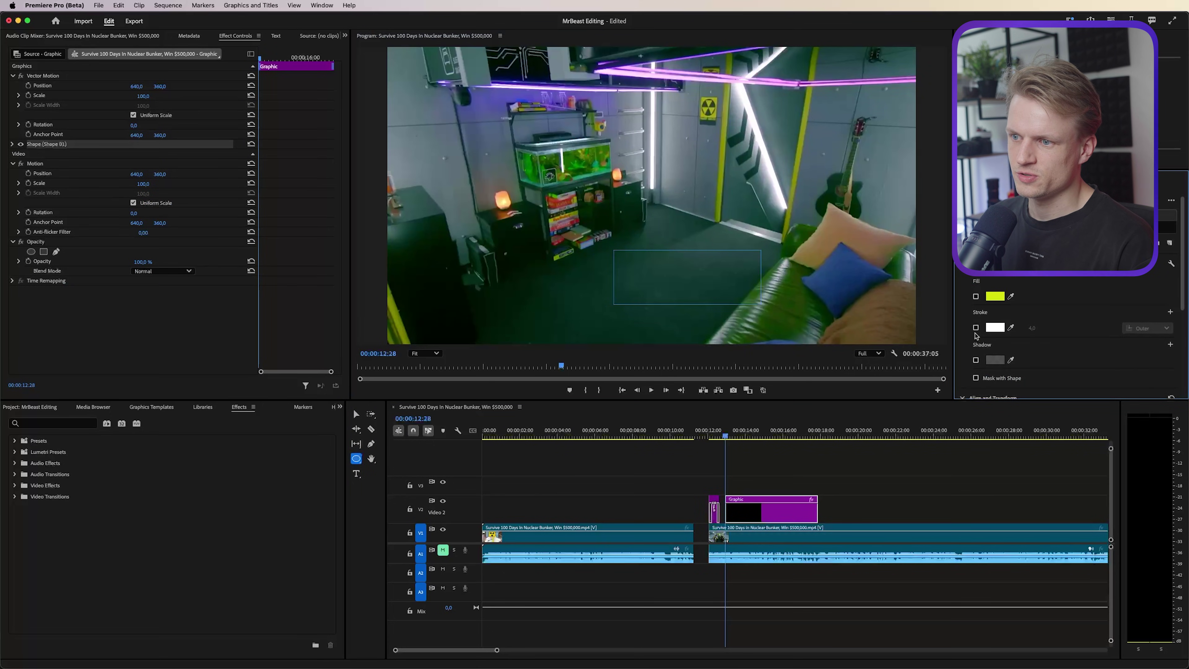
{"action": "left_click", "coordinate": [976, 328]}
{"action": "left_click", "coordinate": [994, 327]}
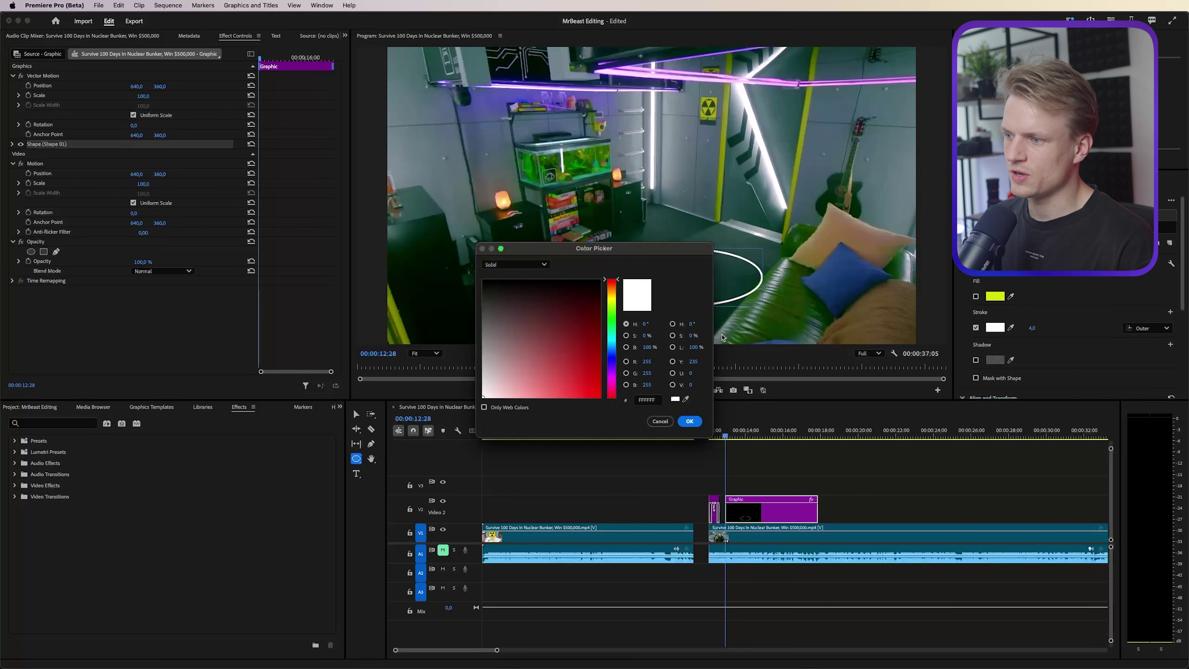
{"action": "left_click", "coordinate": [611, 364]}
{"action": "mouse_move", "coordinate": [527, 396]}
{"action": "left_mouse_down"}
{"action": "mouse_move", "coordinate": [483, 401]}
{"action": "mouse_move", "coordinate": [498, 406]}
{"action": "left_mouse_up"}
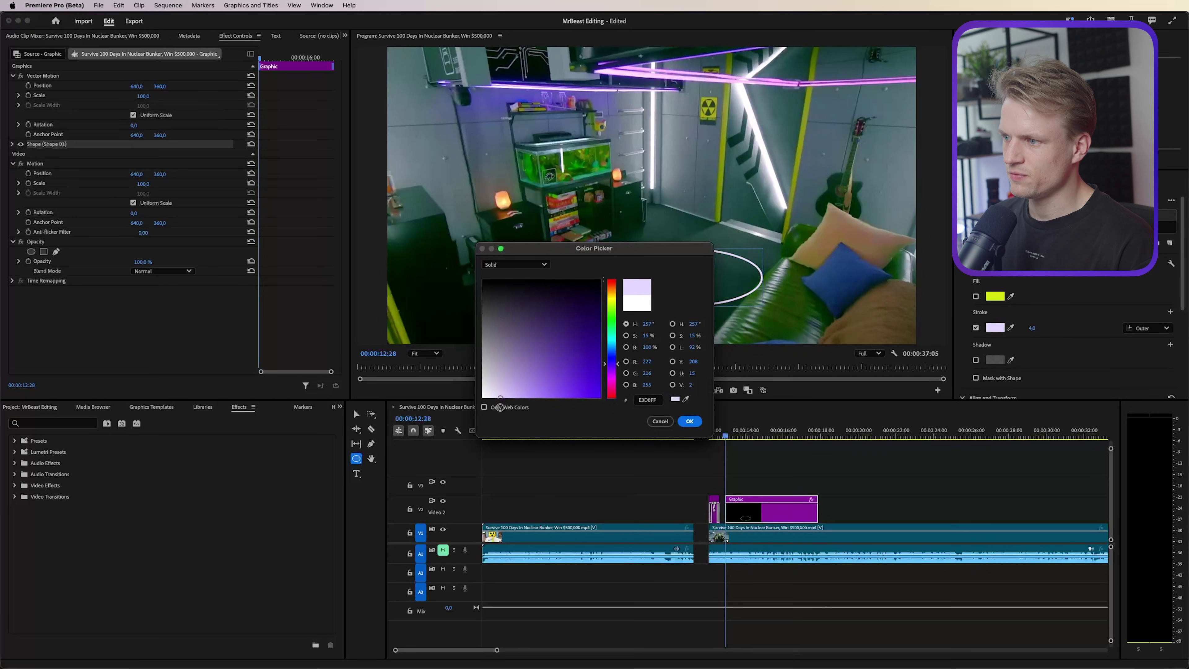
{"action": "left_click", "coordinate": [690, 421]}
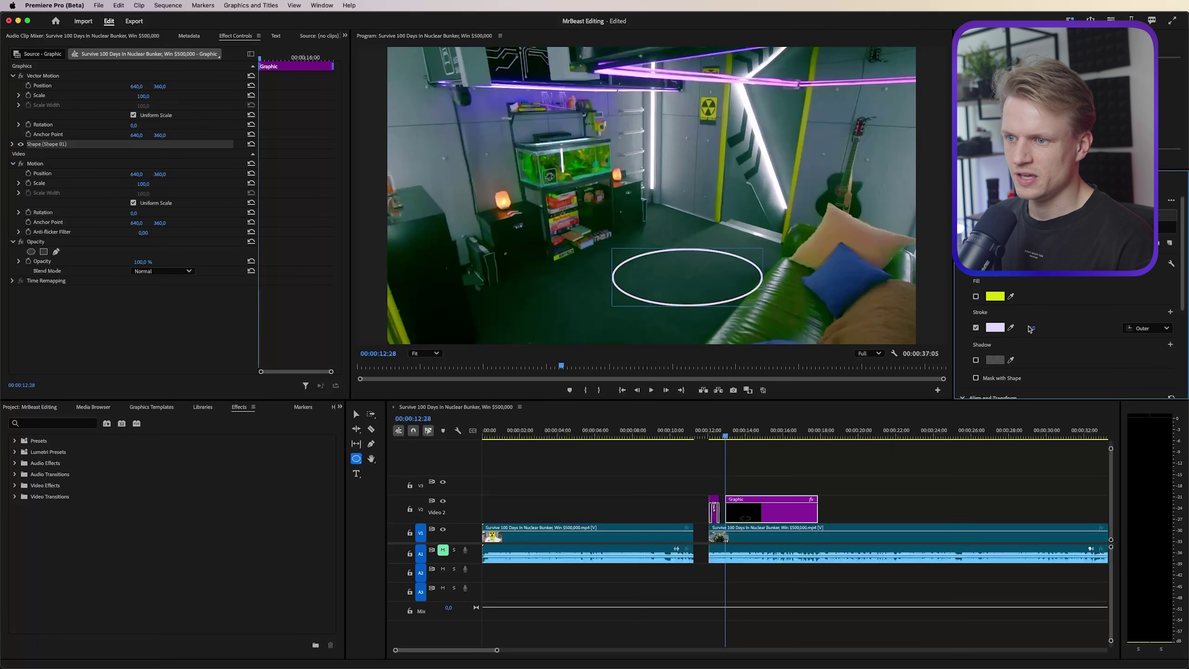
{"action": "left_click_drag", "start_coordinate": [1032, 327], "coordinate": [1043, 328]}
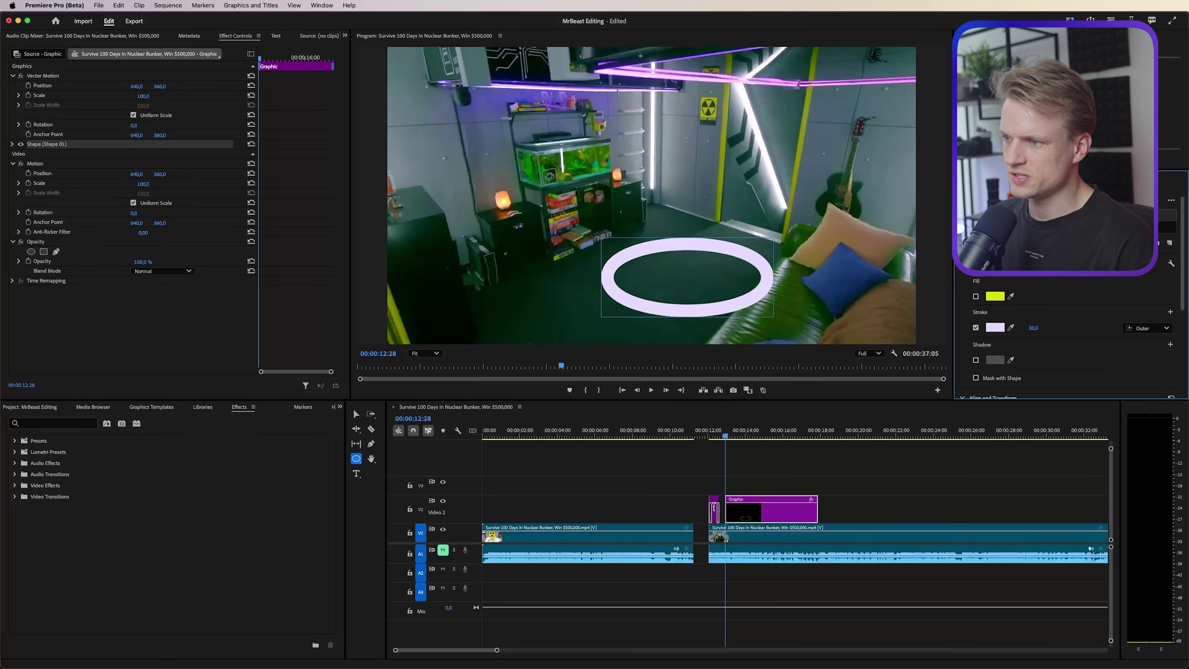
{"action": "left_click_drag", "start_coordinate": [1033, 328], "coordinate": [1030, 328]}
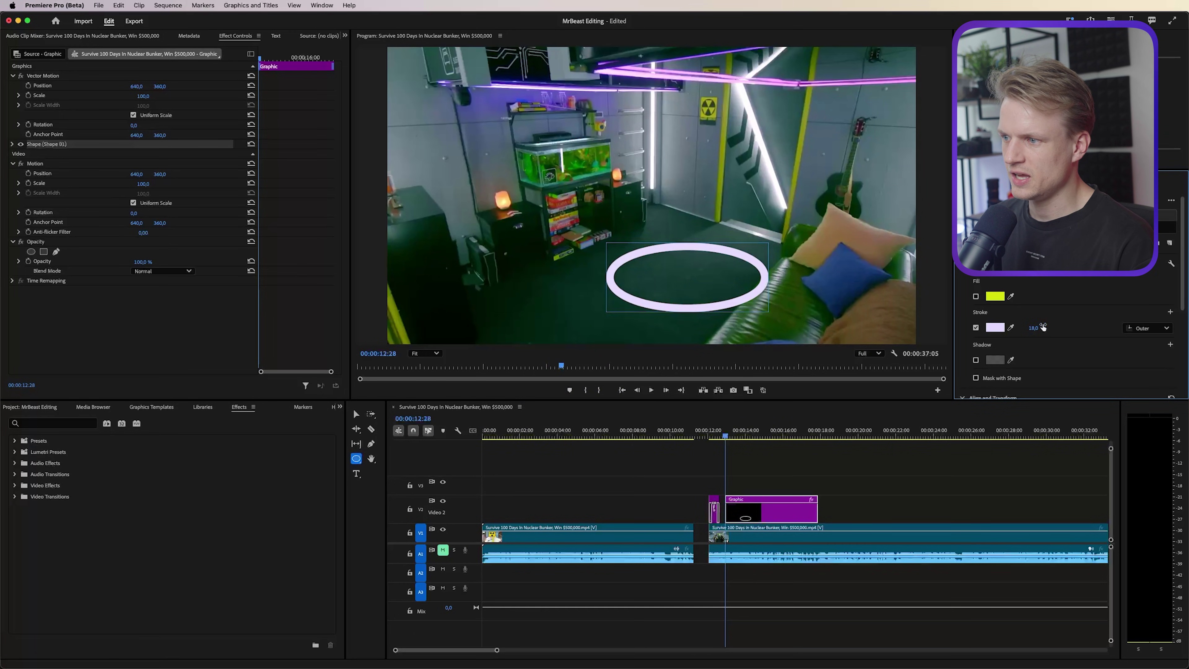
Apply a Gaussian Blur to the ellipse graphic and set its blurriness to 17
{"action": "left_click", "coordinate": [76, 421]}
{"action": "type", "text": "gaus"}
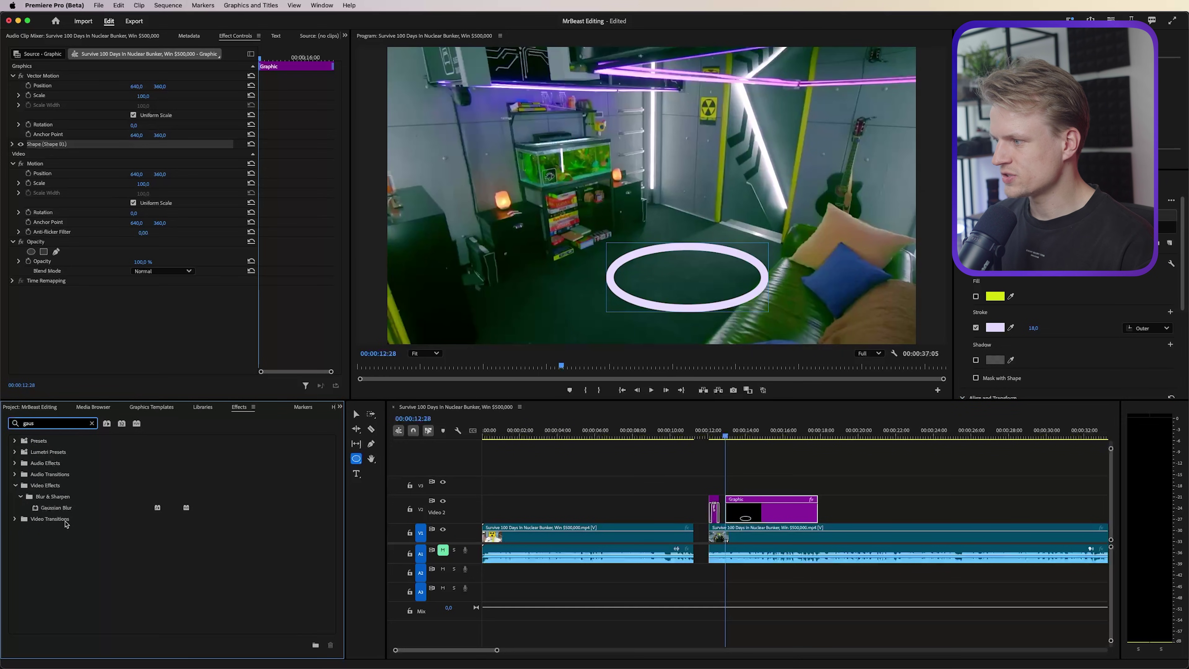
{"action": "double_click", "coordinate": [55, 508]}
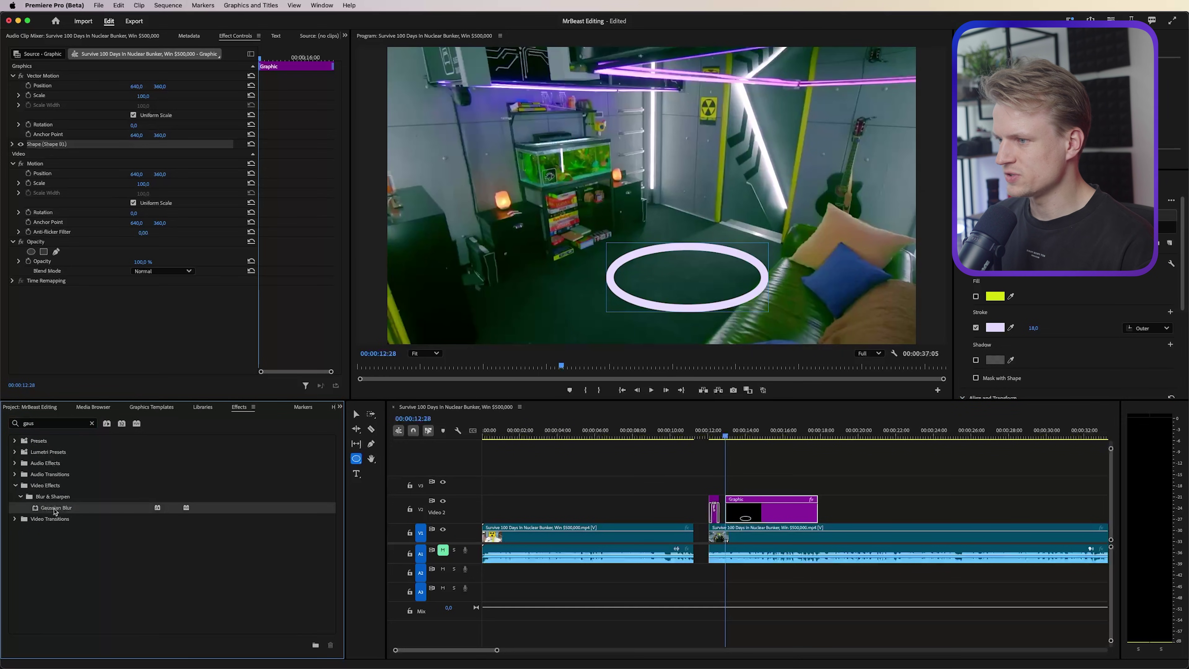
{"action": "mouse_move", "coordinate": [145, 163]}
{"action": "left_mouse_down"}
{"action": "mouse_move", "coordinate": [161, 164]}
{"action": "mouse_move", "coordinate": [152, 164]}
{"action": "left_mouse_up"}
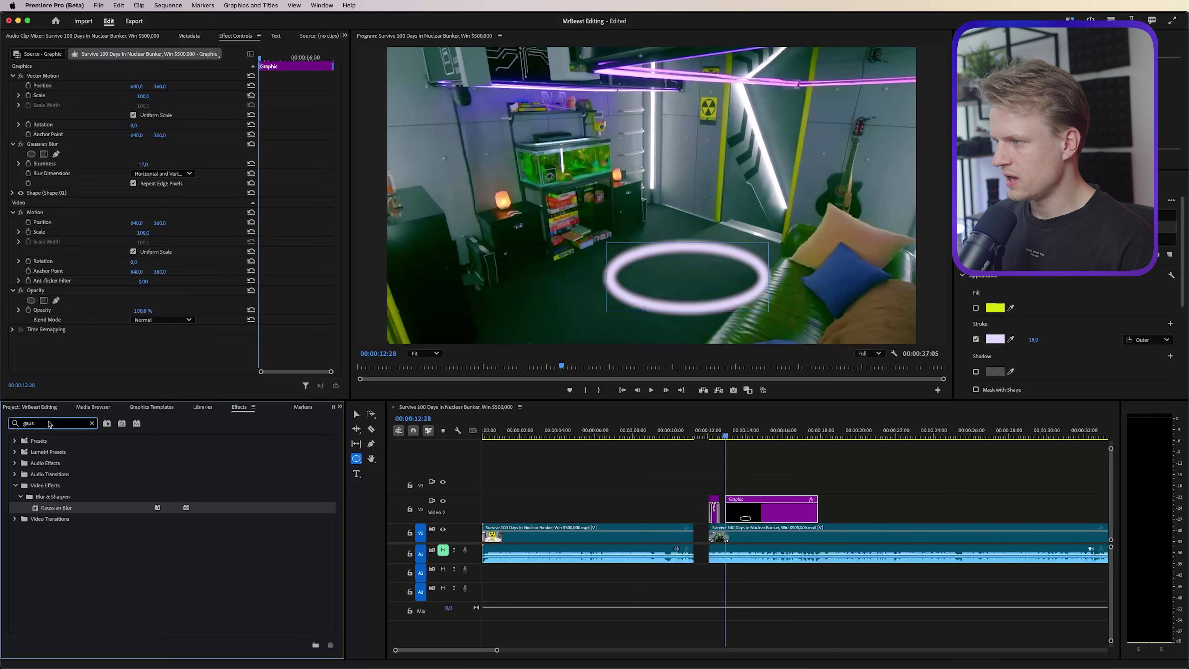
Apply VR Glow to the ellipse graphic and lower its luma threshold to 0
{"action": "left_click", "coordinate": [52, 423]}
{"action": "type", "text": "vr glow"}
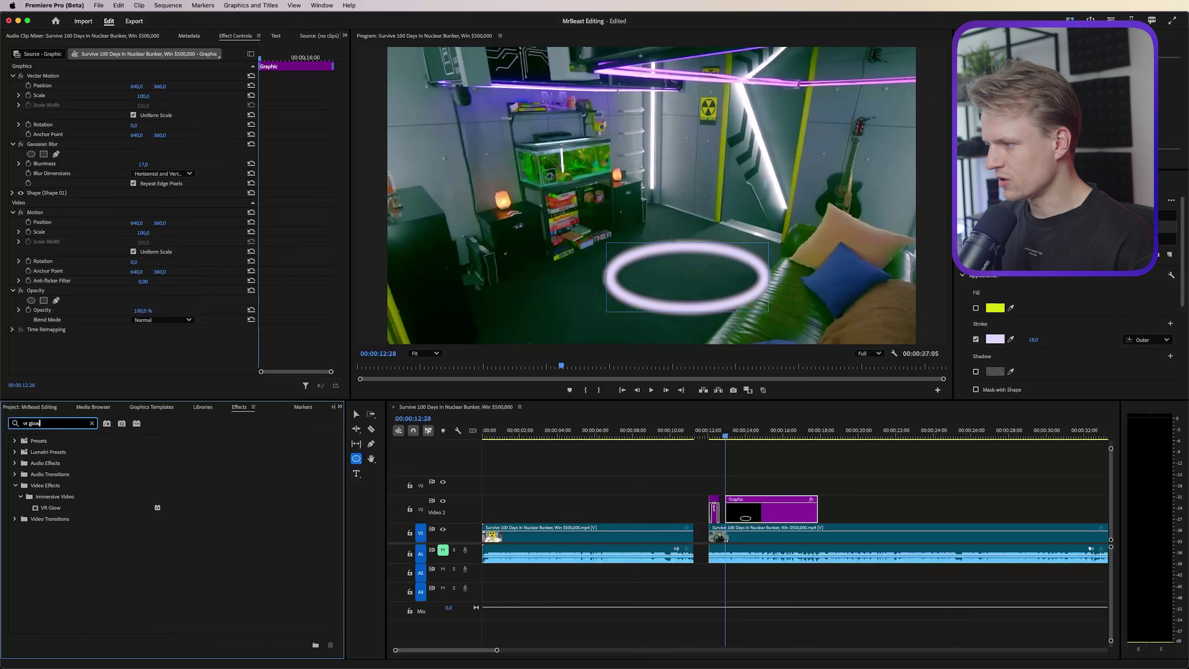
{"action": "double_click", "coordinate": [56, 508]}
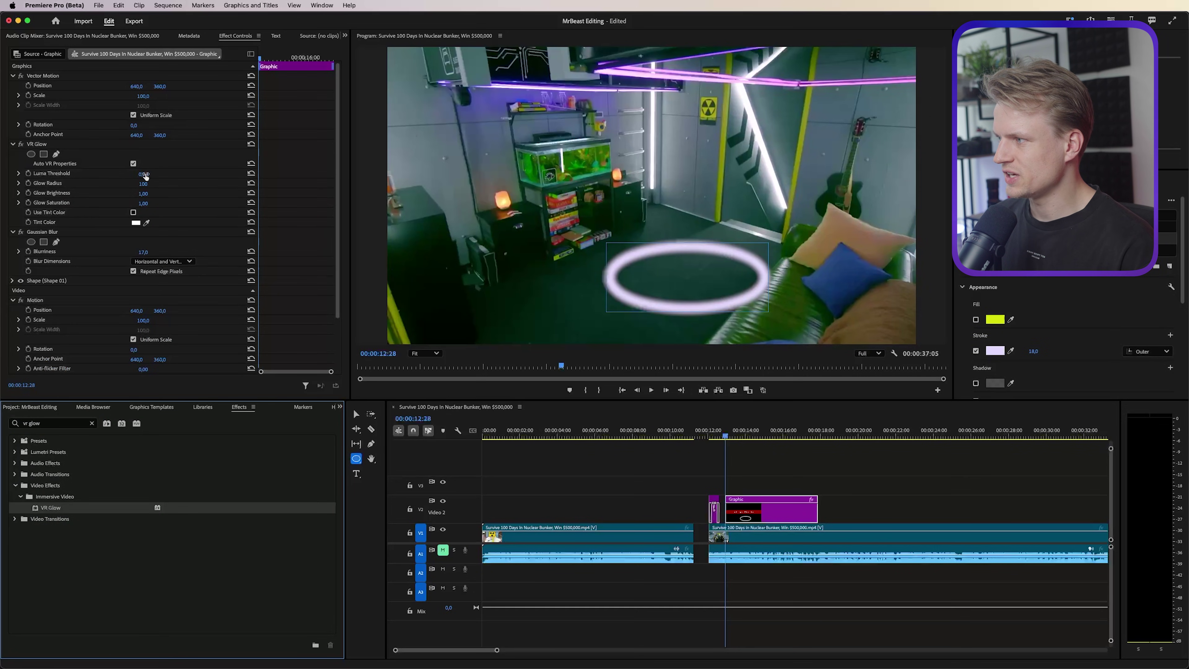
{"action": "left_click_drag", "start_coordinate": [142, 174], "coordinate": [100, 175]}
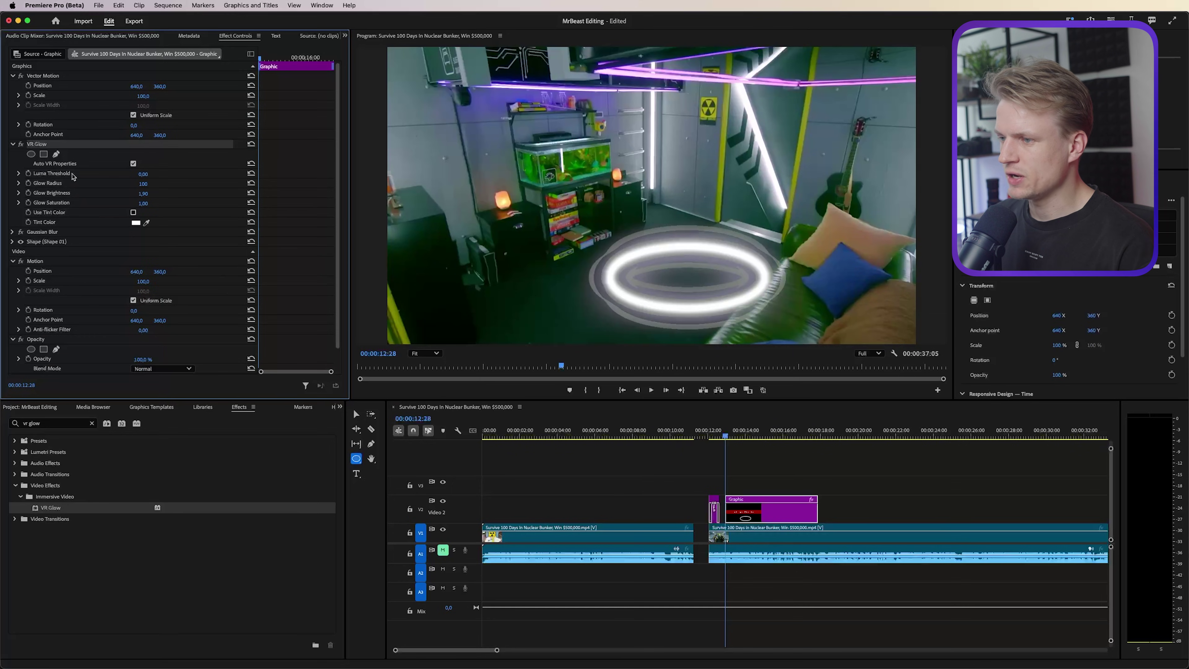
Move VR Glow below Gaussian Blur in the ellipse graphic's effect order and raise its glow brightness
{"action": "left_click", "coordinate": [13, 144]}
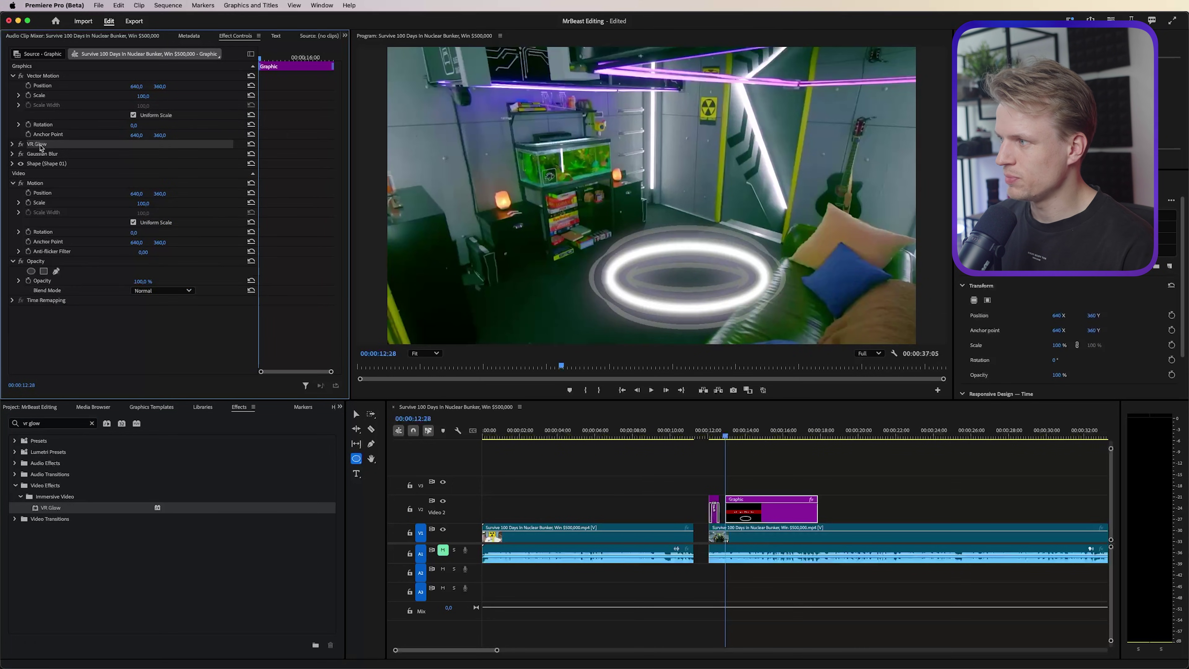
{"action": "left_click_drag", "start_coordinate": [42, 147], "coordinate": [38, 159]}
{"action": "left_click", "coordinate": [12, 155]}
{"action": "left_click_drag", "start_coordinate": [140, 204], "coordinate": [169, 203]}
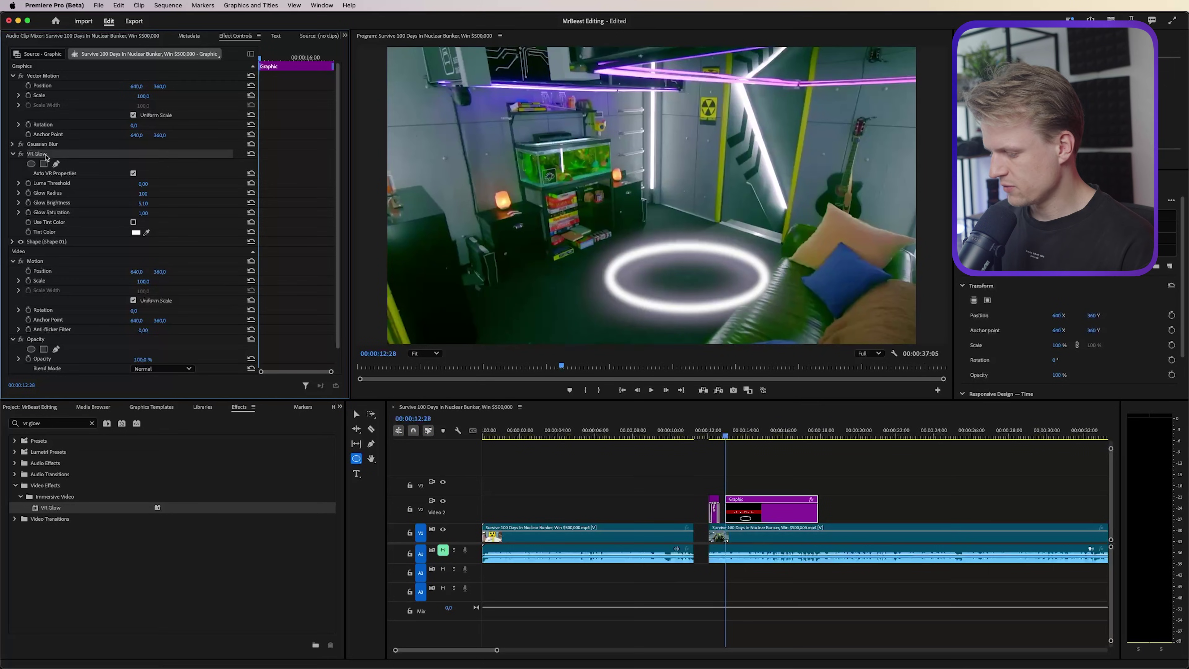
Duplicate the VR Glow effect on the ellipse graphic and reduce the copy's glow brightness to soften the floor glow
{"action": "key", "text": "super+c"}
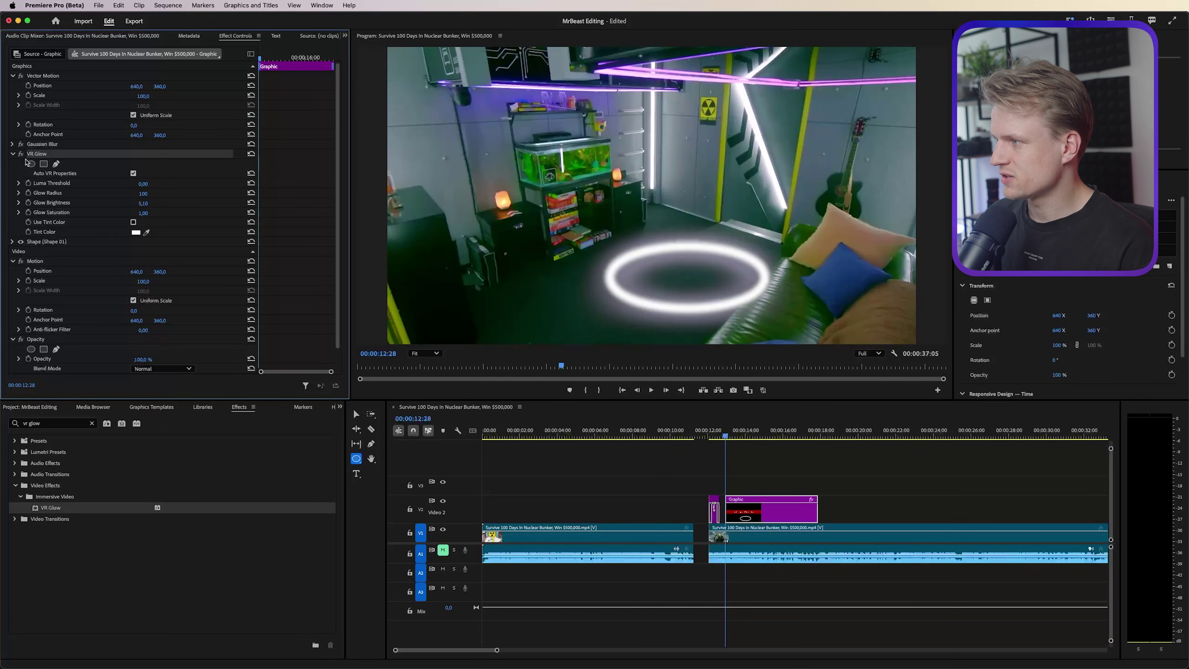
{"action": "key", "text": "super+v"}
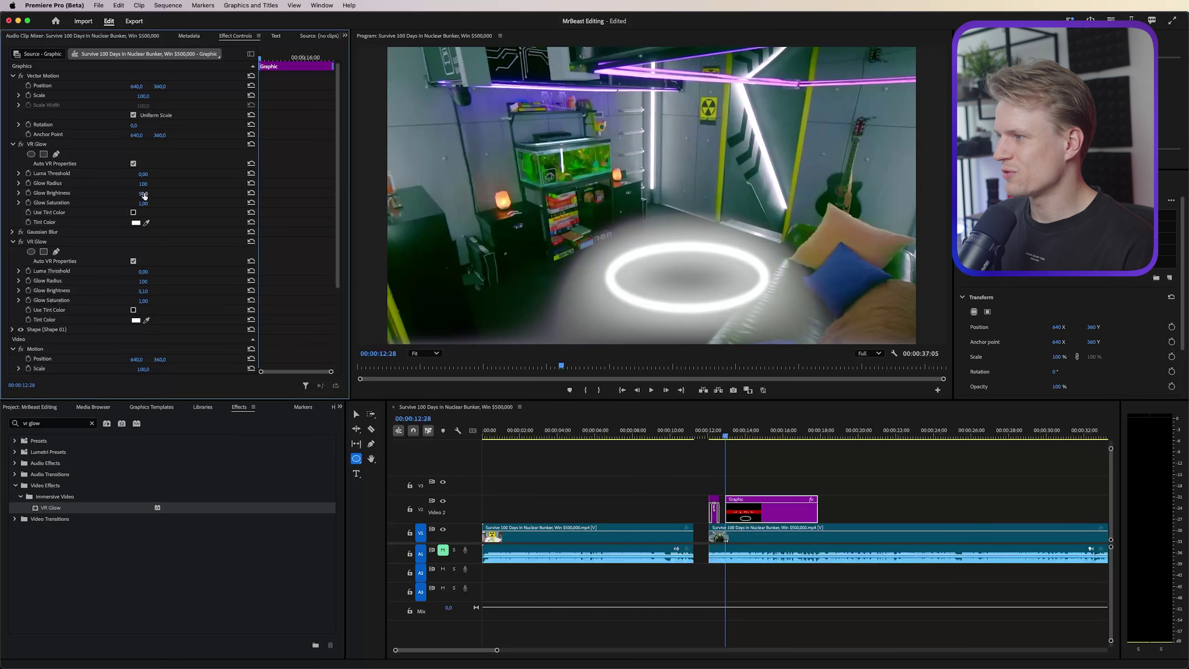
{"action": "left_click_drag", "start_coordinate": [143, 194], "coordinate": [106, 193]}
{"action": "left_click", "coordinate": [13, 241]}
{"action": "left_click", "coordinate": [13, 144]}
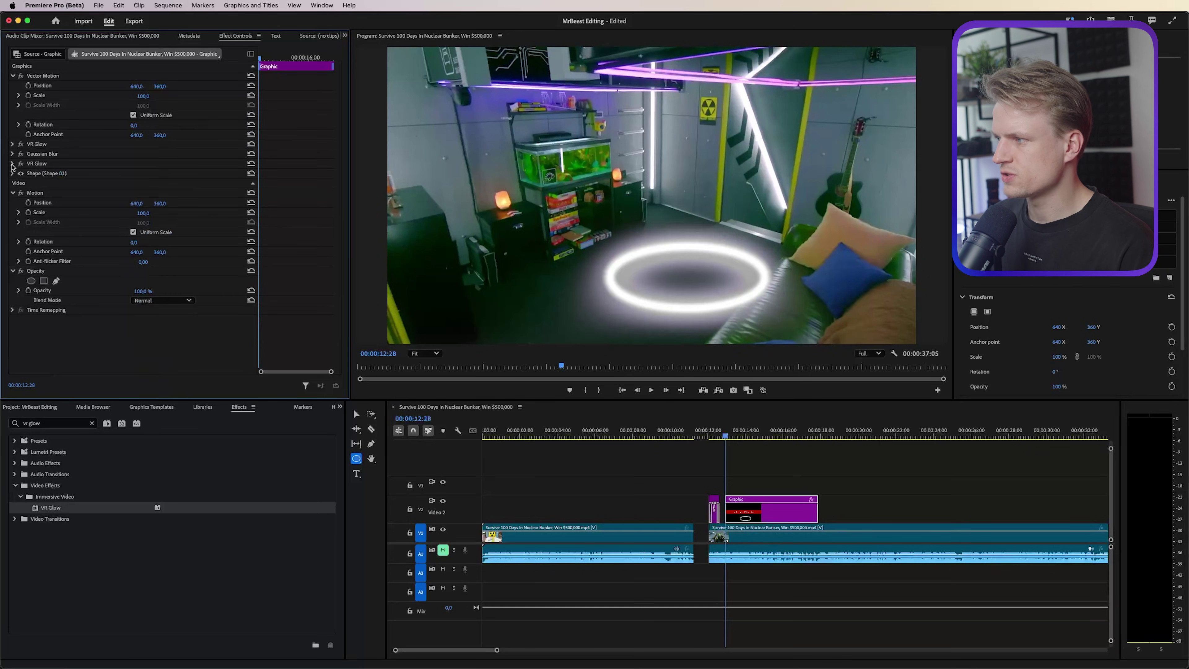
Apply Turbulent Displace to the ellipse graphic and reorder it below both VR Glow effects, directly above the shape
{"action": "left_click", "coordinate": [91, 423]}
{"action": "left_click", "coordinate": [56, 422]}
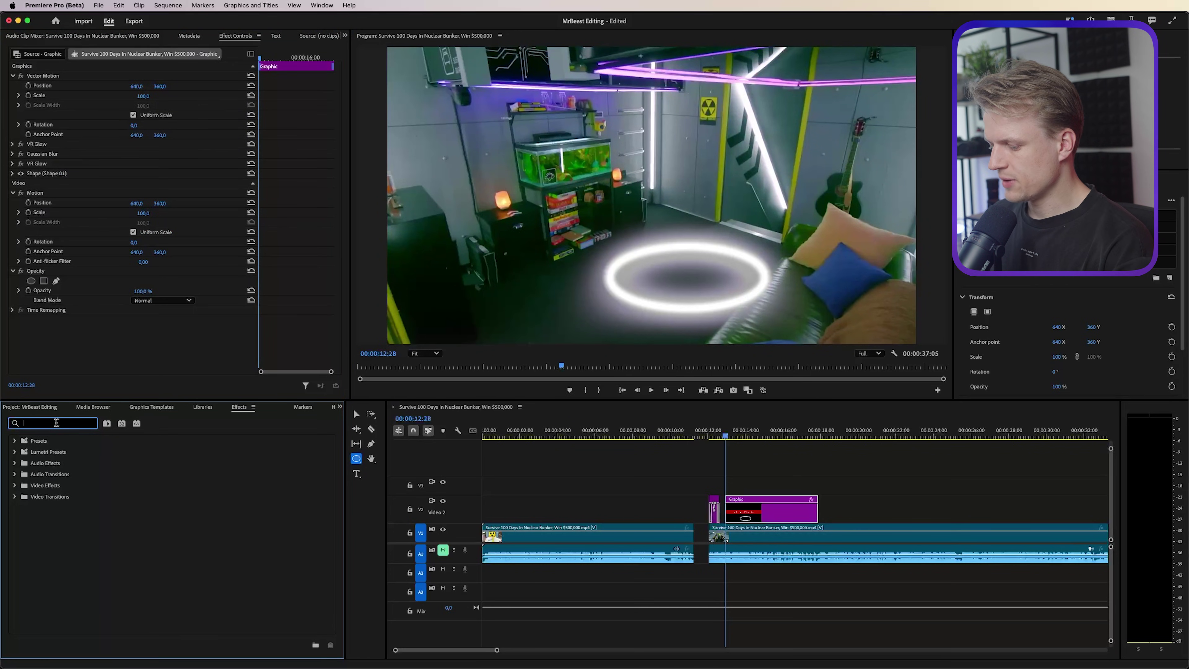
{"action": "type", "text": "turb"}
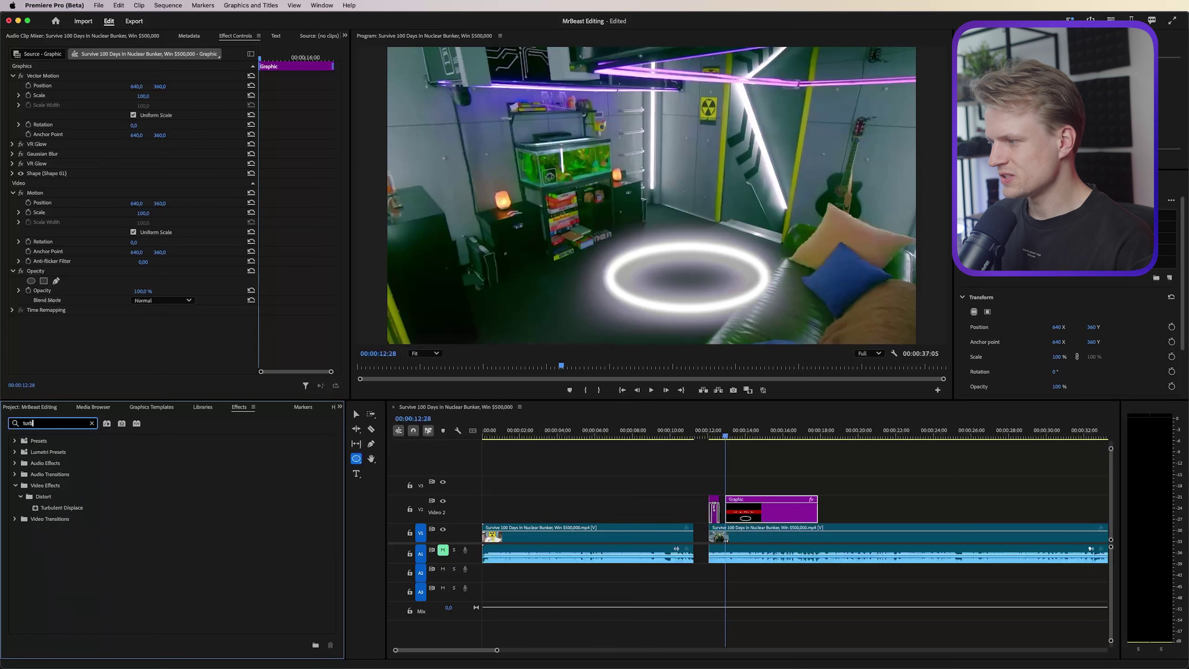
{"action": "double_click", "coordinate": [73, 511]}
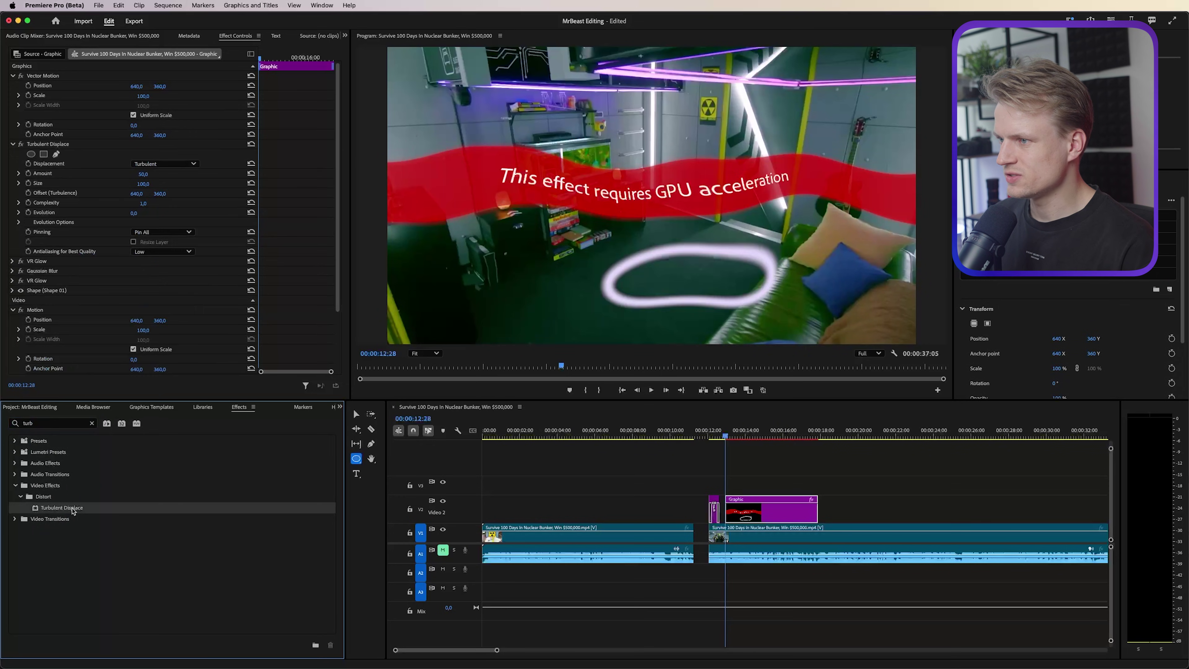
{"action": "left_click", "coordinate": [13, 144]}
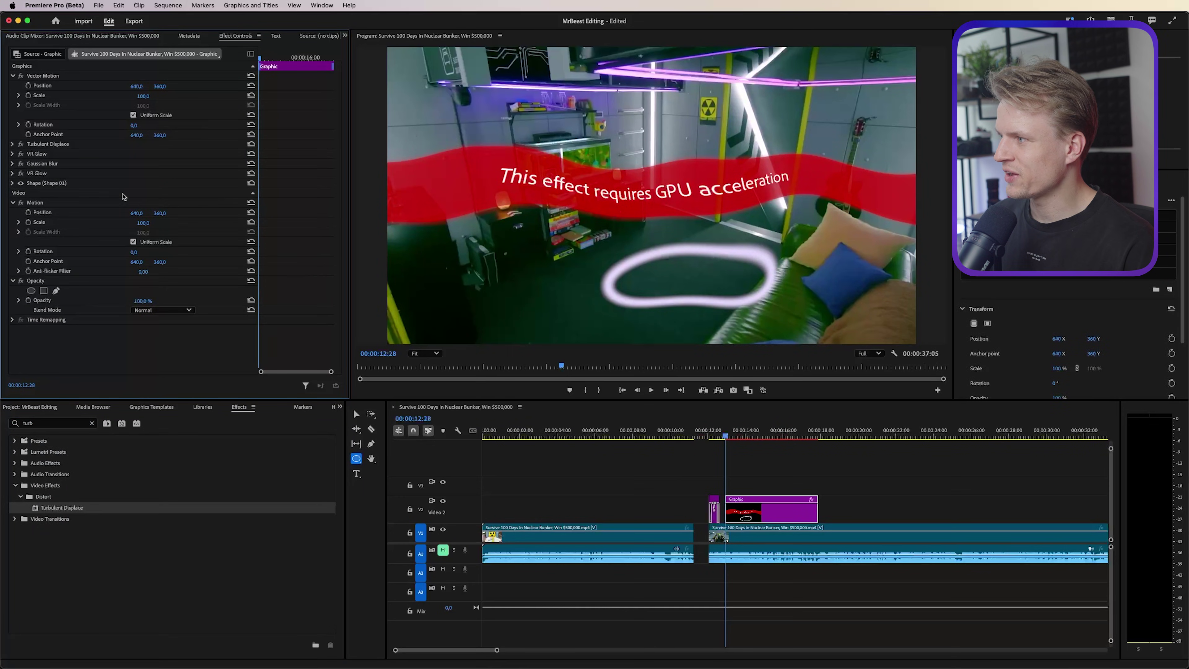
{"action": "left_click", "coordinate": [56, 146]}
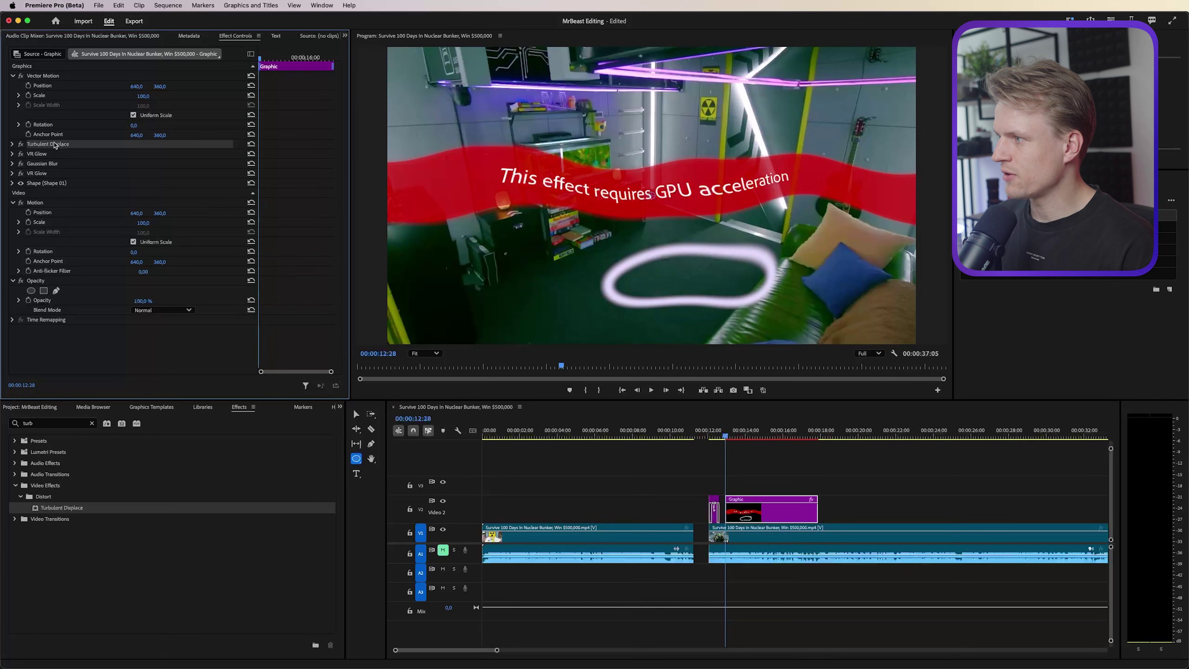
{"action": "left_click_drag", "start_coordinate": [54, 147], "coordinate": [54, 183]}
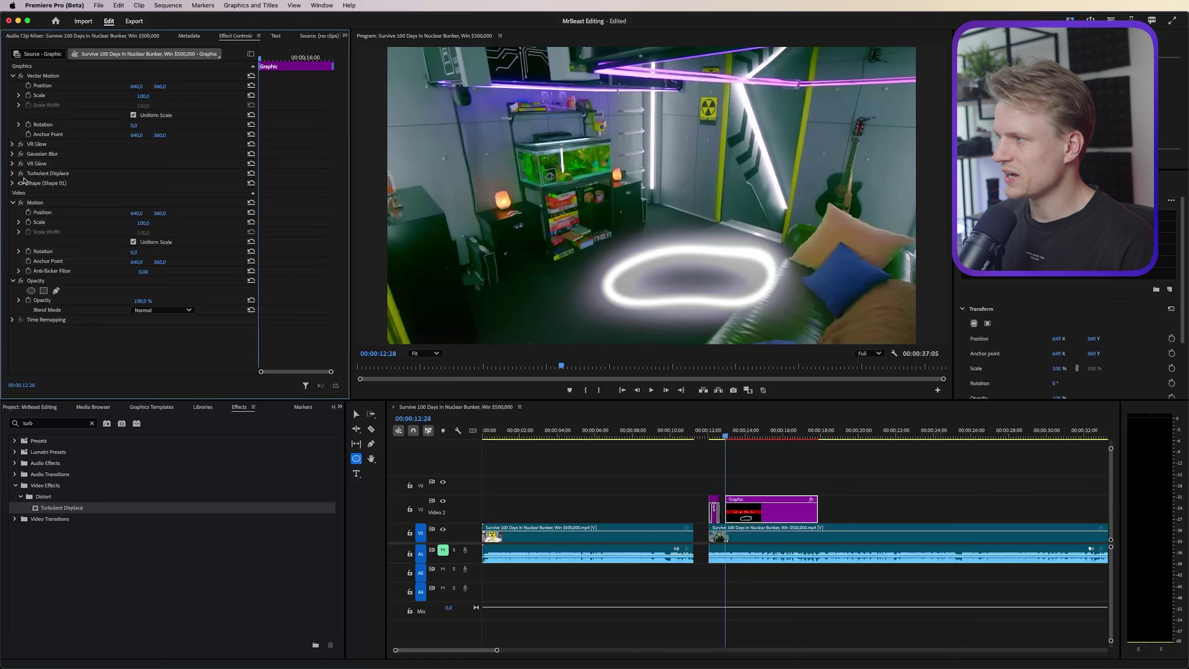
Set Turbulent Displace's size to 10 and its amount to 25
{"action": "left_click", "coordinate": [12, 174]}
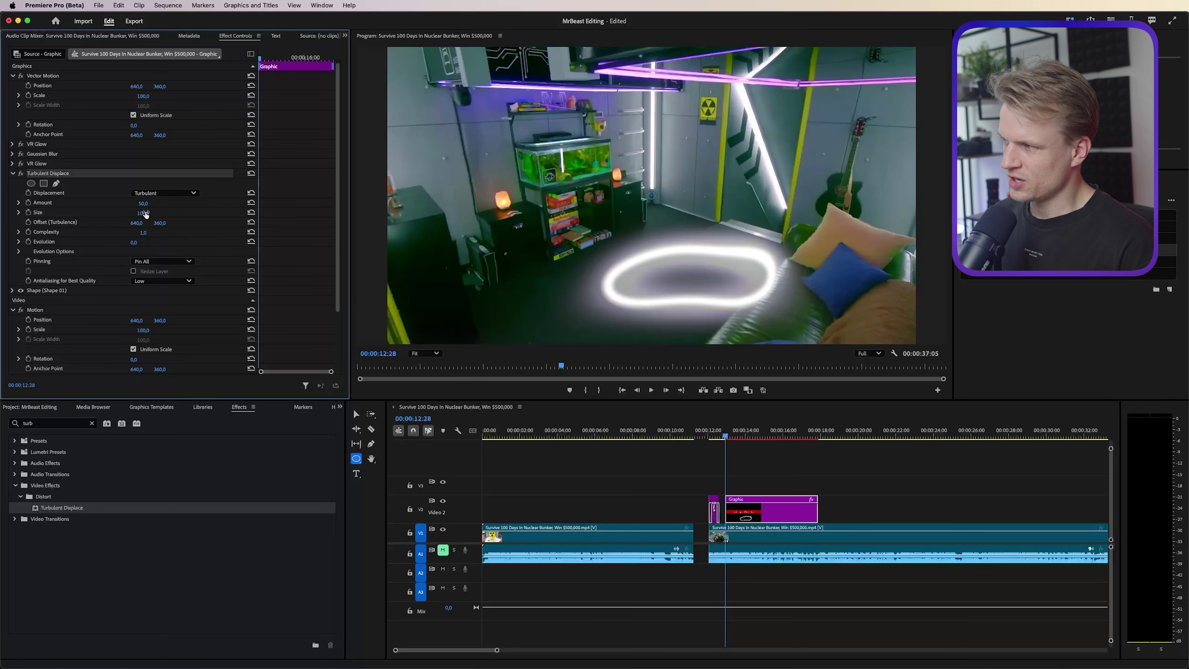
{"action": "left_click_drag", "start_coordinate": [143, 213], "coordinate": [101, 213]}
{"action": "left_click", "coordinate": [143, 203]}
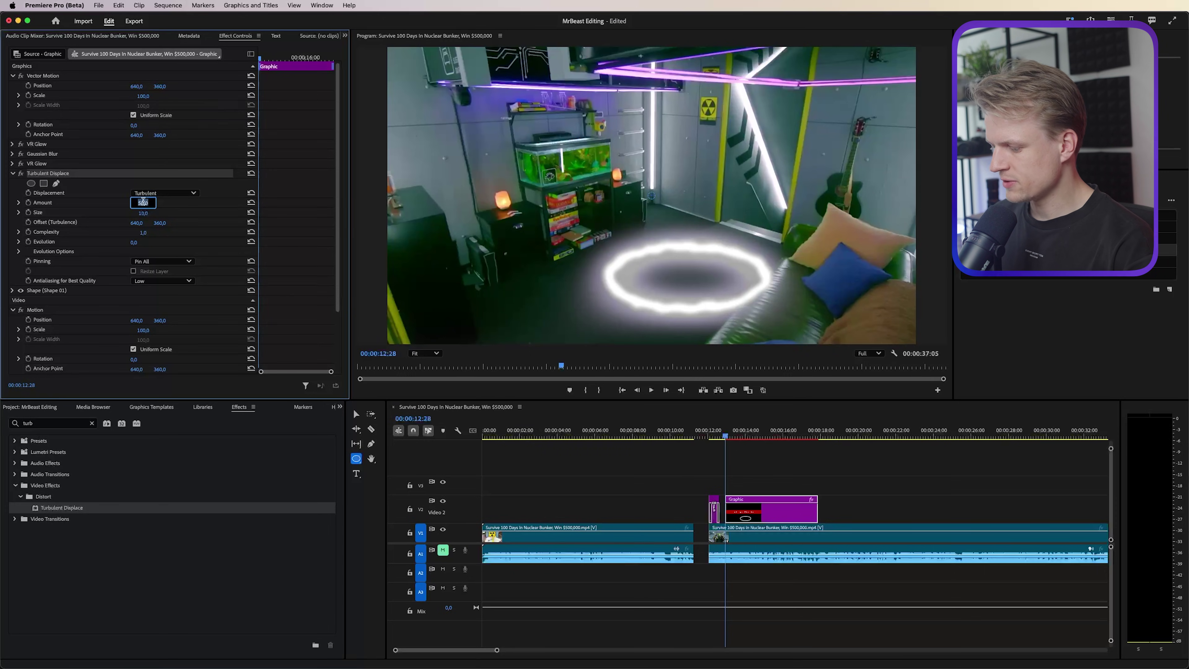
{"action": "key", "text": "Return"}
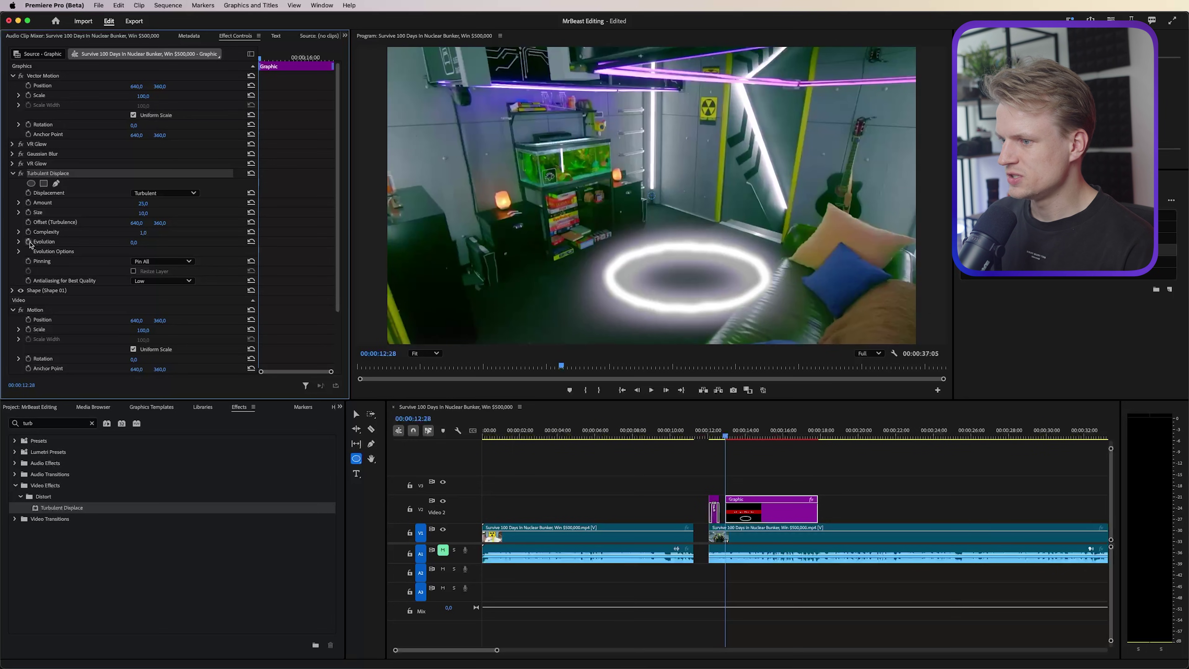
Keyframe Turbulent Displace's evolution from 0 at 00:00:12:28 to a higher value at 00:00:13:15 and scrub through the result
{"action": "left_click", "coordinate": [28, 242]}
{"action": "left_click", "coordinate": [751, 436]}
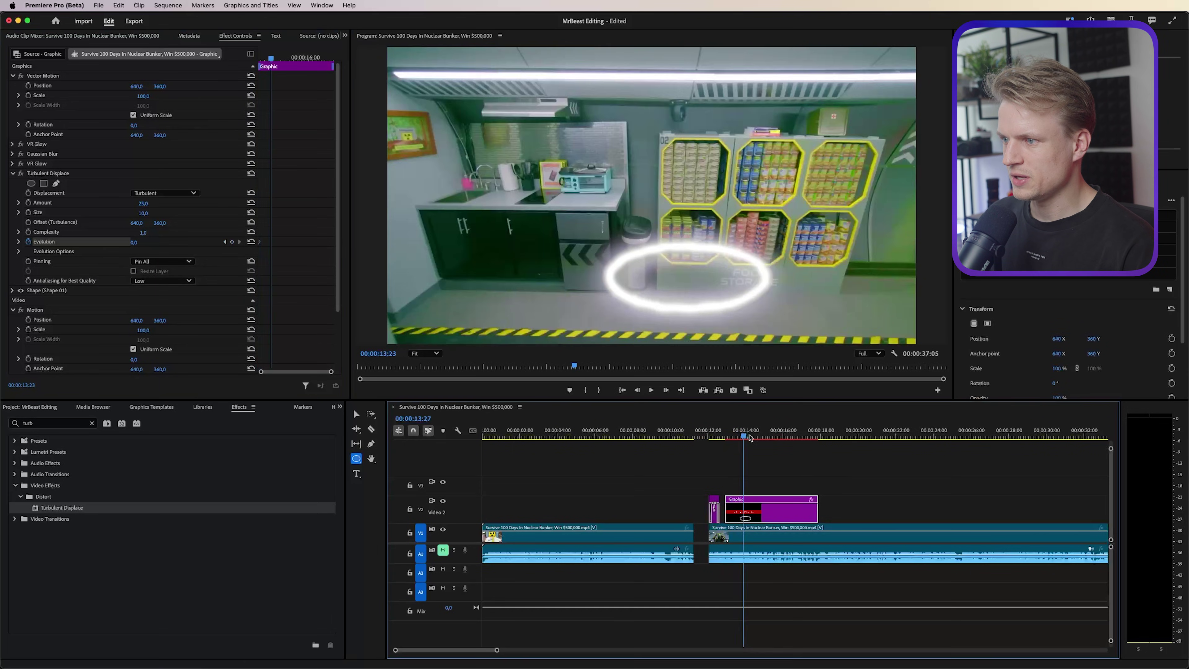
{"action": "left_click", "coordinate": [736, 436]}
{"action": "left_click", "coordinate": [134, 242]}
{"action": "type", "text": "5"}
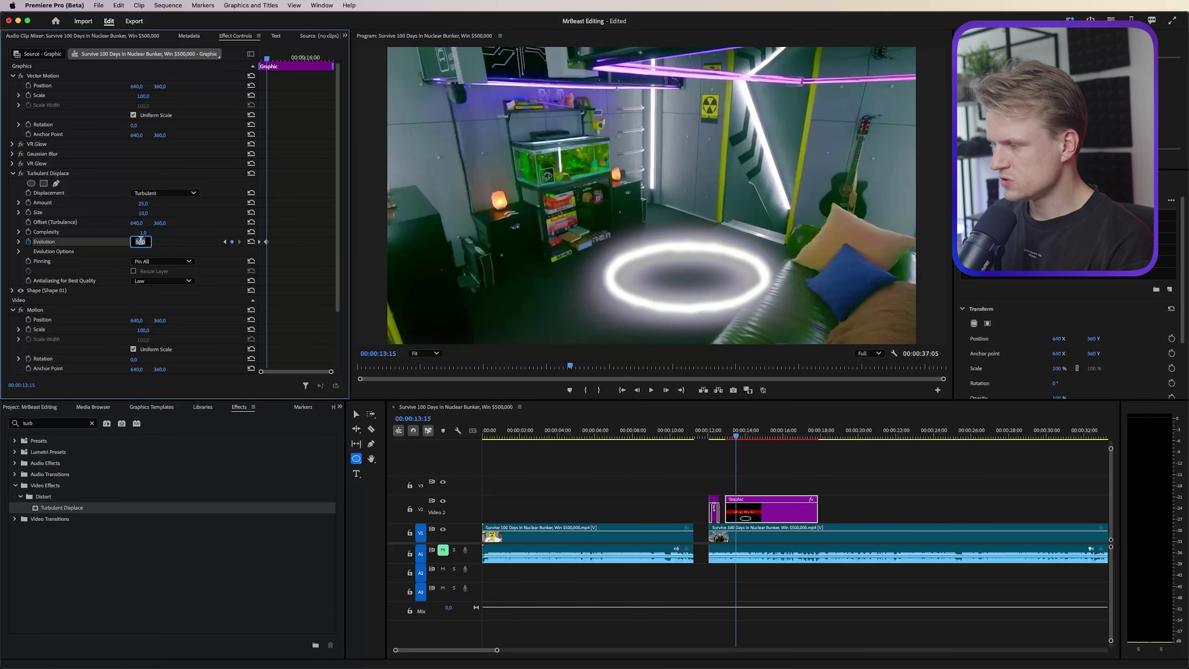
{"action": "left_click", "coordinate": [734, 436]}
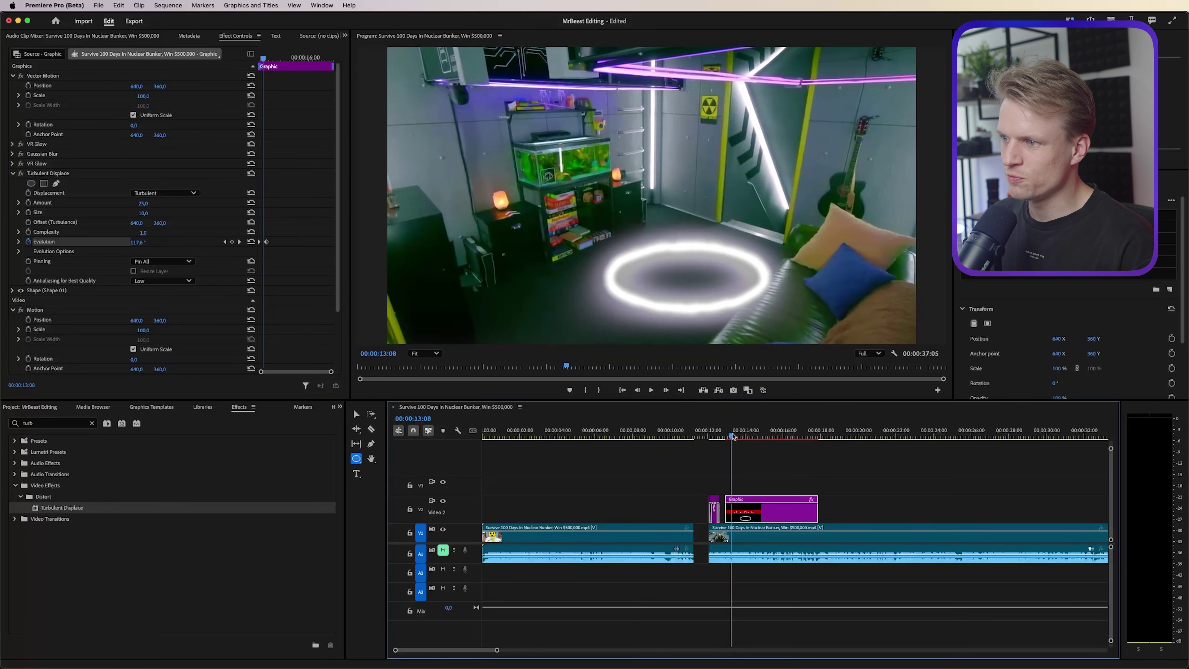
{"action": "left_click_drag", "start_coordinate": [734, 437], "coordinate": [733, 437]}
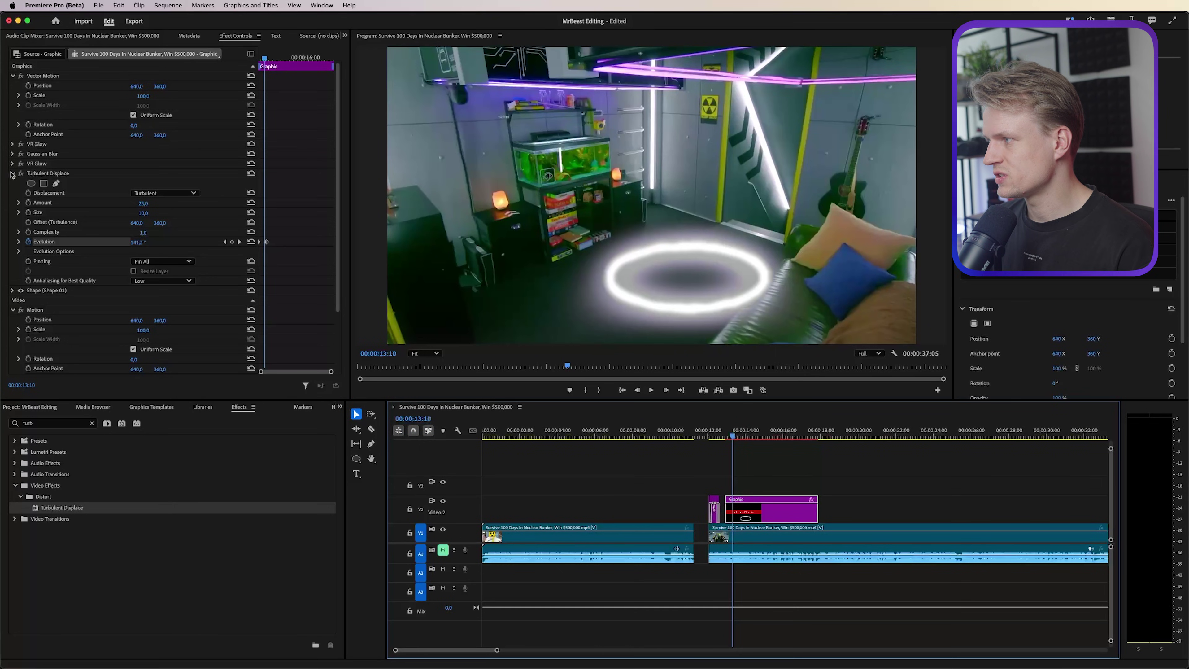
Keyframe the graphic's Motion position at 00:00:12:28 and set its vertical position to 382 at 00:00:13:14
{"action": "left_click", "coordinate": [12, 174]}
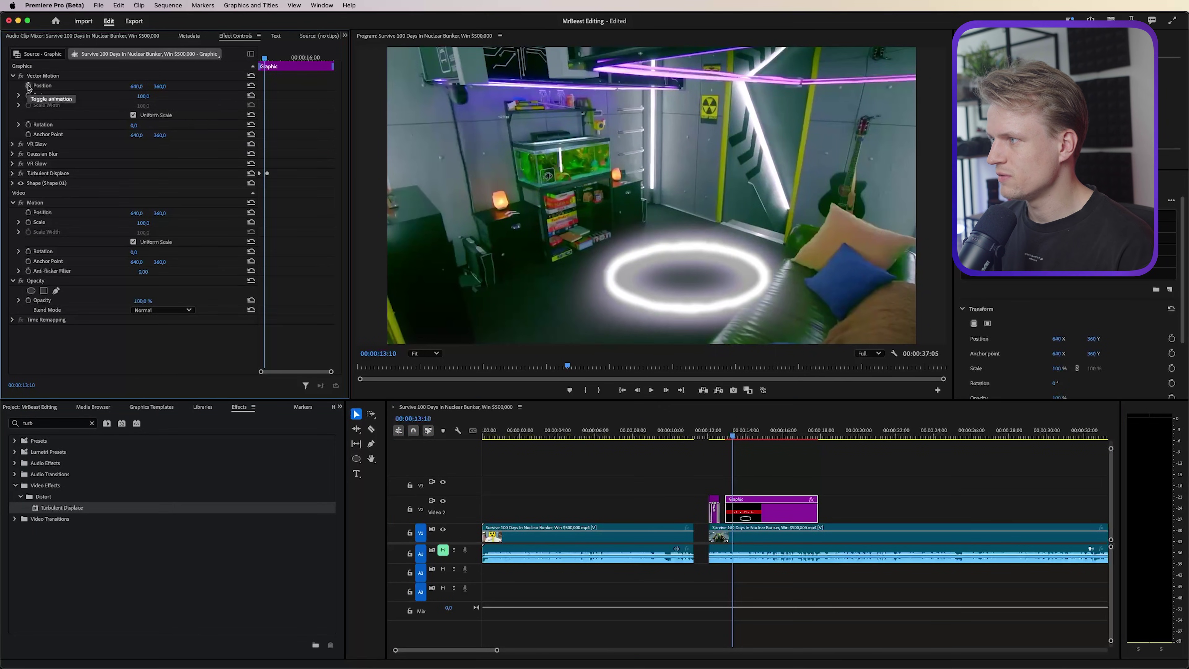
{"action": "left_click", "coordinate": [32, 203]}
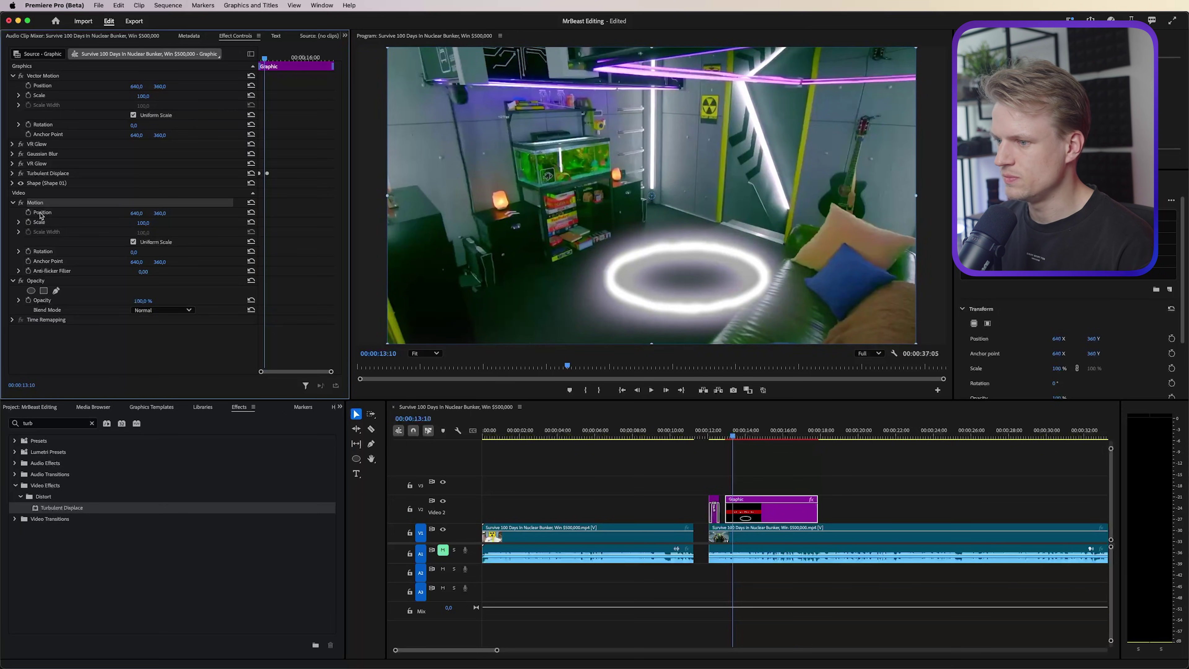
{"action": "key", "text": "Up"}
{"action": "left_click", "coordinate": [28, 212]}
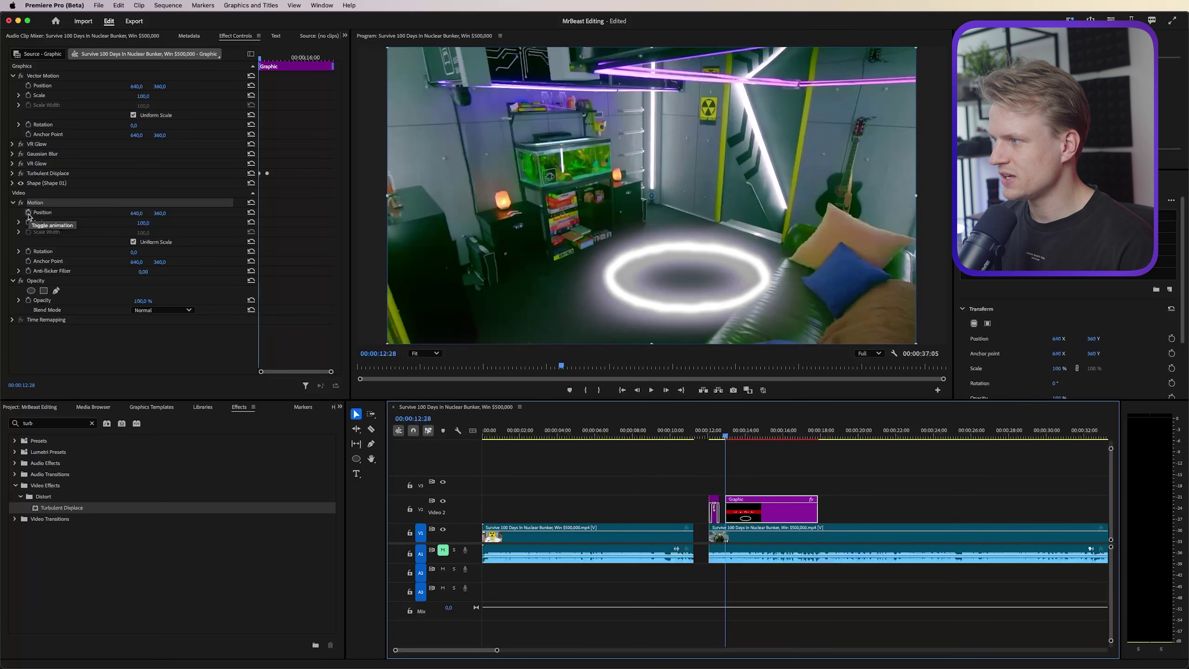
{"action": "left_click_drag", "start_coordinate": [725, 436], "coordinate": [737, 434]}
{"action": "left_click_drag", "start_coordinate": [159, 213], "coordinate": [169, 213]}
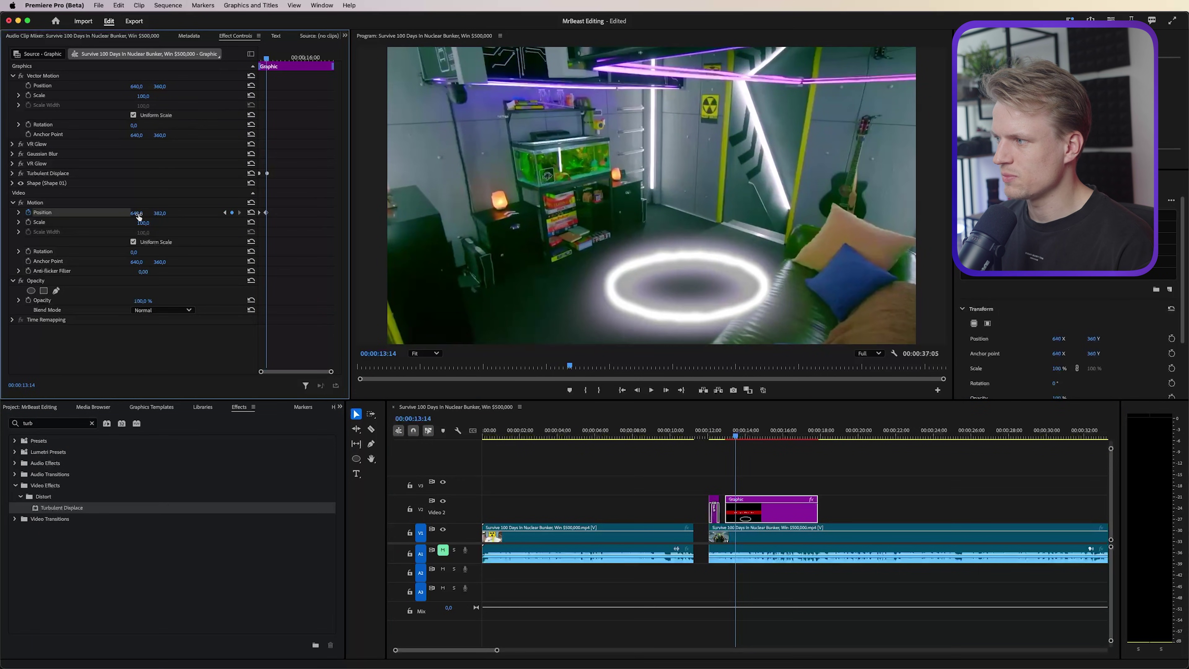
Review the footage's existing day counter, add a text layer reading "day counter" at 00:00:18:07, and scrub across it
{"action": "left_click", "coordinate": [573, 437]}
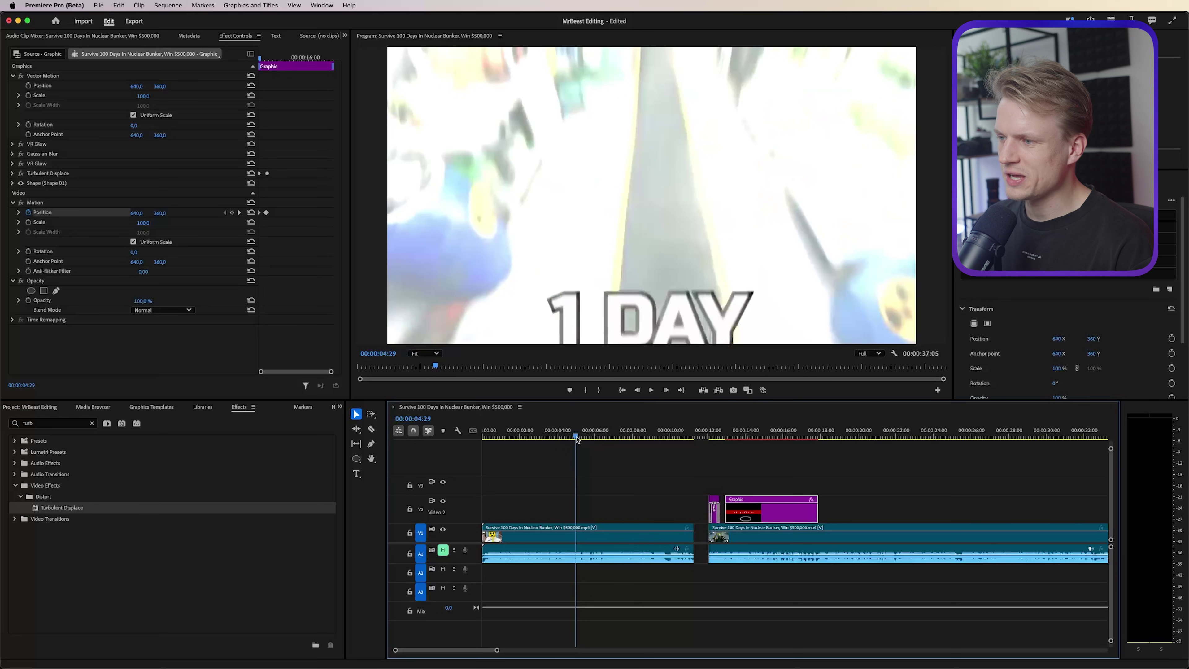
{"action": "left_click_drag", "start_coordinate": [575, 439], "coordinate": [599, 437]}
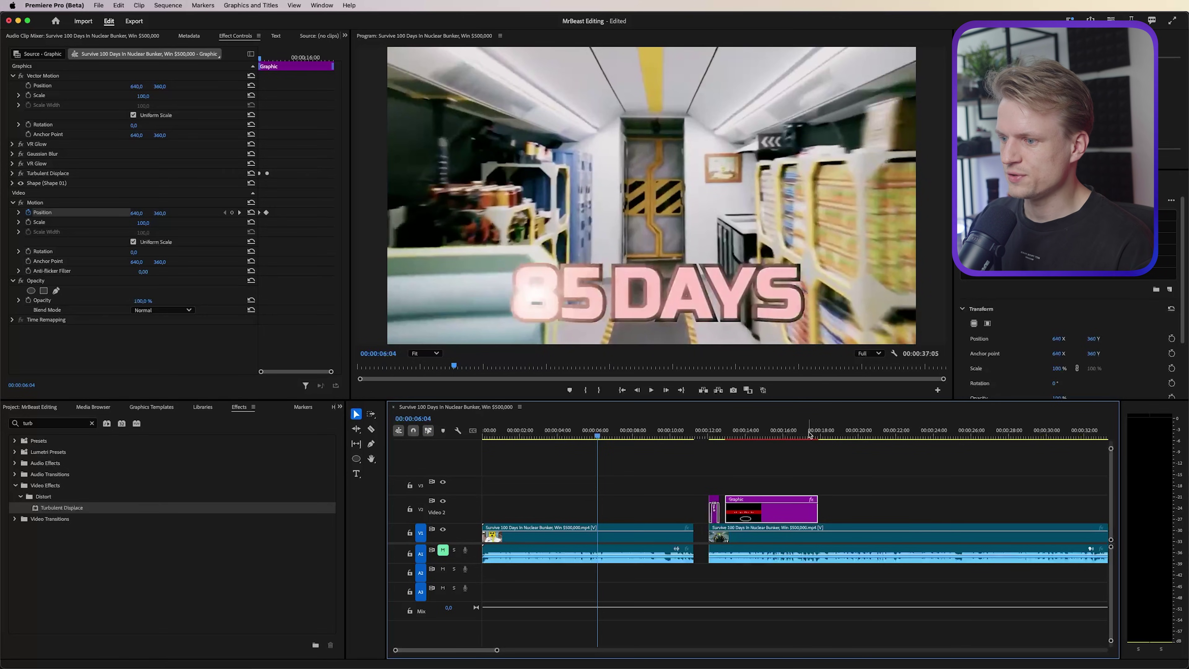
{"action": "left_click", "coordinate": [825, 435]}
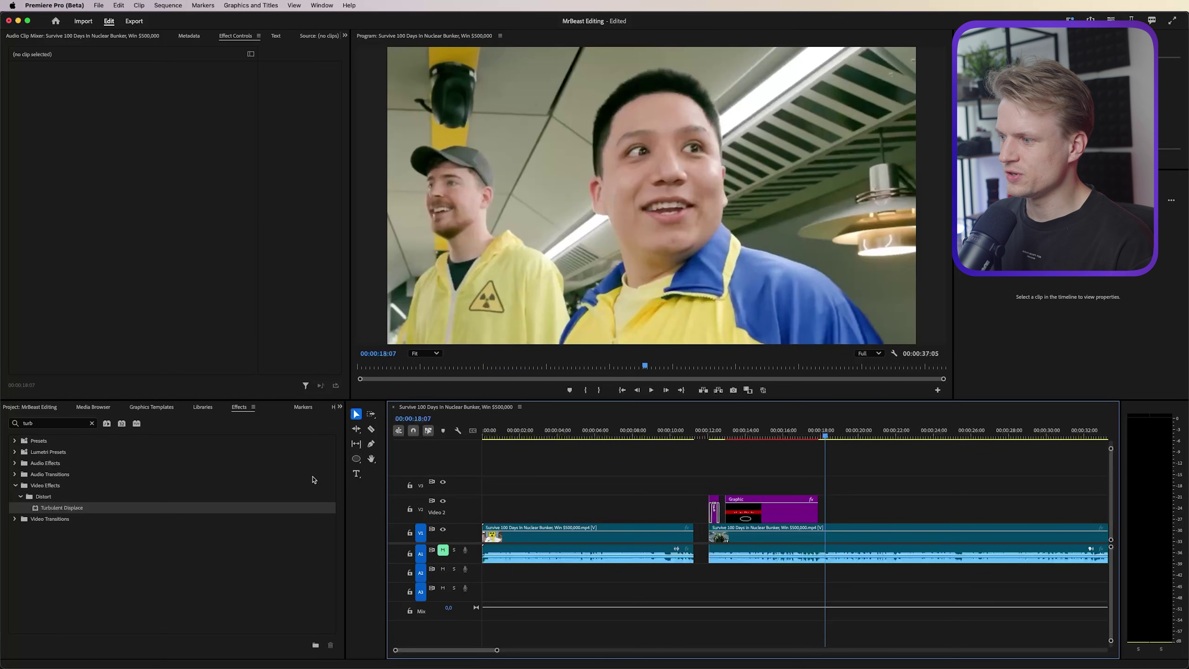
{"action": "left_click", "coordinate": [356, 474]}
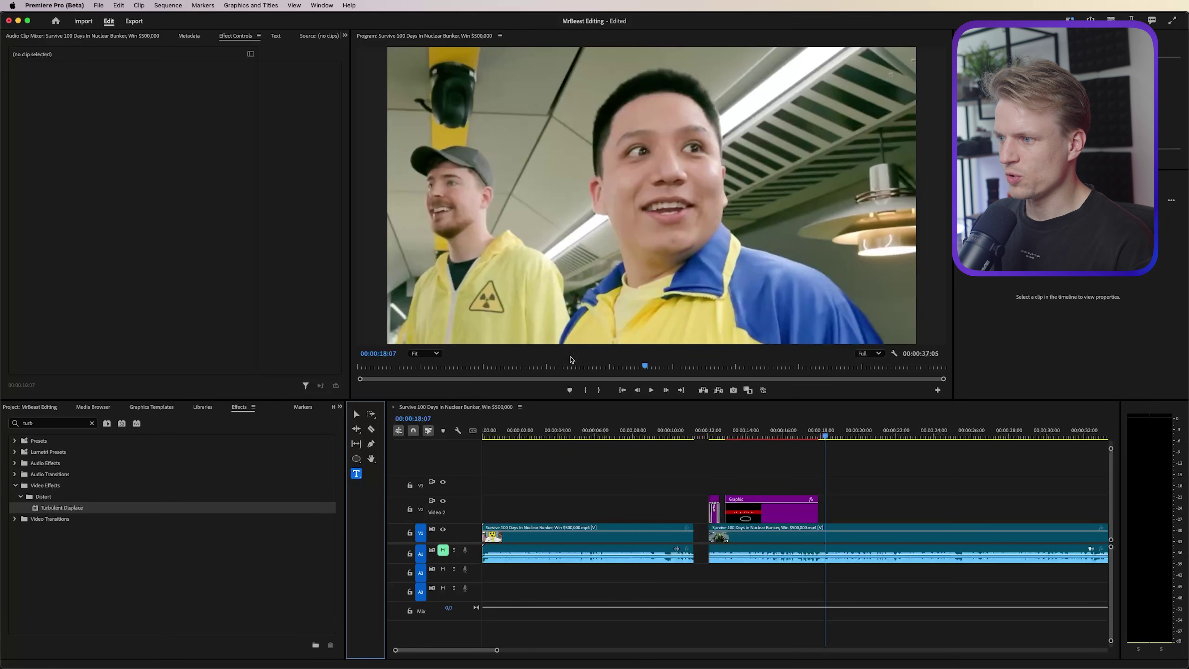
{"action": "left_click", "coordinate": [617, 309]}
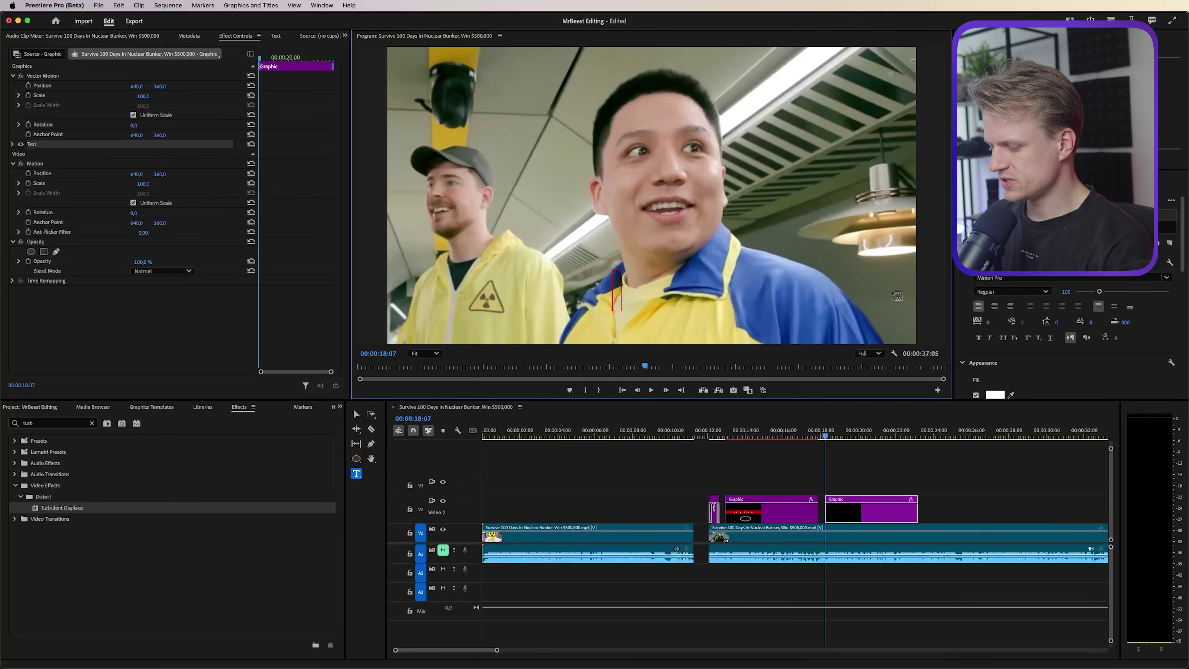
{"action": "type", "text": "day counter"}
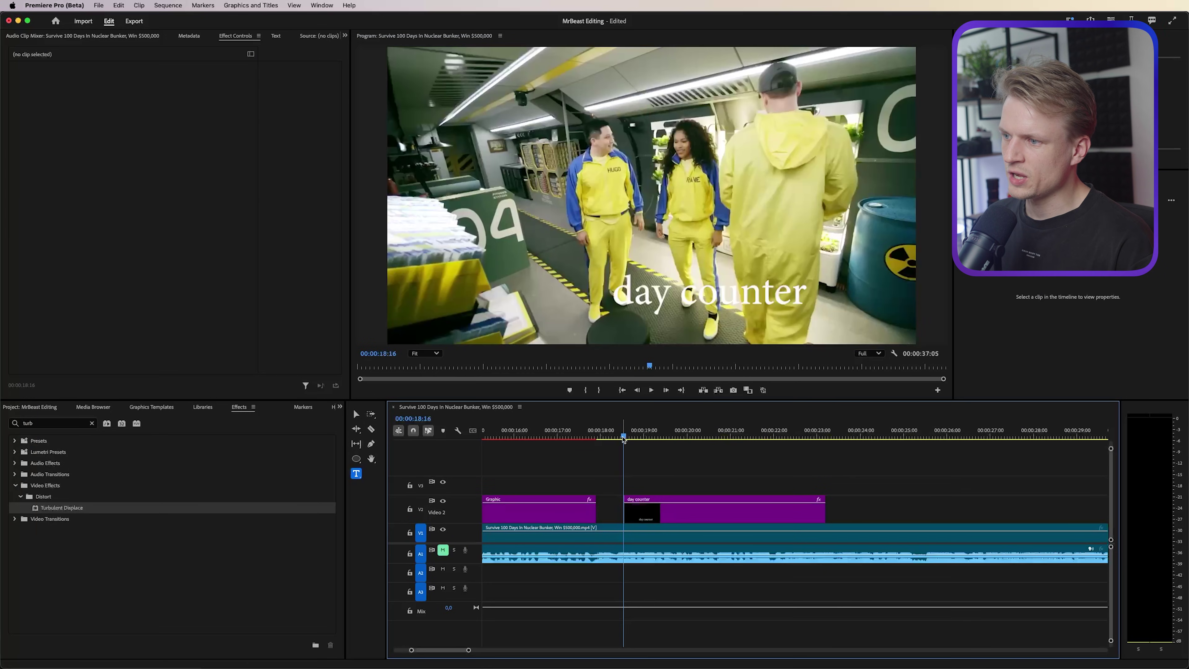
{"action": "left_click_drag", "start_coordinate": [623, 438], "coordinate": [677, 439]}
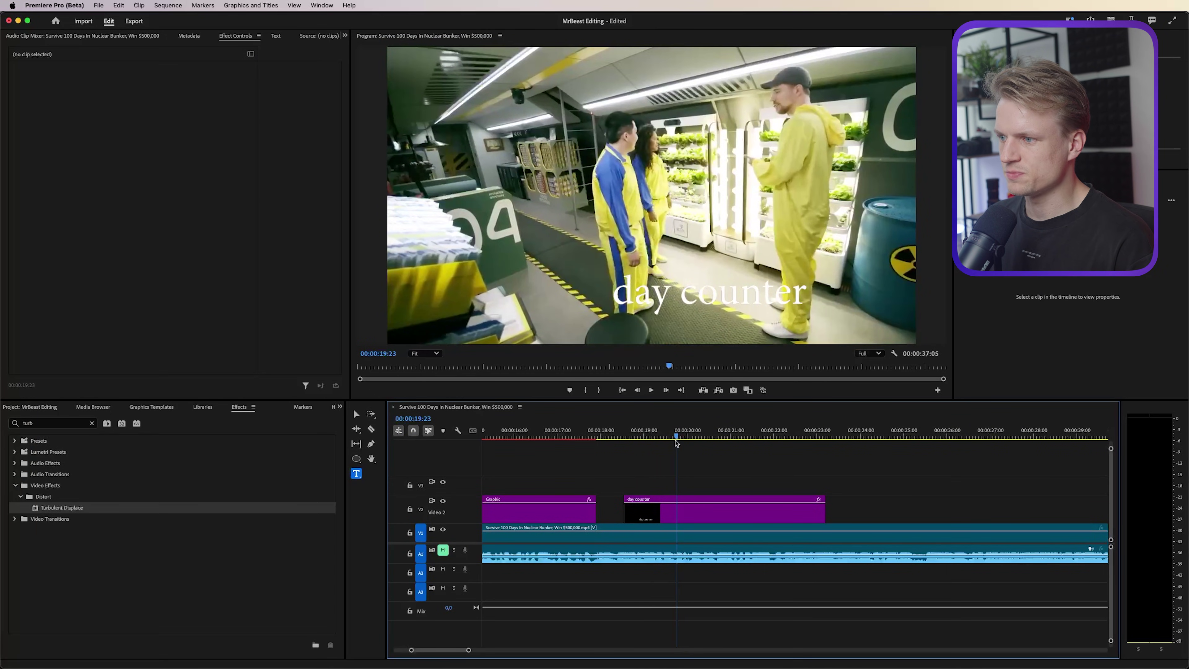
Shorten the day counter text clip to end near 00:00:19:23 and replace it with an After Effects composition
{"action": "left_click_drag", "start_coordinate": [824, 516], "coordinate": [677, 515]}
{"action": "right_click", "coordinate": [642, 513]}
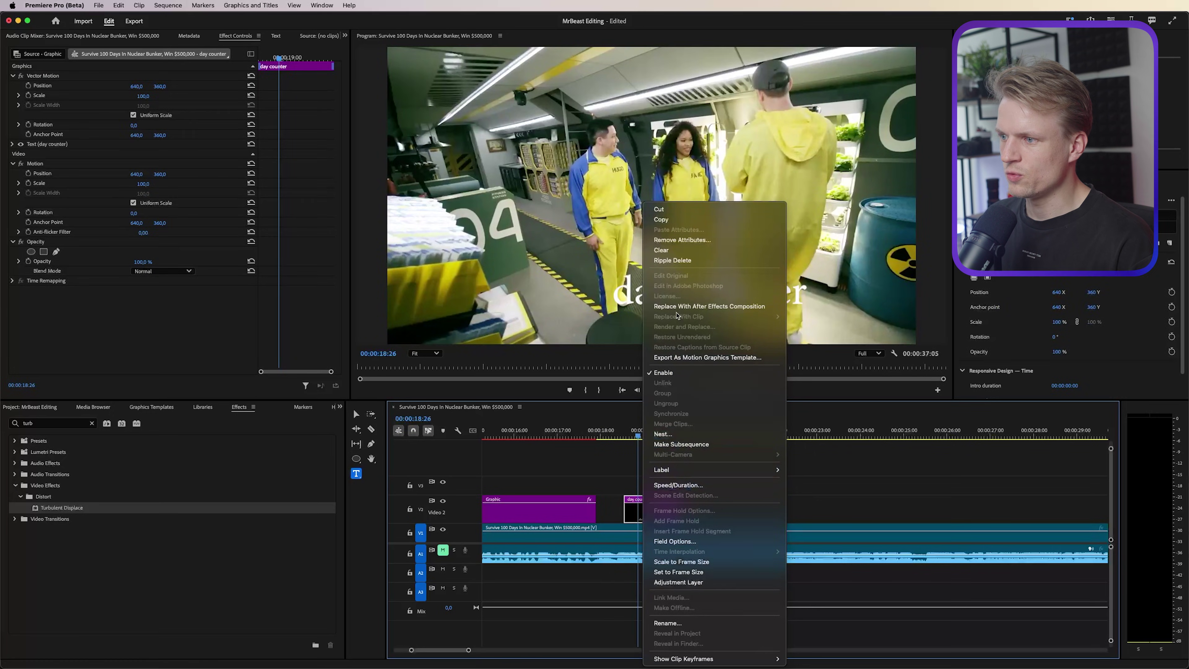
{"action": "left_click", "coordinate": [732, 307]}
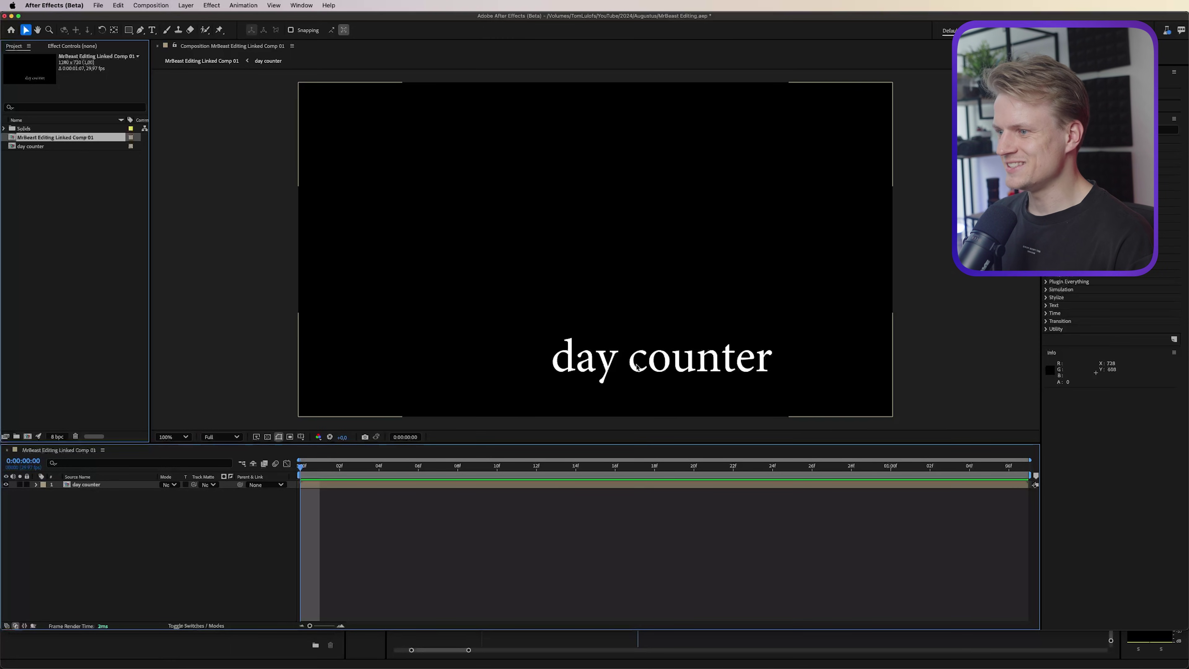
Replace the linked composition's day counter layer with the Counter Countdown Monospaced preset and remove its Animate Value keyframes
{"action": "left_click", "coordinate": [118, 486]}
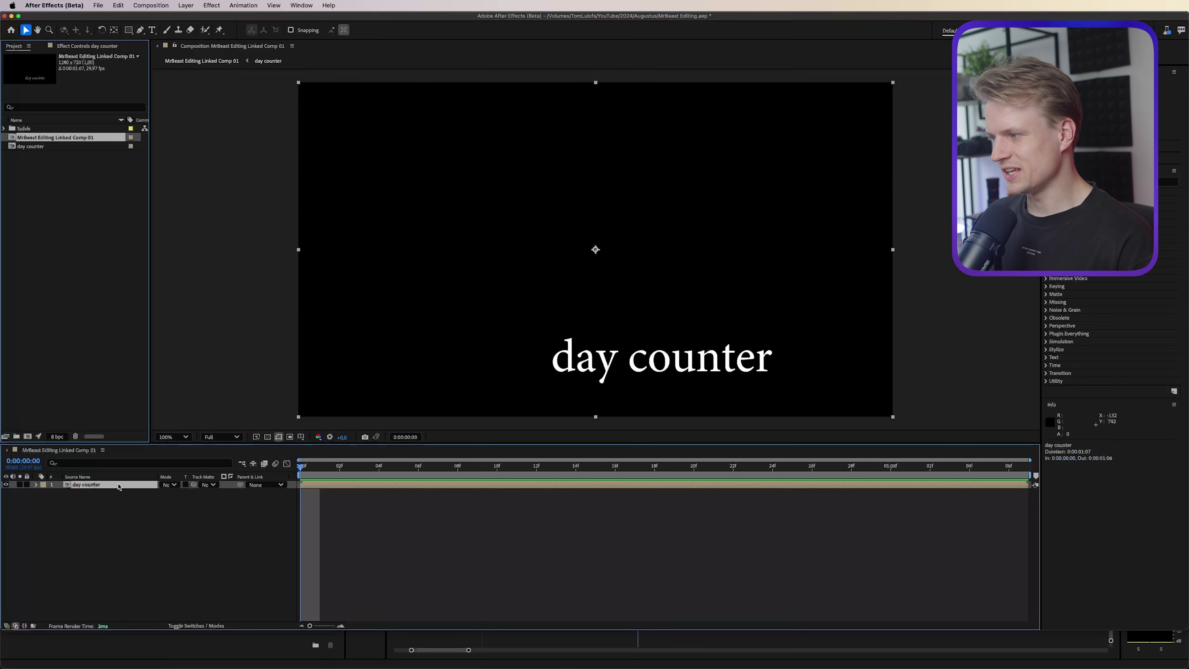
{"action": "key", "text": "Delete"}
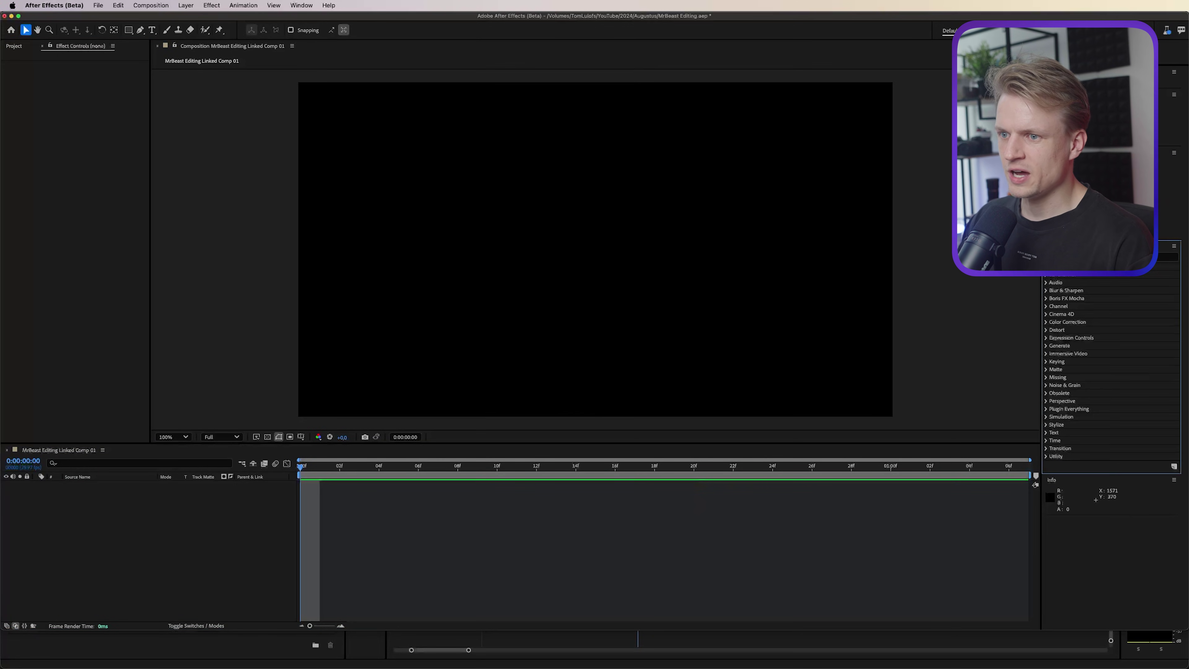
{"action": "type", "text": "count"}
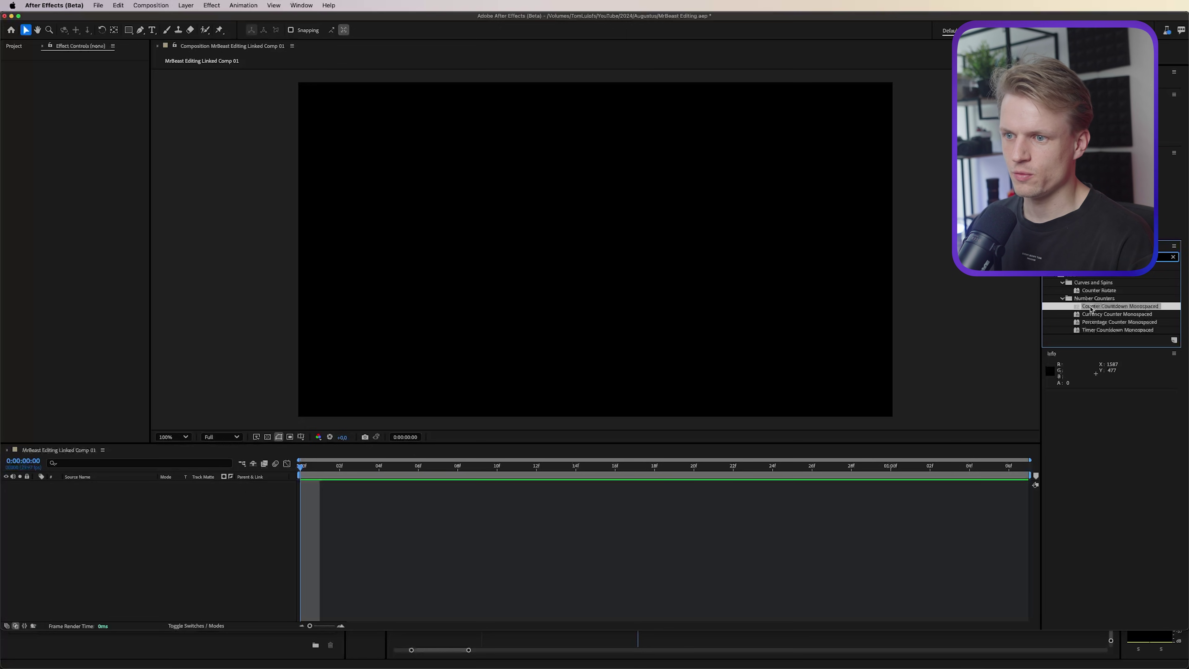
{"action": "left_click_drag", "start_coordinate": [1092, 310], "coordinate": [595, 250]}
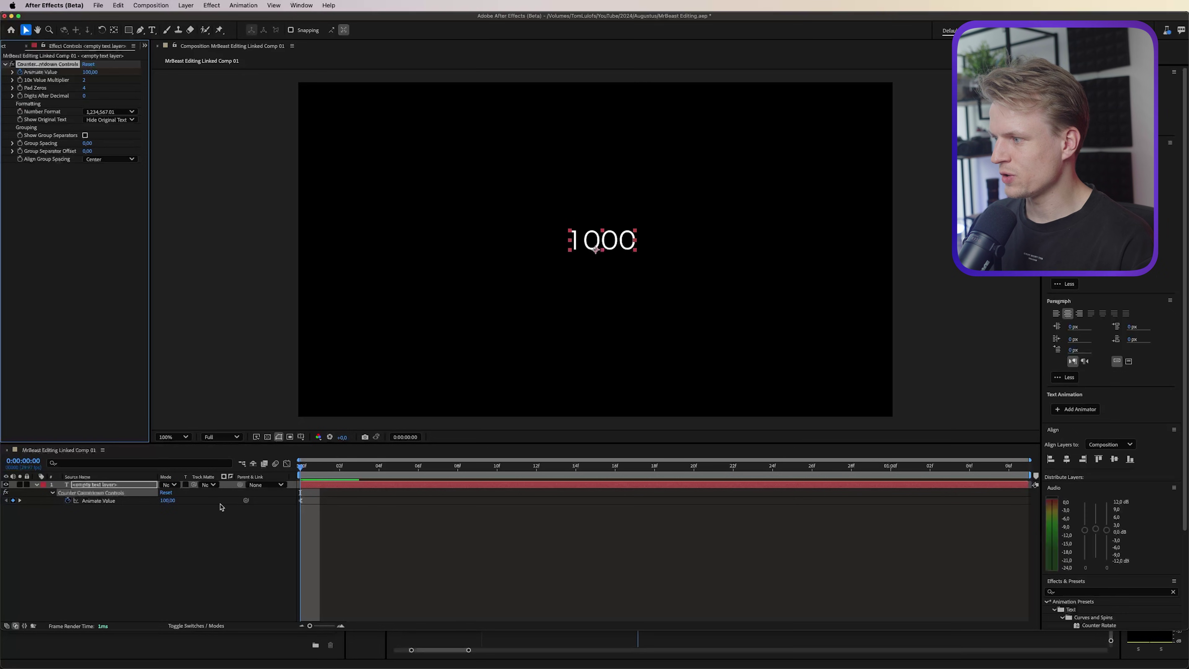
{"action": "left_click", "coordinate": [68, 501]}
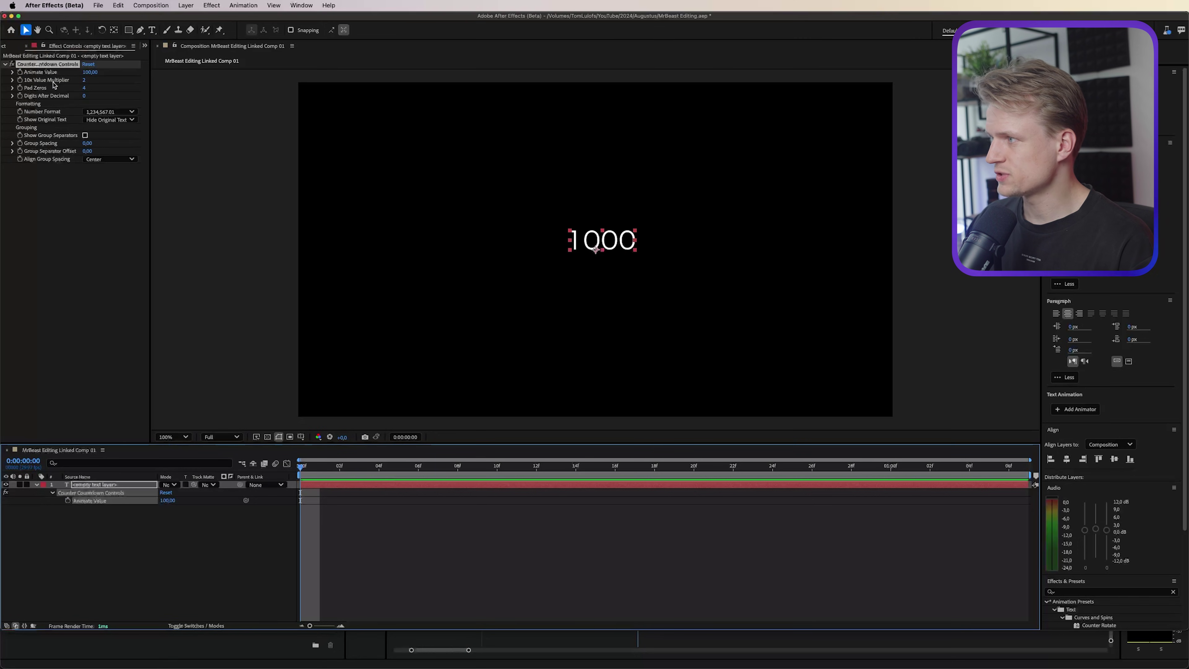
Try the counter with a 10x Value Multiplier of 1, an Animate Value of 89 and Pad Zeros of 0
{"action": "left_click", "coordinate": [85, 80]}
{"action": "left_click", "coordinate": [82, 245]}
{"action": "left_click_drag", "start_coordinate": [90, 72], "coordinate": [84, 73]}
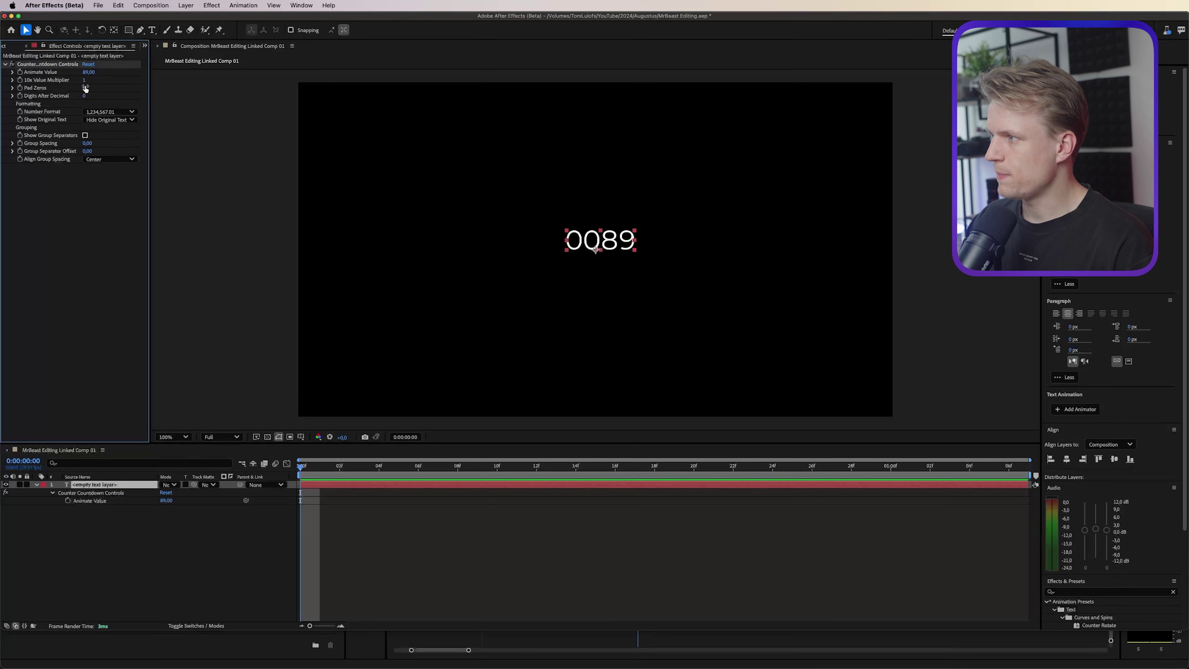
{"action": "left_click", "coordinate": [86, 89]}
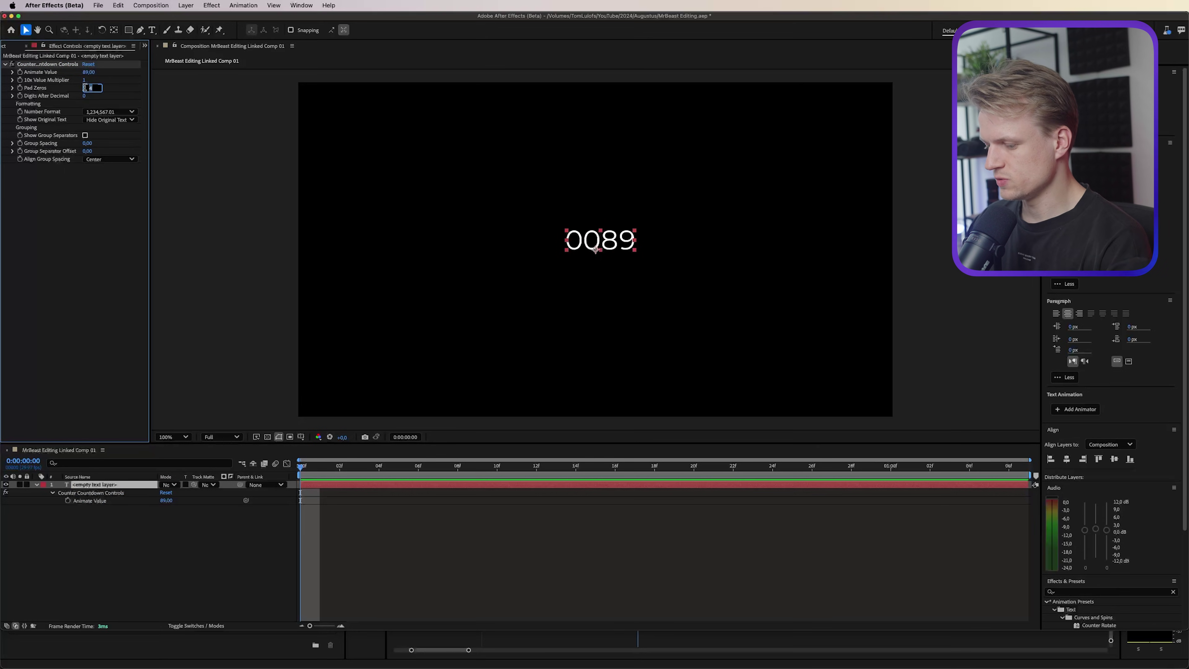
{"action": "key", "text": "Return"}
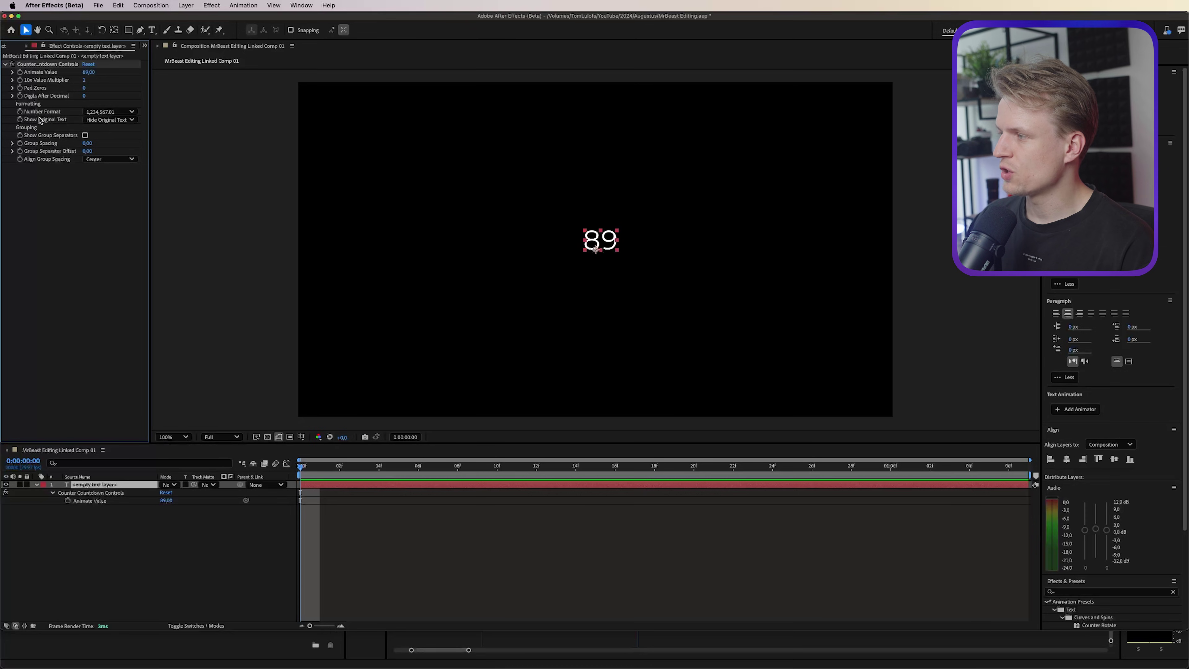
{"action": "left_click", "coordinate": [112, 124]}
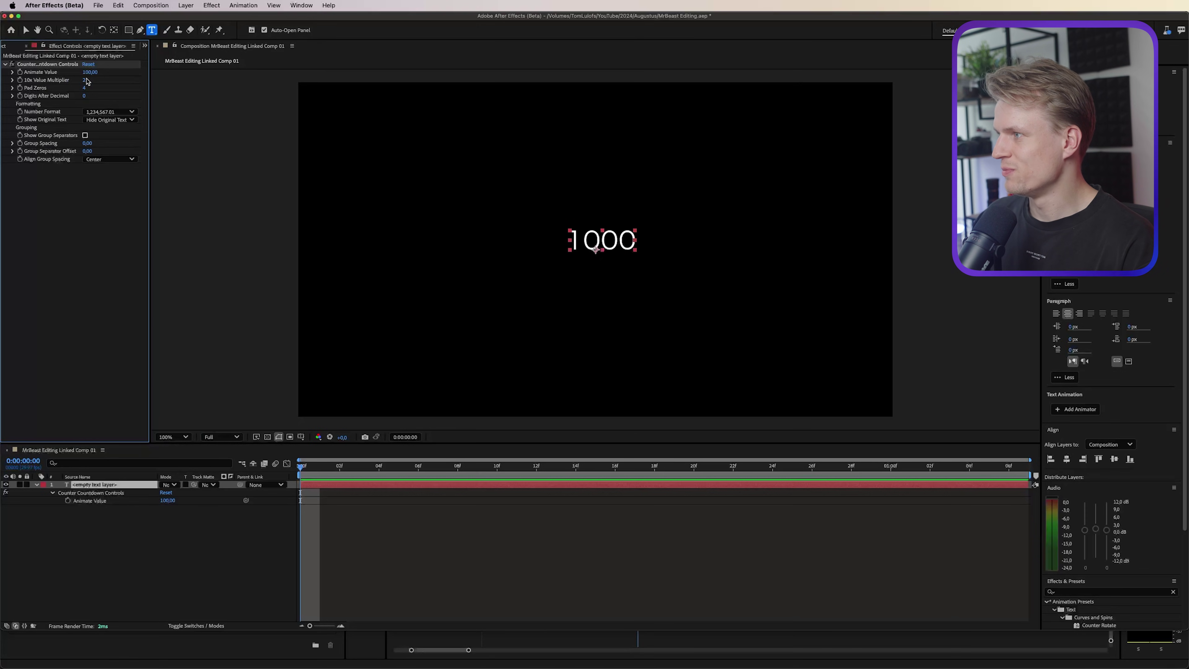
Set the counter's 10x Value Multiplier to 1 and its Pad Zeros to 2
{"action": "left_click", "coordinate": [84, 80]}
{"action": "type", "text": "1"}
{"action": "key", "text": "Return"}
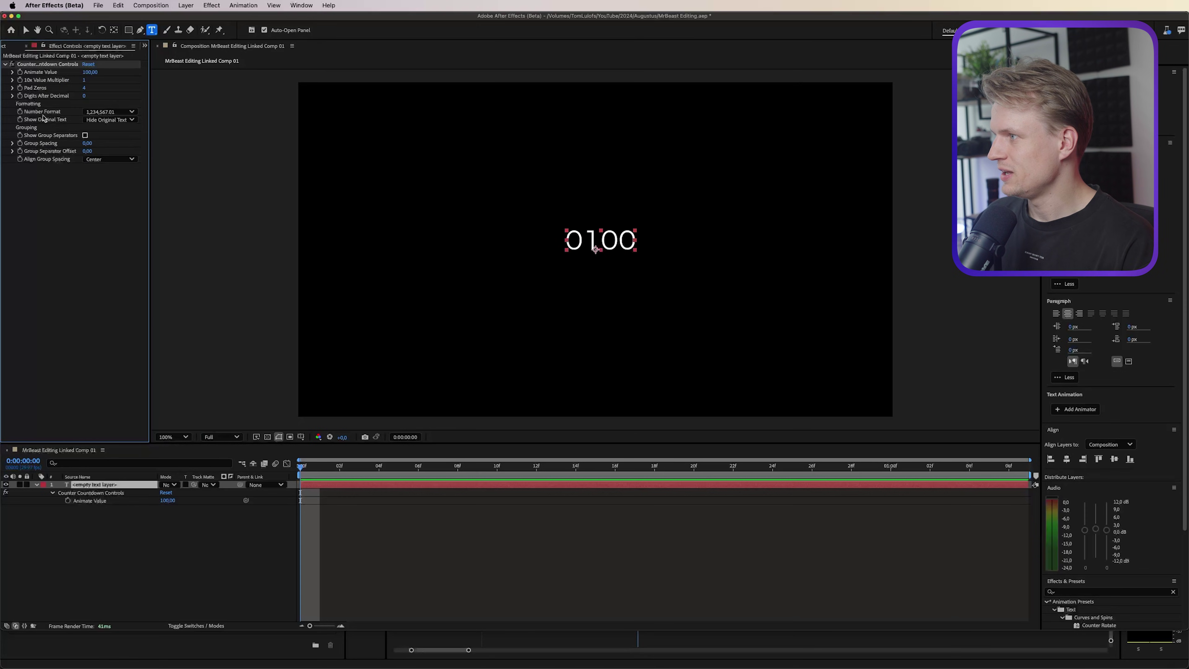
{"action": "left_click", "coordinate": [85, 88]}
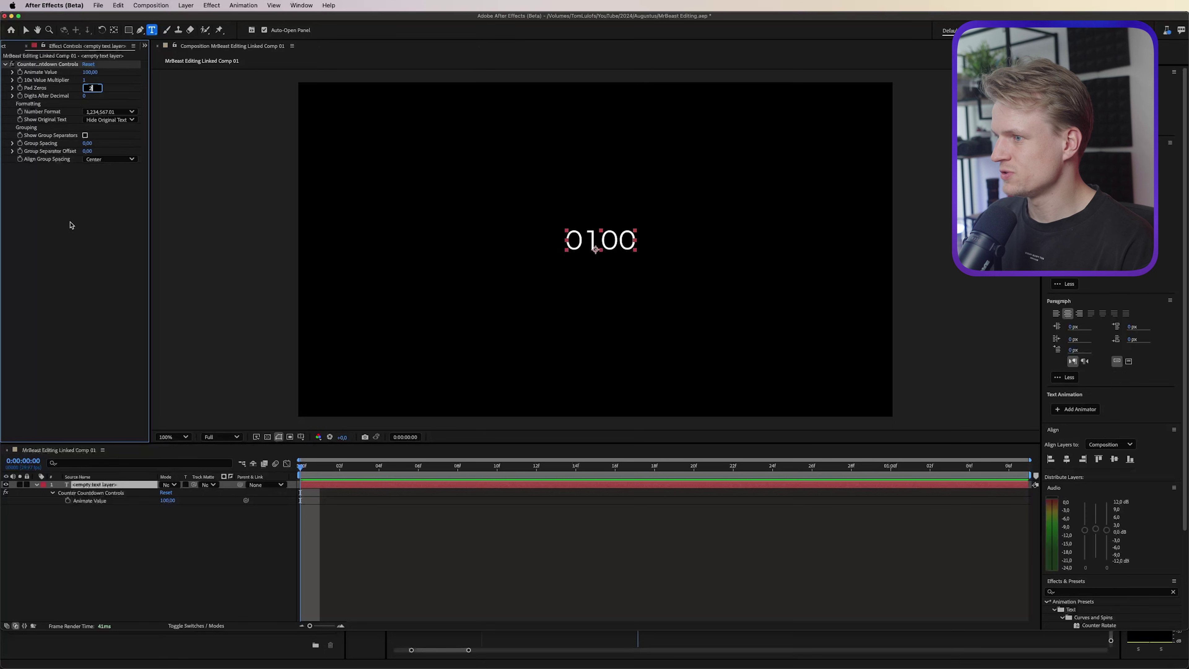
{"action": "type", "text": "2"}
{"action": "key", "text": "Return"}
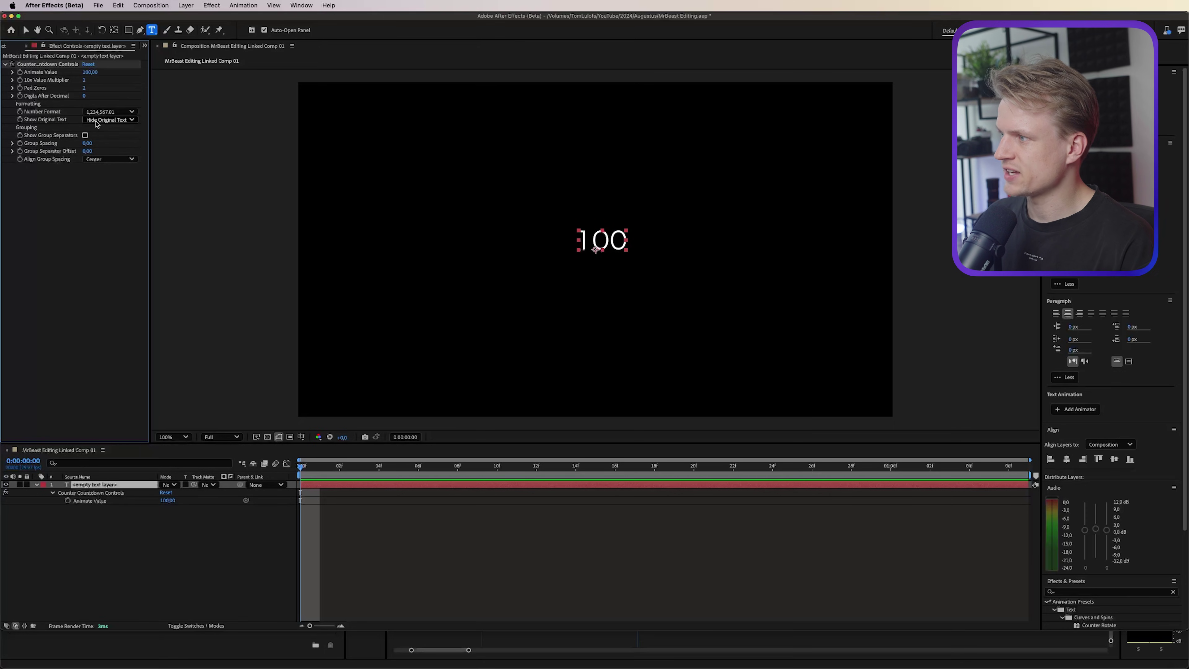
Show the original text after the numbers and enter "Days" as that text, preceded by a space
{"action": "left_click", "coordinate": [96, 121]}
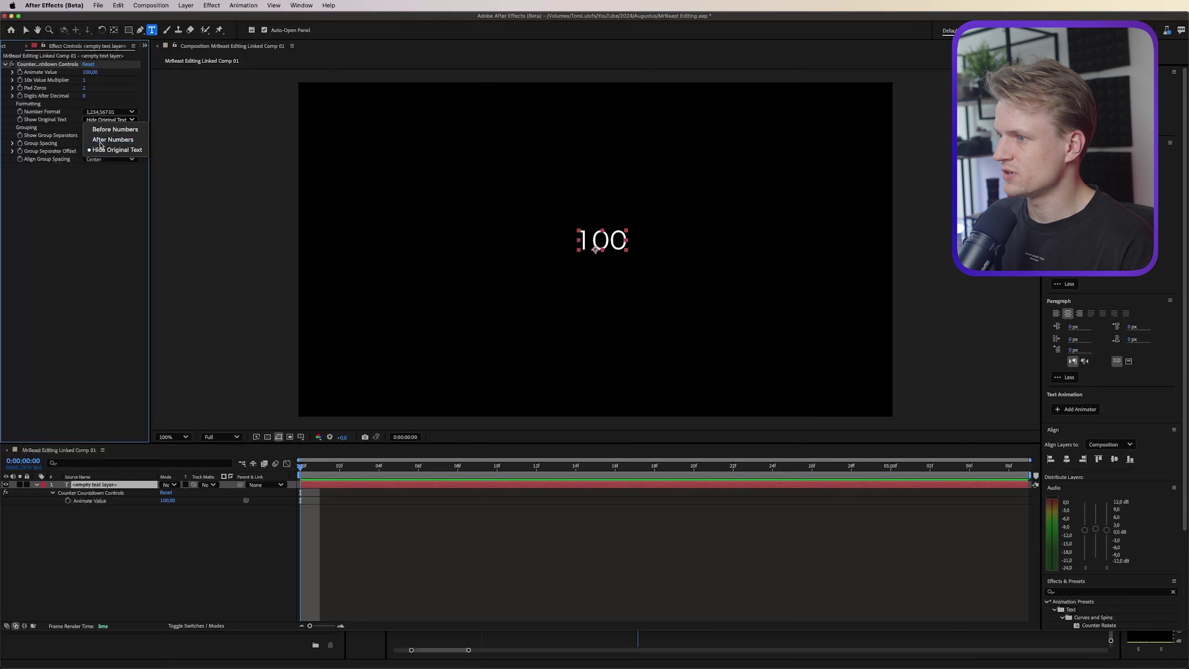
{"action": "left_click", "coordinate": [112, 139]}
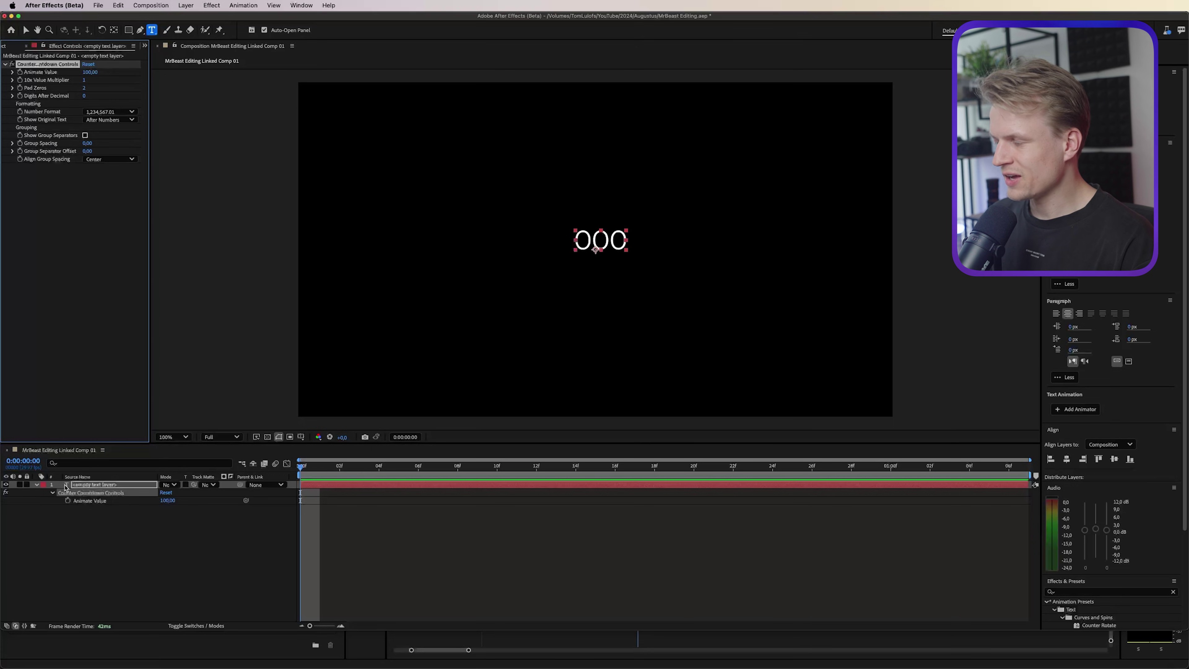
{"action": "double_click", "coordinate": [67, 486]}
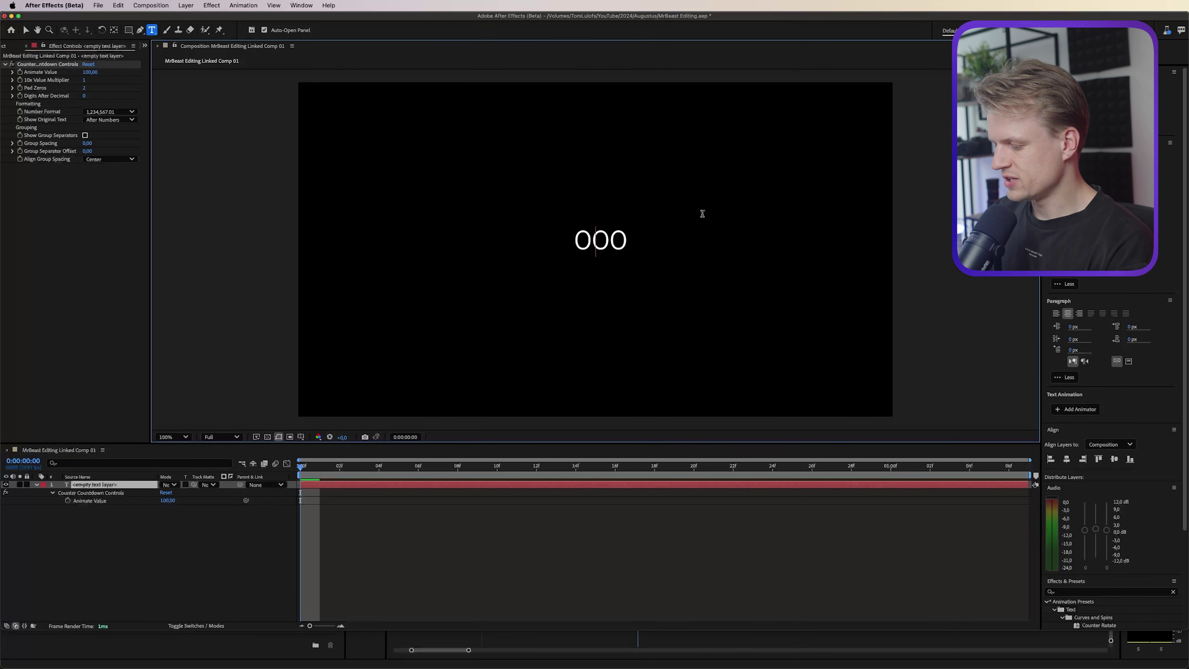
{"action": "type", "text": "Days"}
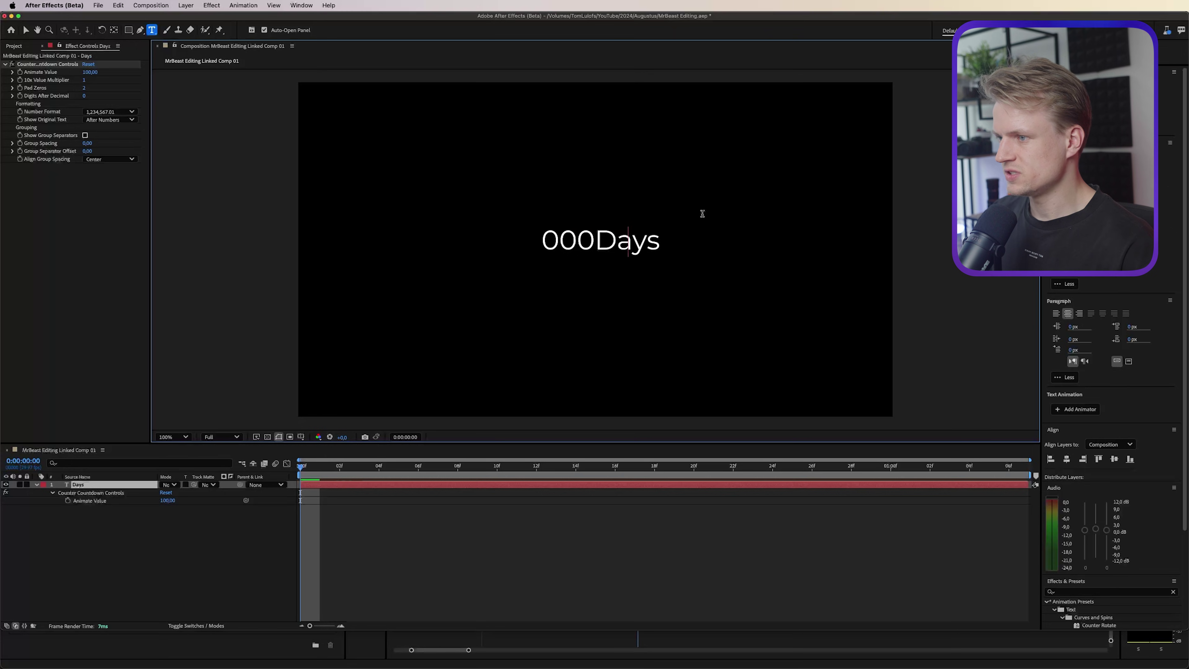
{"action": "left_click", "coordinate": [597, 242]}
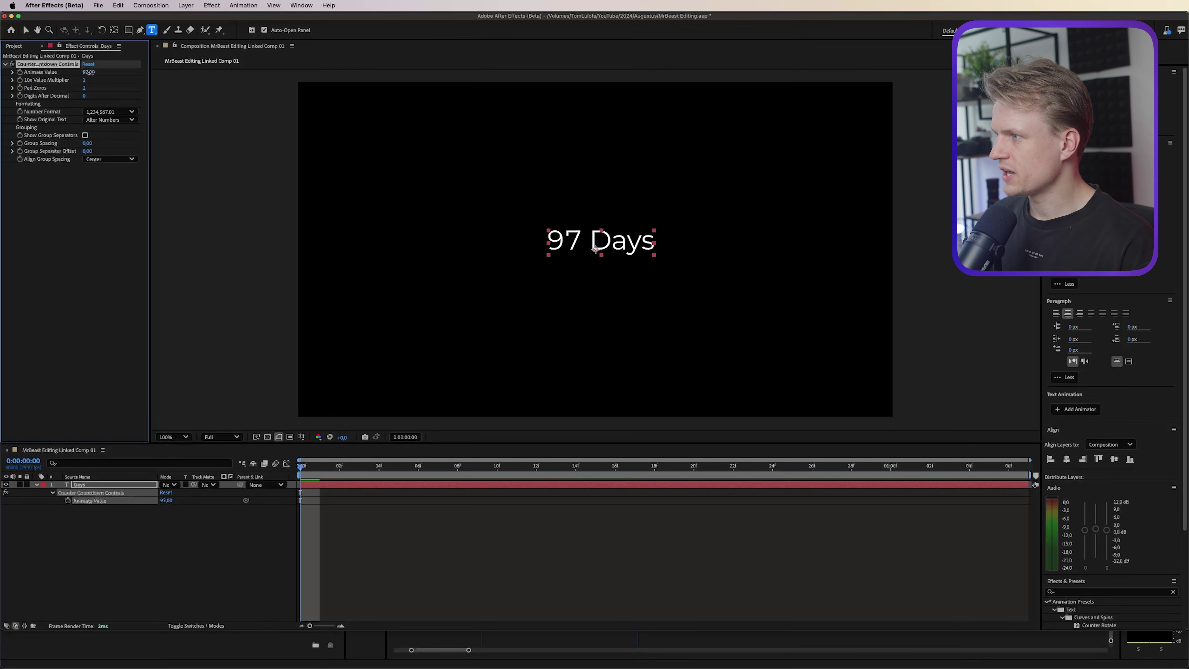
Keyframe the counter's Animate Value from 0 at the composition's start to 100 at 0:00:00:25 and preview the count
{"action": "mouse_move", "coordinate": [91, 72]}
{"action": "left_mouse_down"}
{"action": "mouse_move", "coordinate": [29, 70]}
{"action": "mouse_move", "coordinate": [89, 72]}
{"action": "left_mouse_up"}
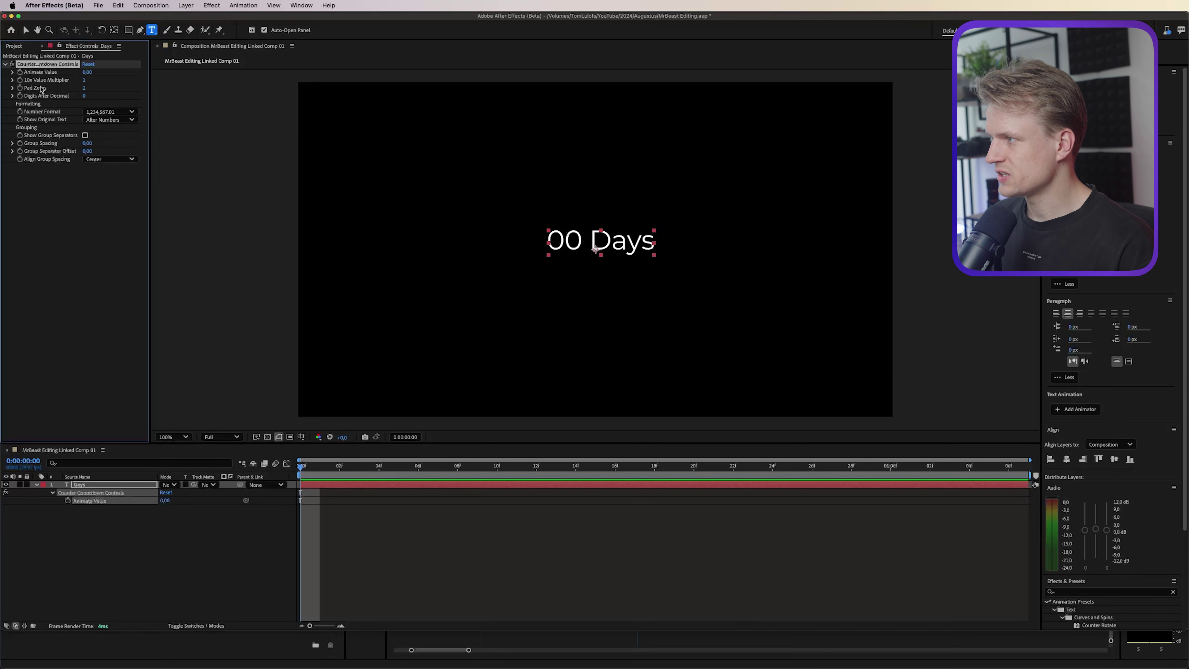
{"action": "key", "text": "space"}
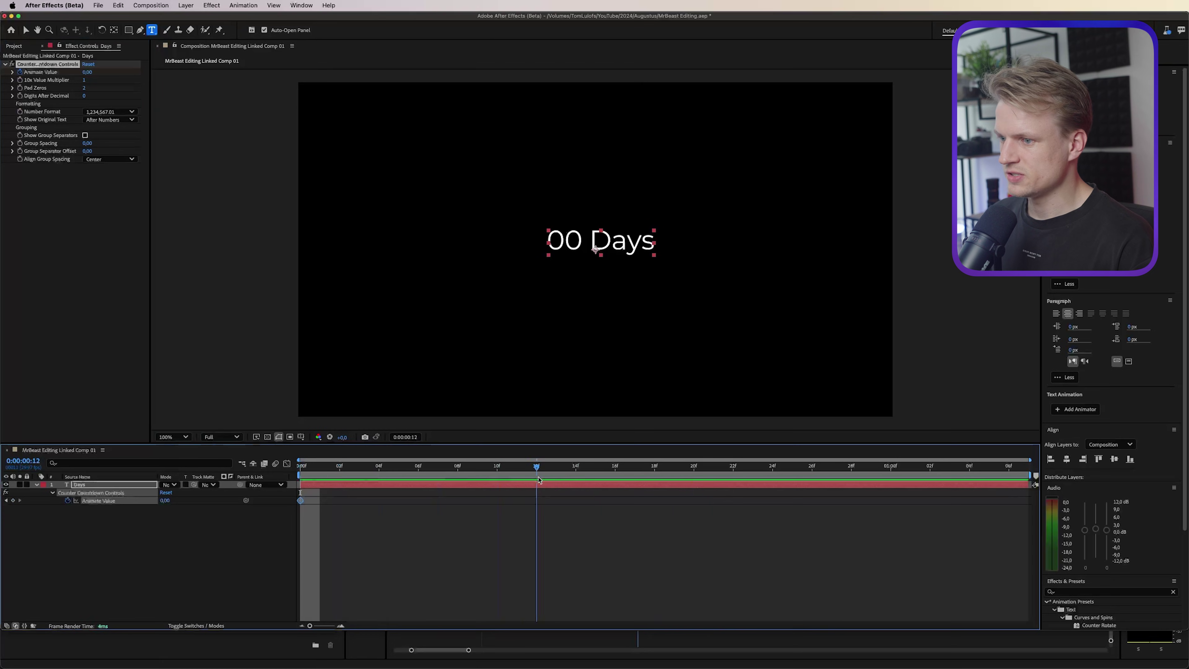
{"action": "left_click_drag", "start_coordinate": [87, 72], "coordinate": [90, 73]}
{"action": "type", "text": "100"}
{"action": "key", "text": "Return"}
{"action": "key", "text": "space"}
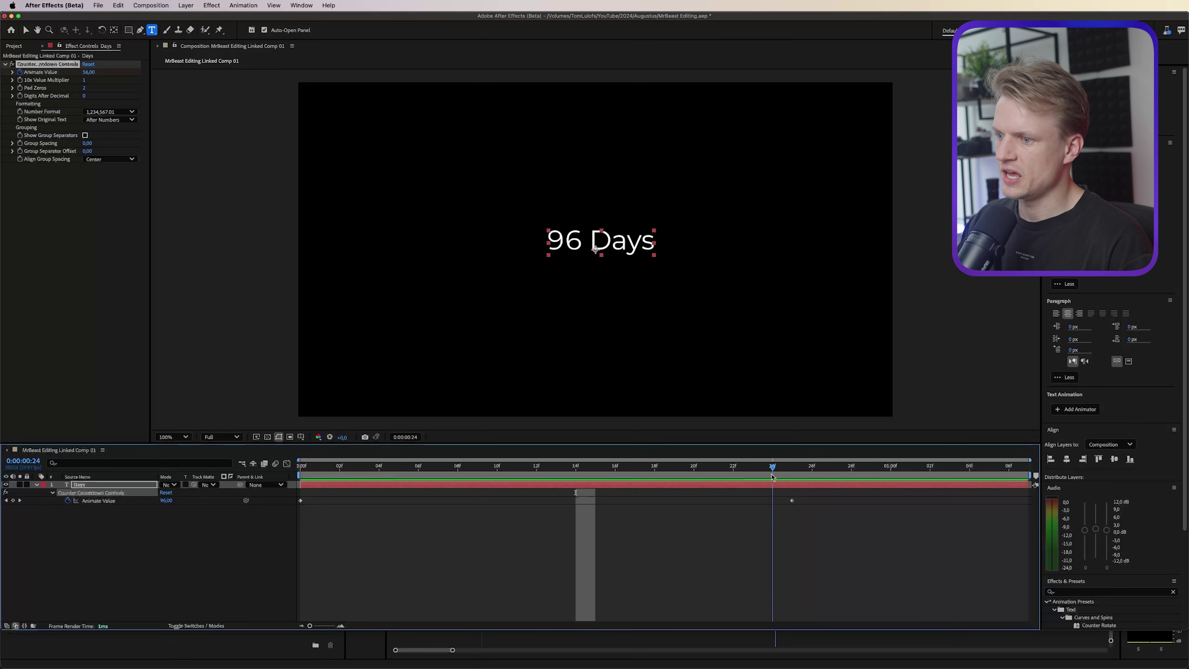
Keyframe Pad Zeros at 0:00:00:24 and set it to 3 once the counter has reached 100
{"action": "left_click_drag", "start_coordinate": [781, 478], "coordinate": [792, 474]}
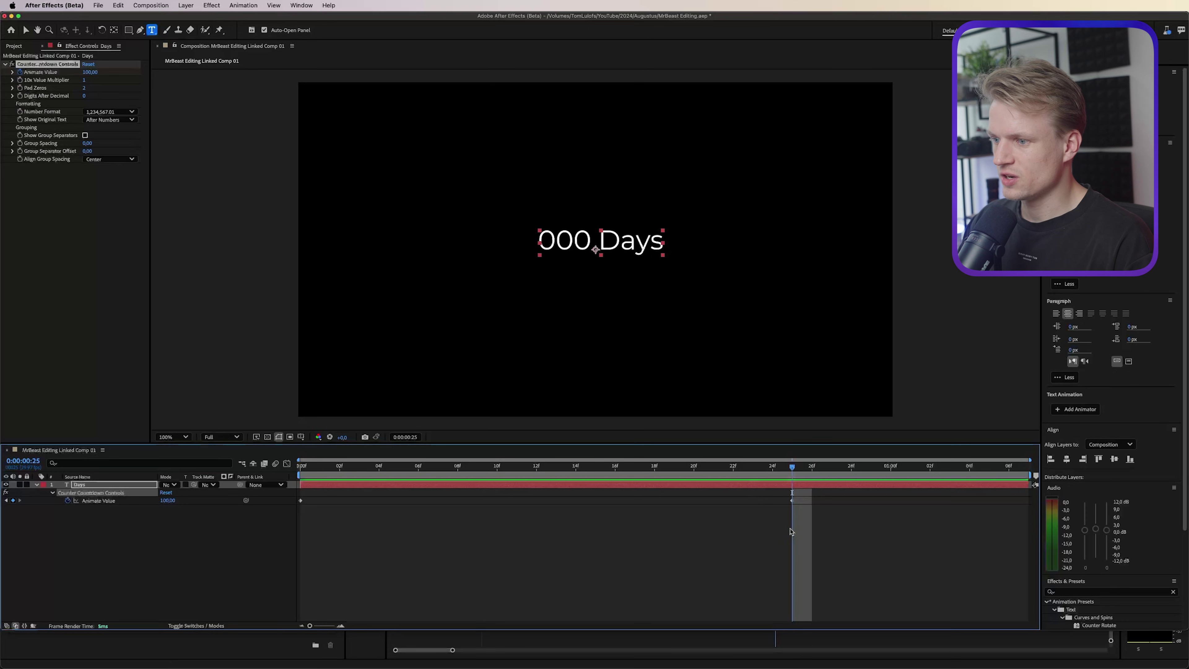
{"action": "left_click", "coordinate": [777, 468]}
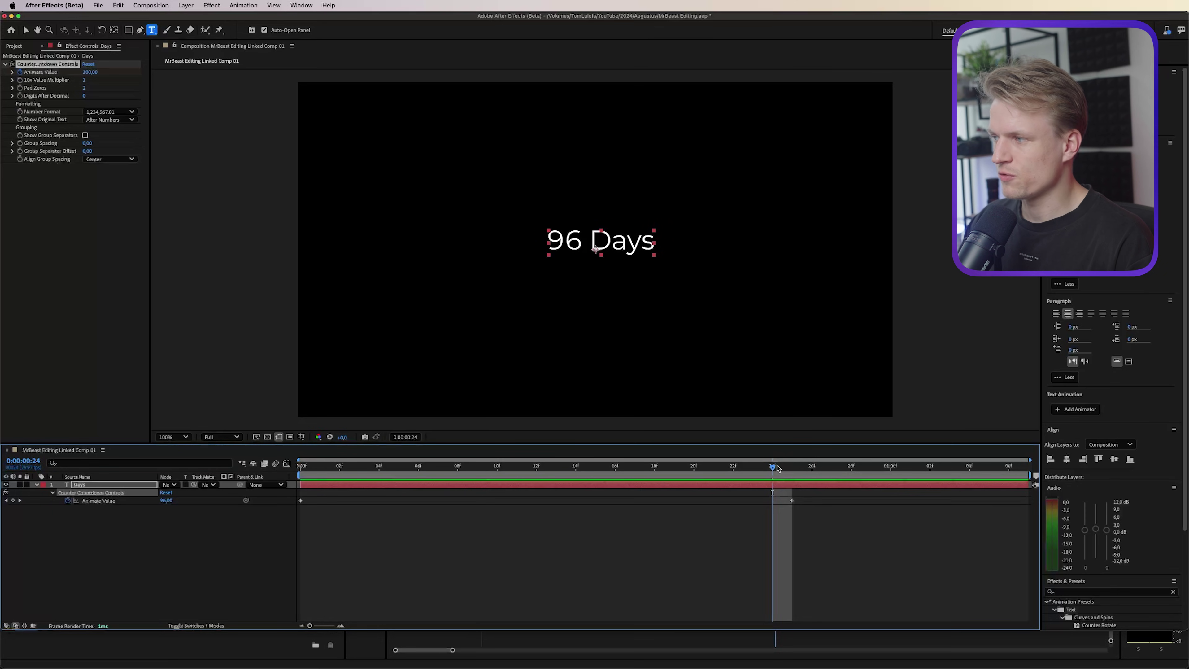
{"action": "left_click", "coordinate": [20, 88]}
{"action": "left_click_drag", "start_coordinate": [775, 468], "coordinate": [850, 482]}
{"action": "left_click", "coordinate": [87, 87]}
{"action": "type", "text": "3"}
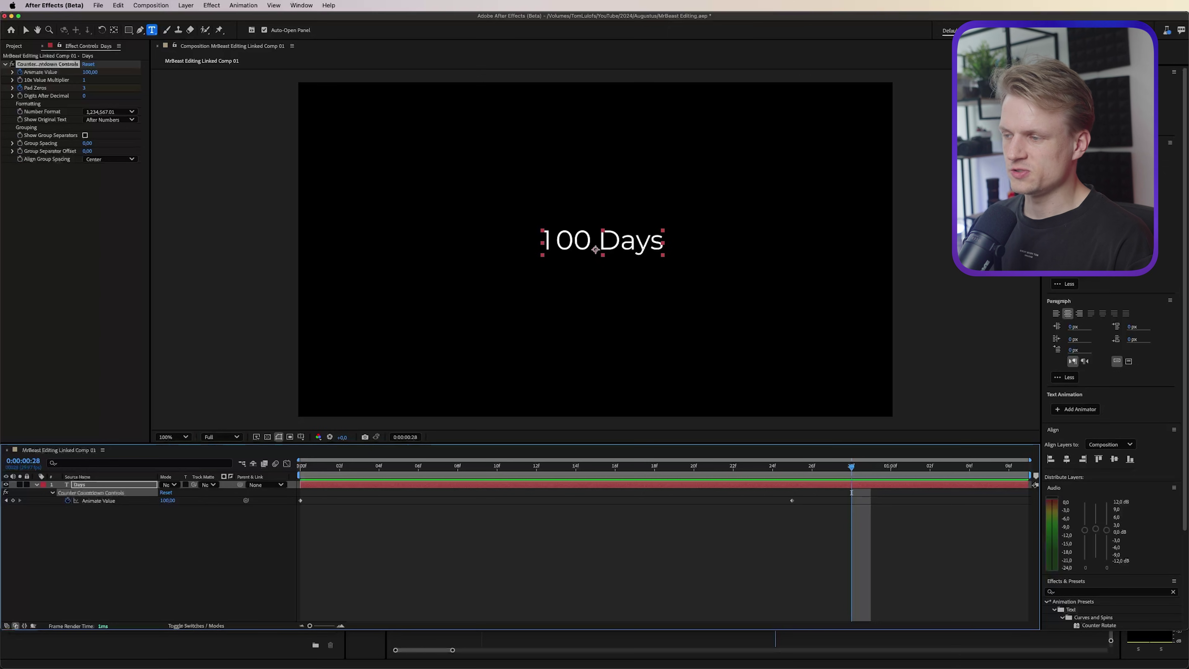
Format the counter text in all caps with the Black font style
{"action": "key", "text": "super+shift+k"}
{"action": "left_click", "coordinate": [1069, 279]}
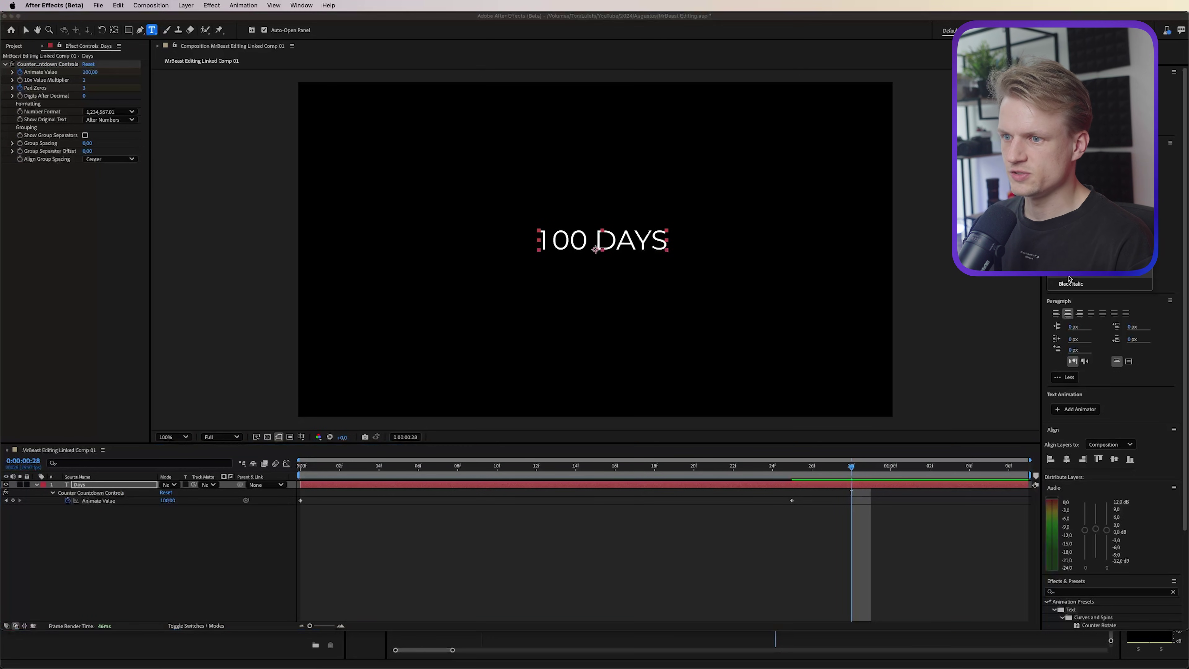
{"action": "left_click", "coordinate": [1069, 278]}
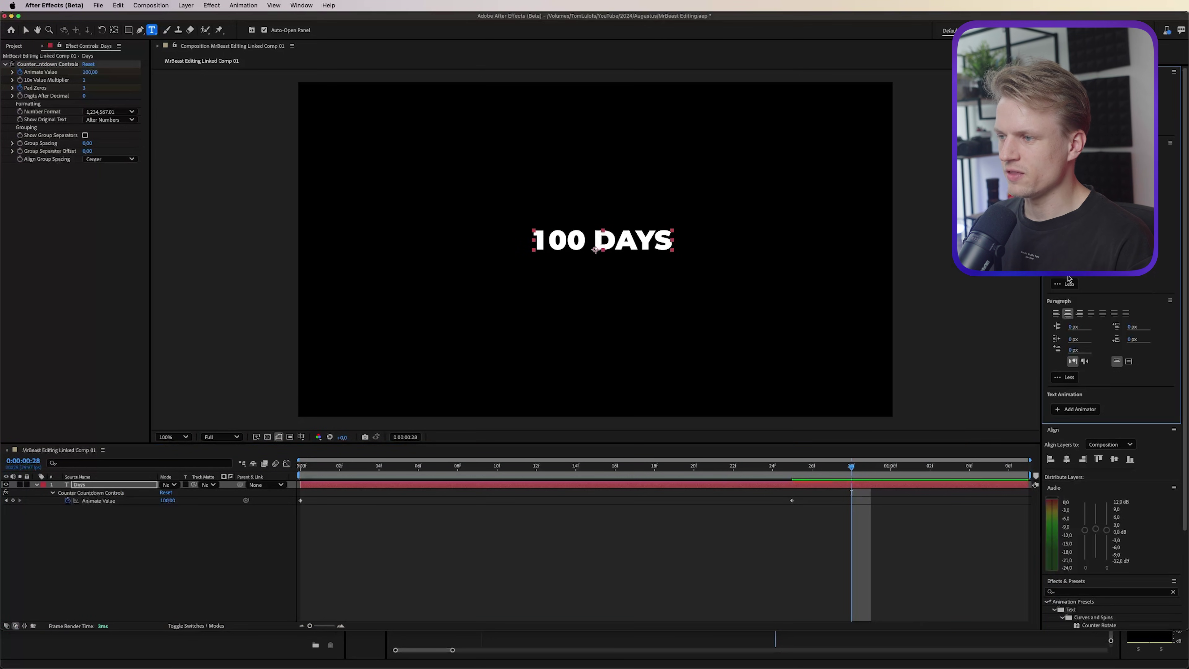
Add a Stroke layer style to the Days text layer
{"action": "left_click", "coordinate": [95, 486]}
{"action": "right_click", "coordinate": [95, 486]}
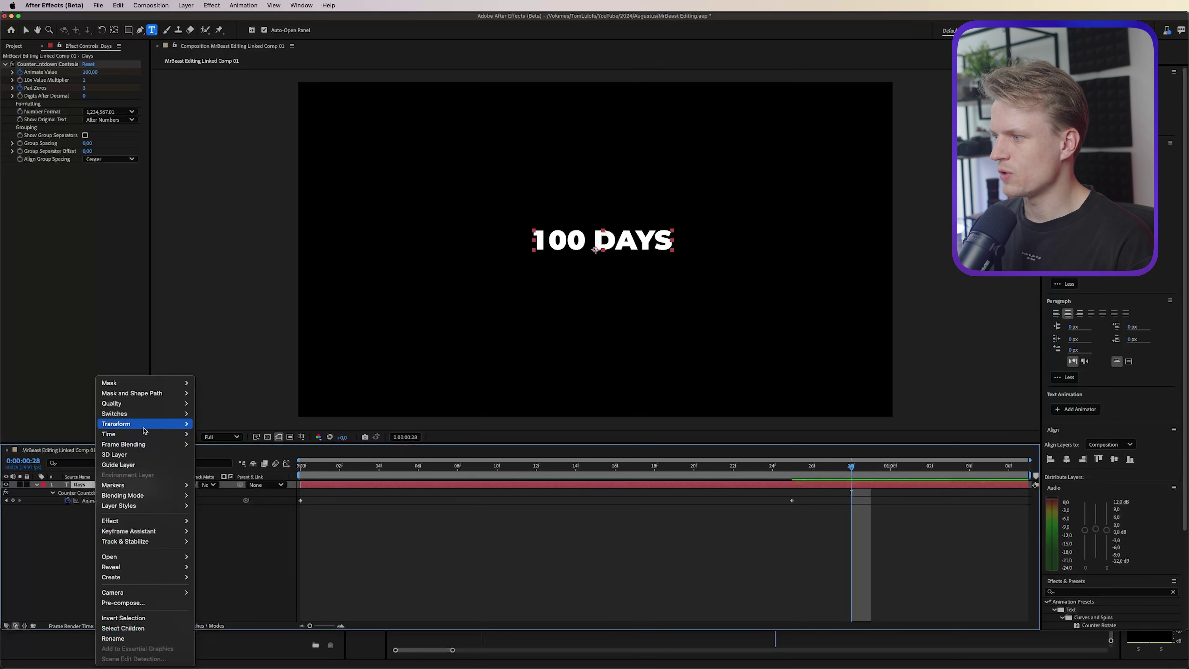
{"action": "mouse_move", "coordinate": [141, 425]}
{"action": "mouse_move", "coordinate": [150, 506]}
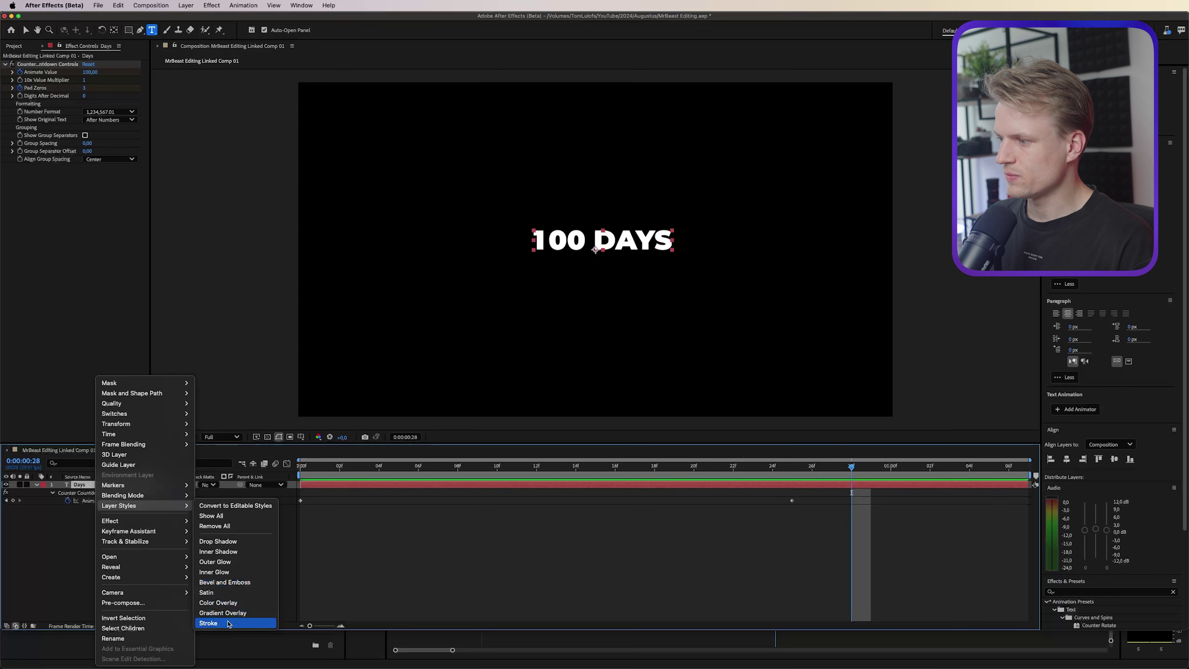
{"action": "left_click", "coordinate": [215, 625]}
Try a Bevel and Emboss layer style on the Days text layer, inspect it at 200% zoom and delete it
{"action": "right_click", "coordinate": [127, 485]}
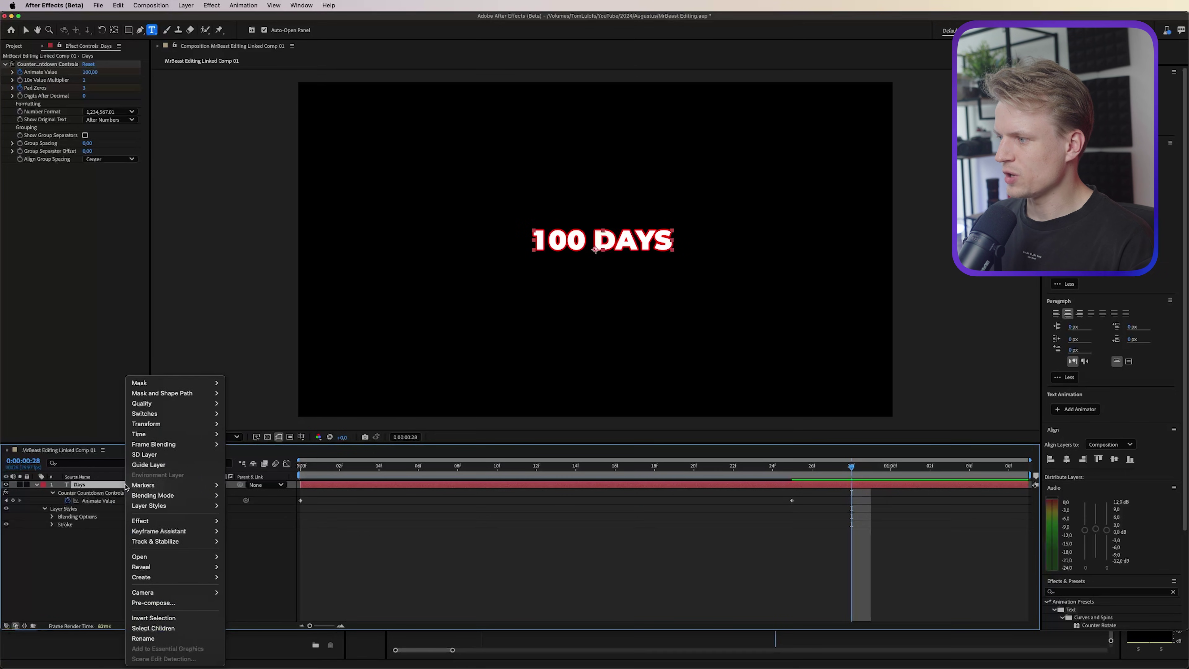
{"action": "mouse_move", "coordinate": [187, 506]}
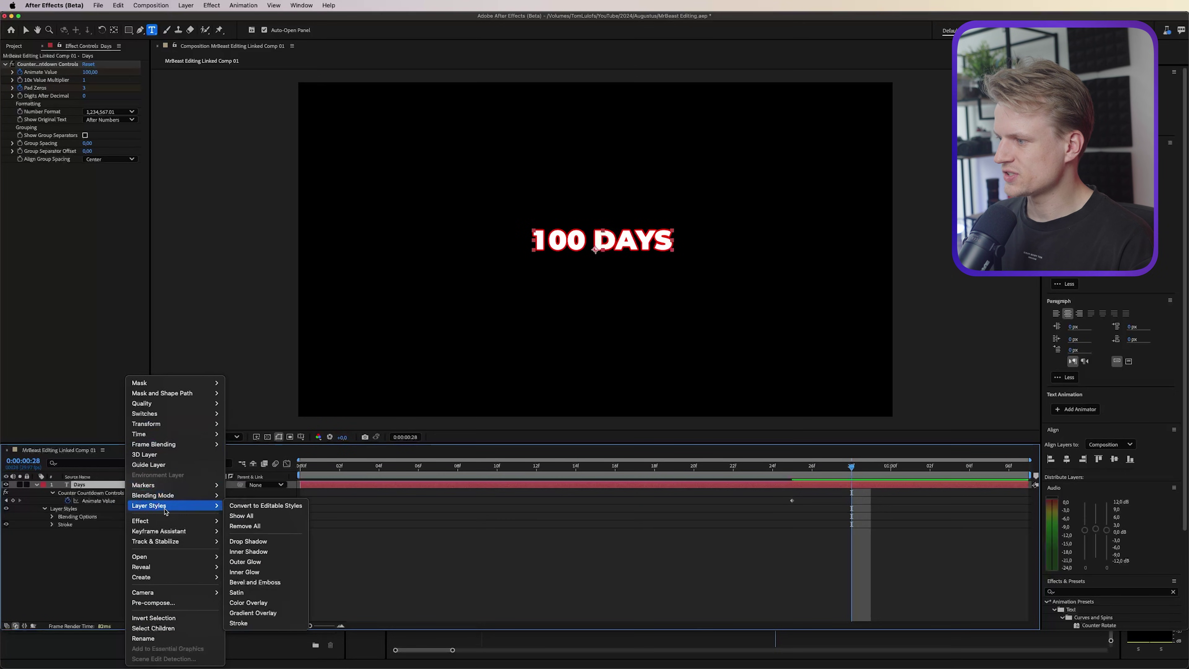
{"action": "left_click", "coordinate": [266, 582]}
{"action": "key", "text": "period"}
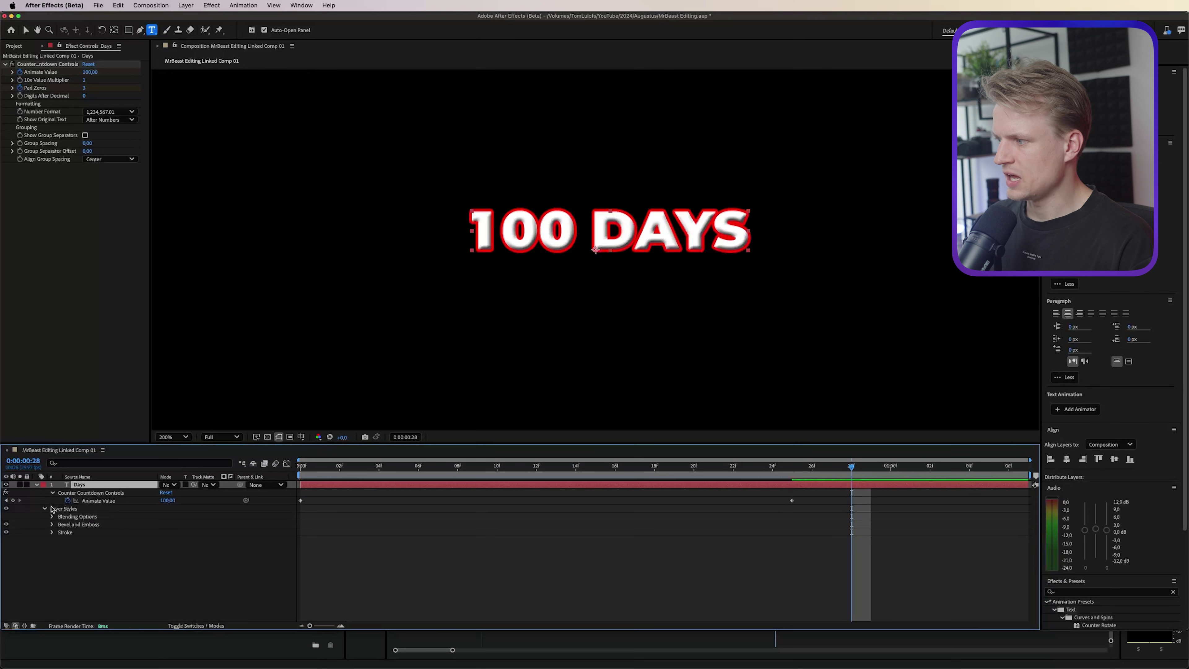
{"action": "left_click", "coordinate": [89, 524]}
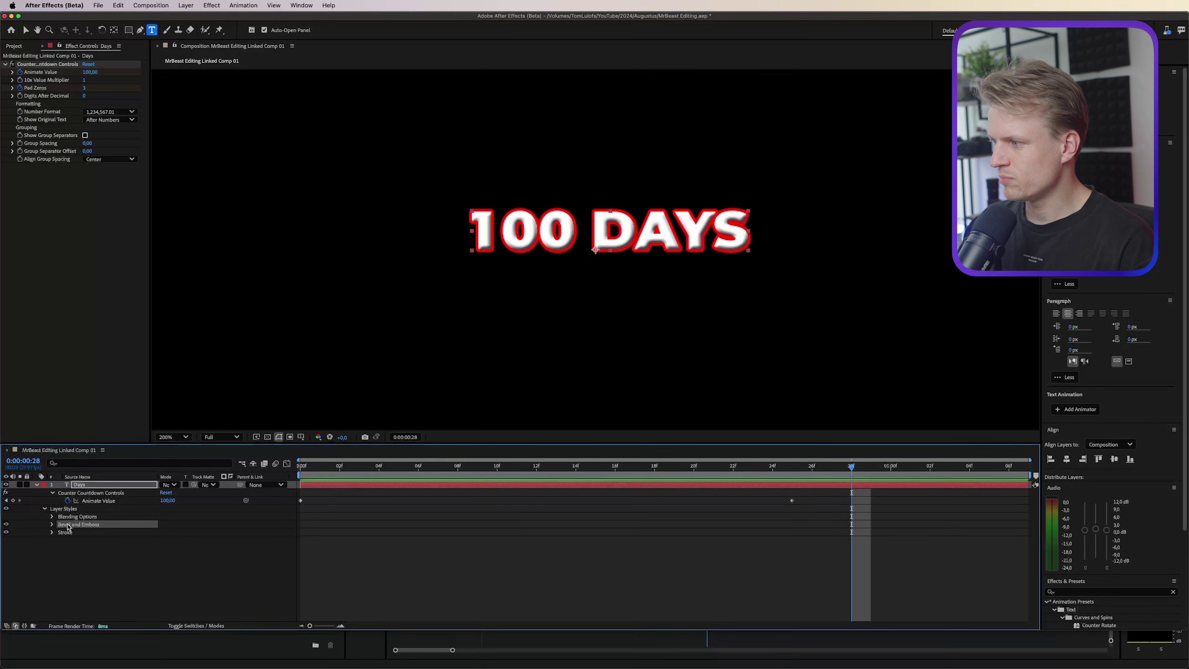
{"action": "key", "text": "Delete"}
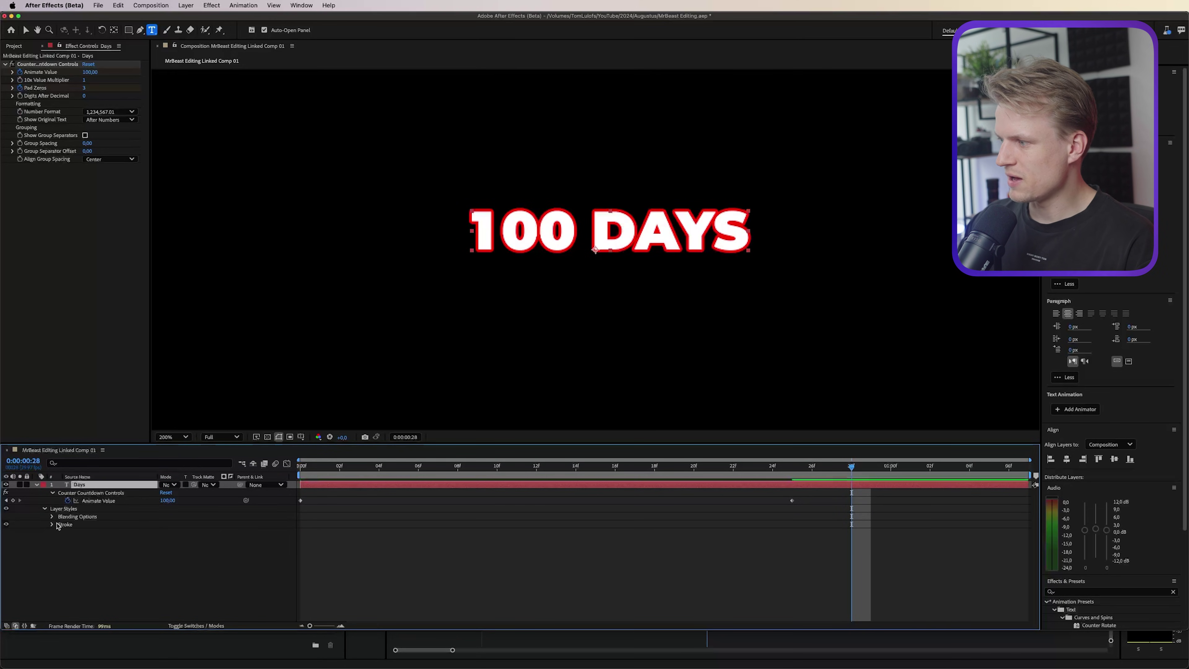
Restore the deleted Bevel and Emboss layer style on the Days layer and set its style to Outer Bevel
{"action": "left_click", "coordinate": [52, 524]}
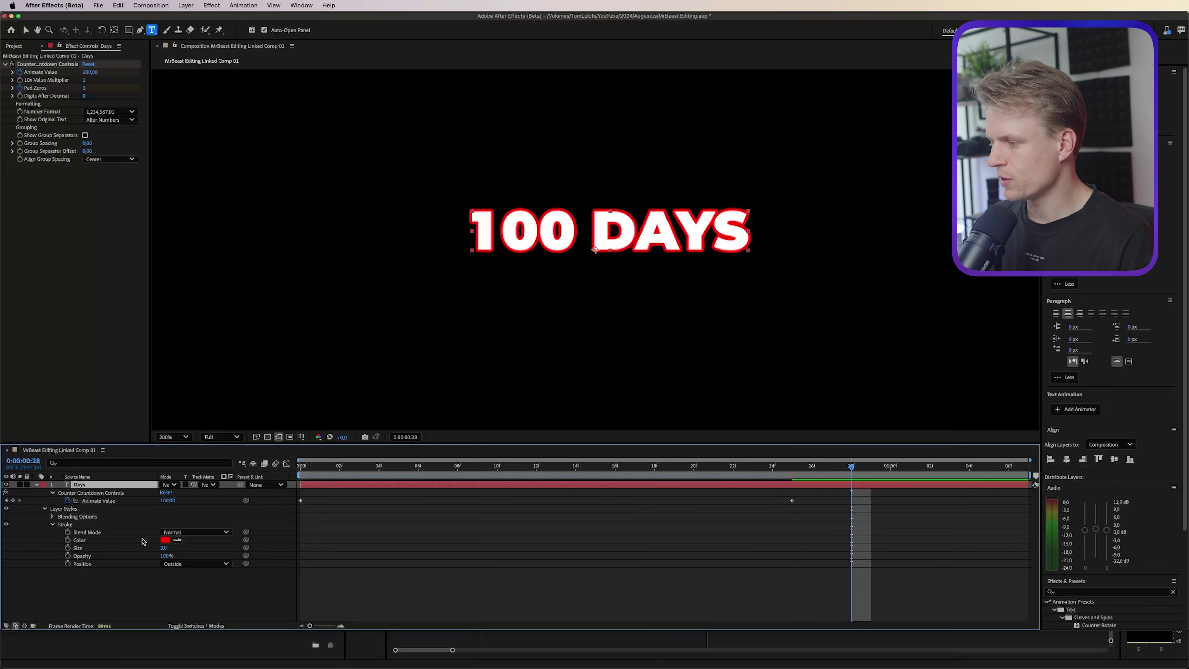
{"action": "left_click", "coordinate": [90, 544]}
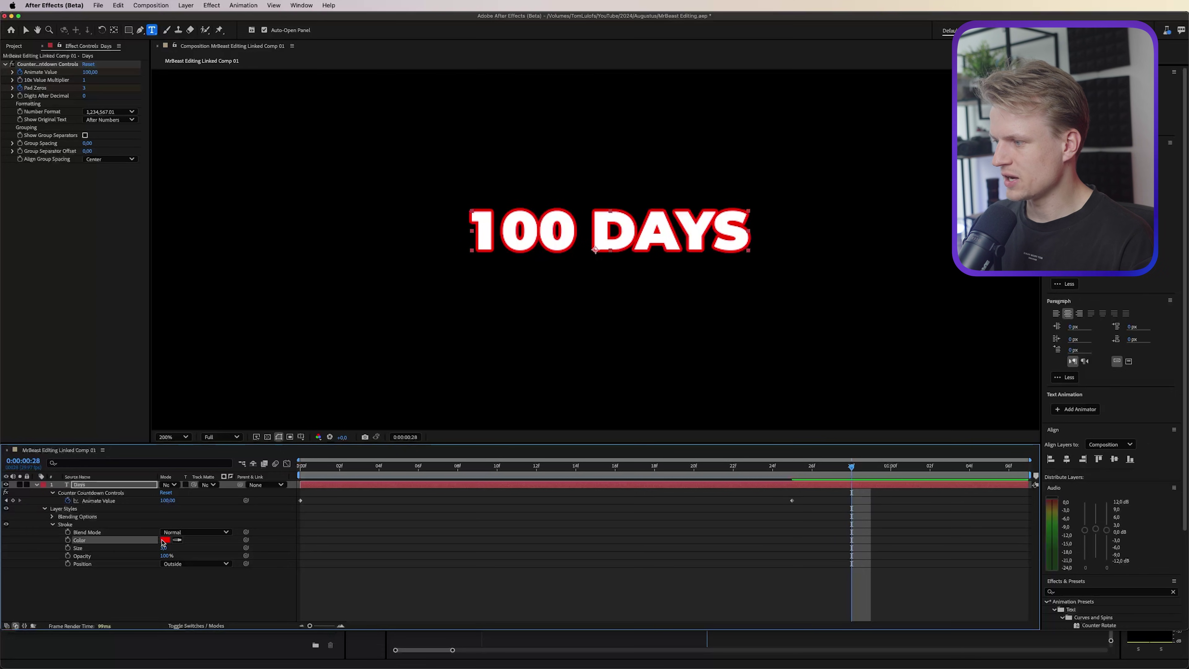
{"action": "key", "text": "super+z"}
{"action": "left_click", "coordinate": [52, 525]}
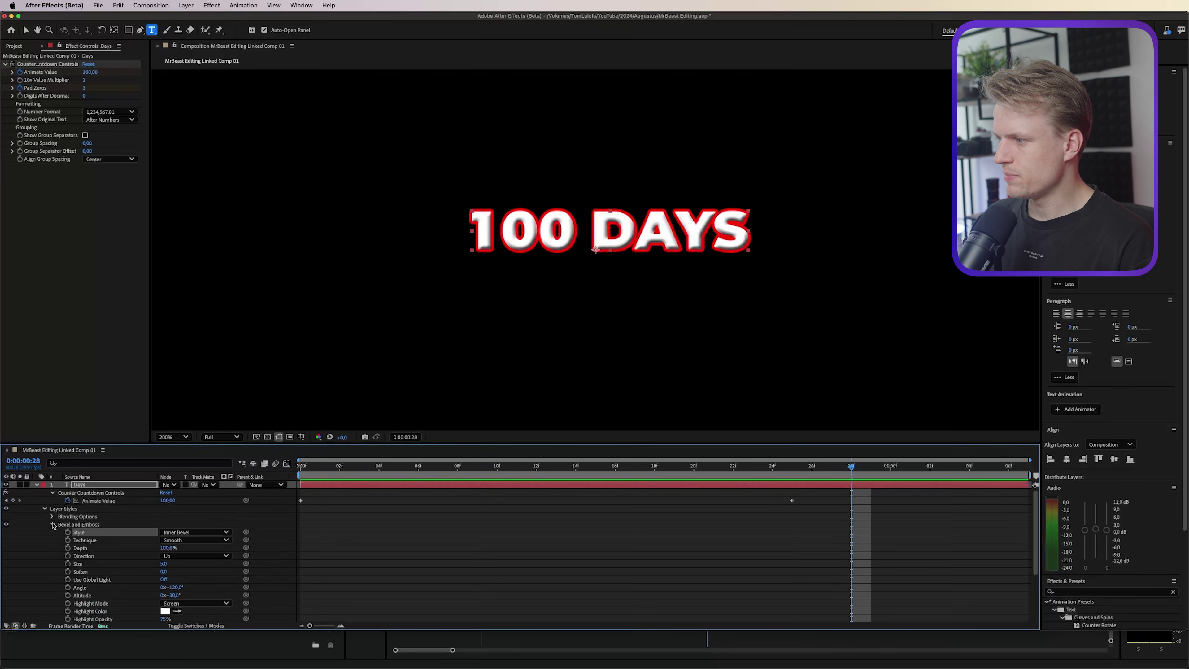
{"action": "left_click", "coordinate": [178, 531]}
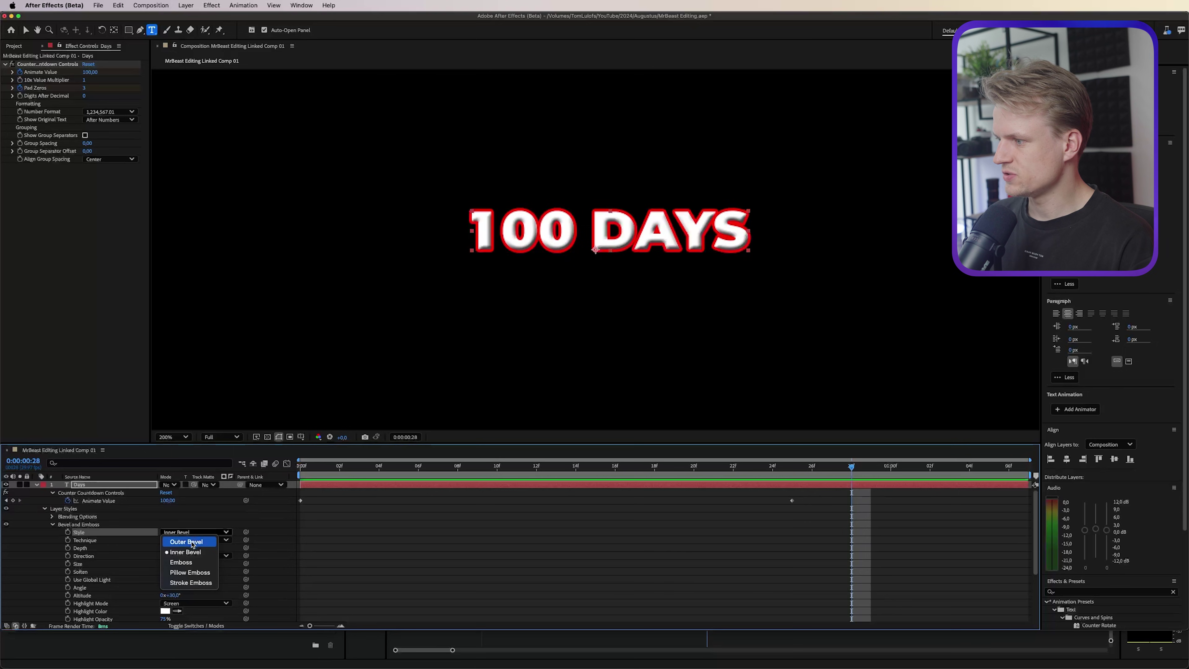
{"action": "left_click", "coordinate": [190, 542]}
{"action": "key", "text": "period"}
{"action": "key", "text": "period"}
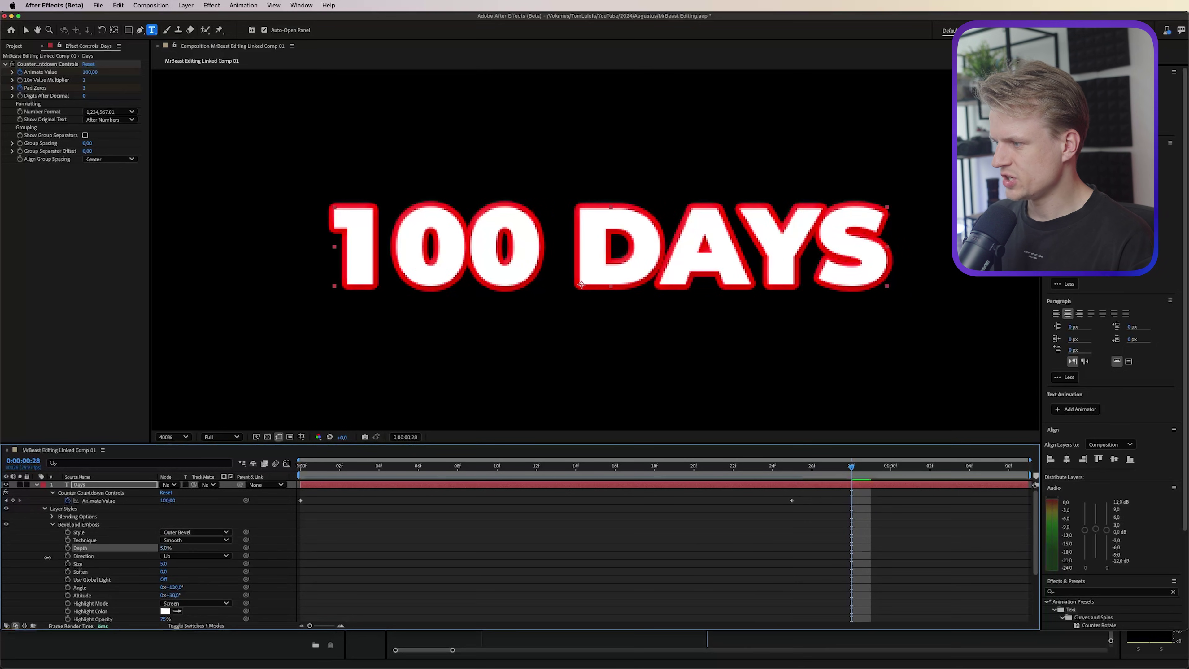
{"action": "scroll", "coordinate": [141, 524], "scroll_direction": "down", "scroll_amount": 5}
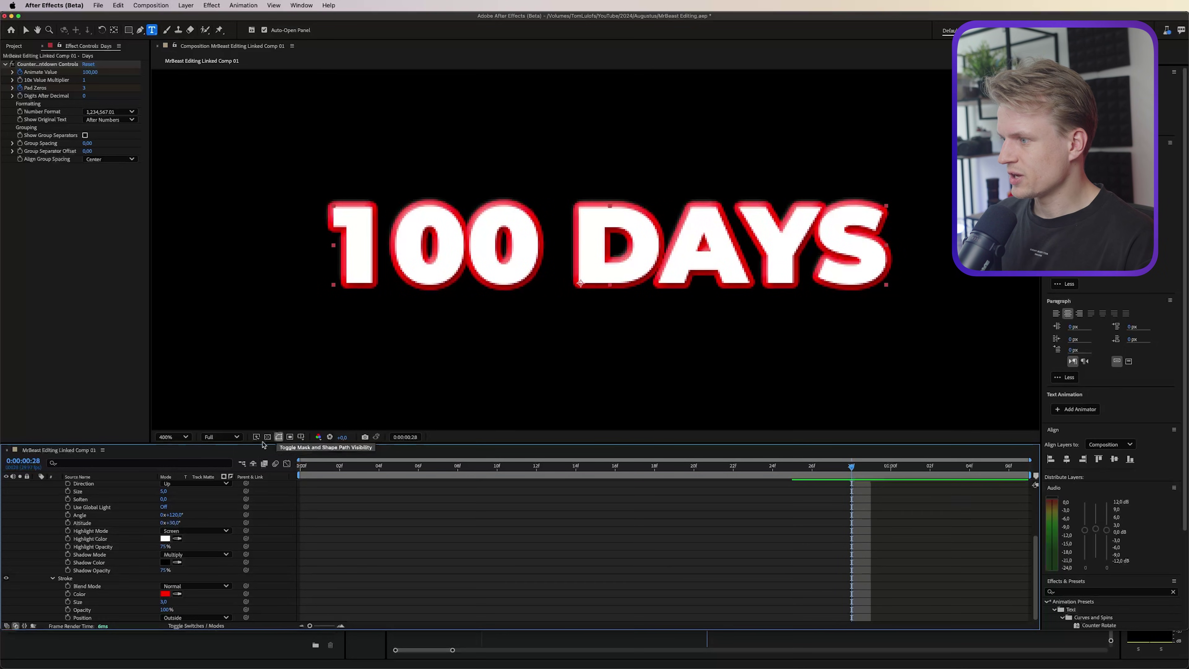
Show the transparency grid and set the color of the text's Stroke layer style to black
{"action": "left_click", "coordinate": [267, 438]}
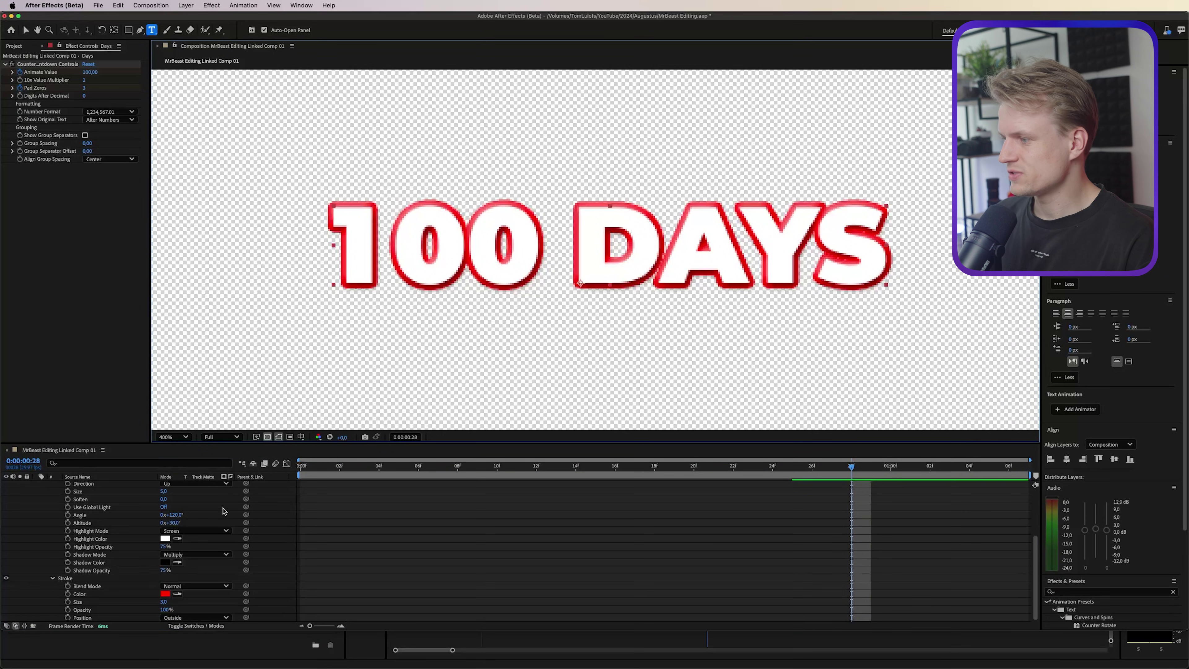
{"action": "left_click", "coordinate": [165, 593]}
{"action": "mouse_move", "coordinate": [552, 381]}
{"action": "left_mouse_down"}
{"action": "mouse_move", "coordinate": [521, 428]}
{"action": "mouse_move", "coordinate": [487, 426]}
{"action": "left_mouse_up"}
{"action": "left_click", "coordinate": [719, 320]}
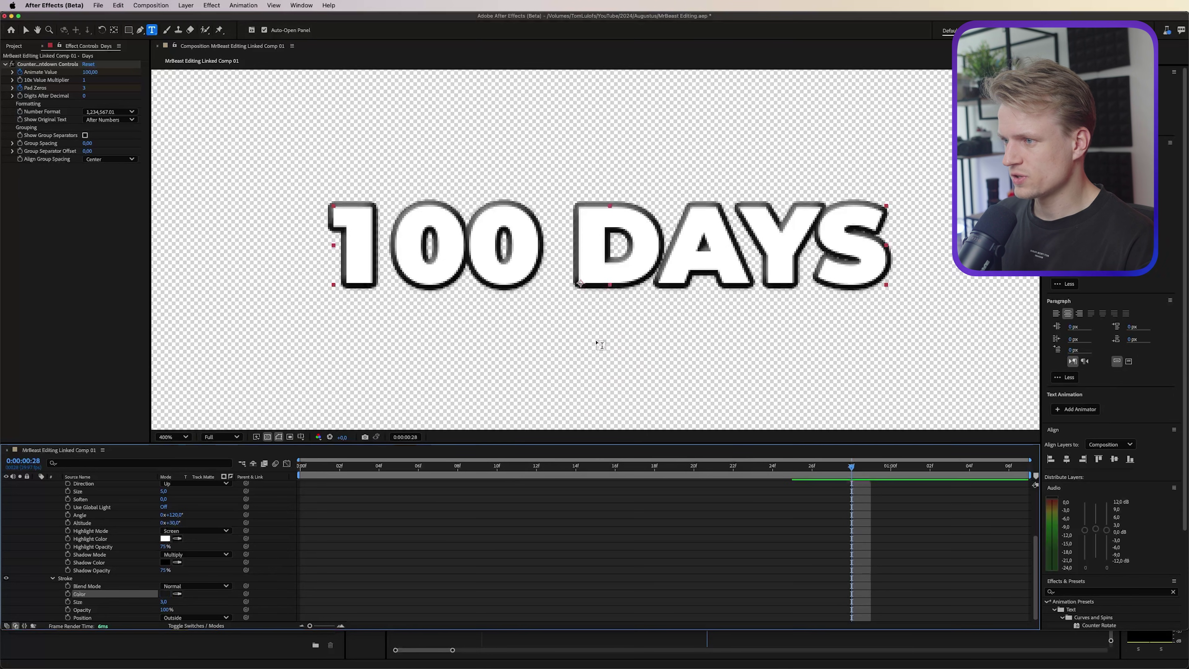
Increase the font size of the counter text to nearly double
{"action": "key", "text": "comma"}
{"action": "left_click_drag", "start_coordinate": [1069, 184], "coordinate": [1110, 184]}
{"action": "key", "text": "comma"}
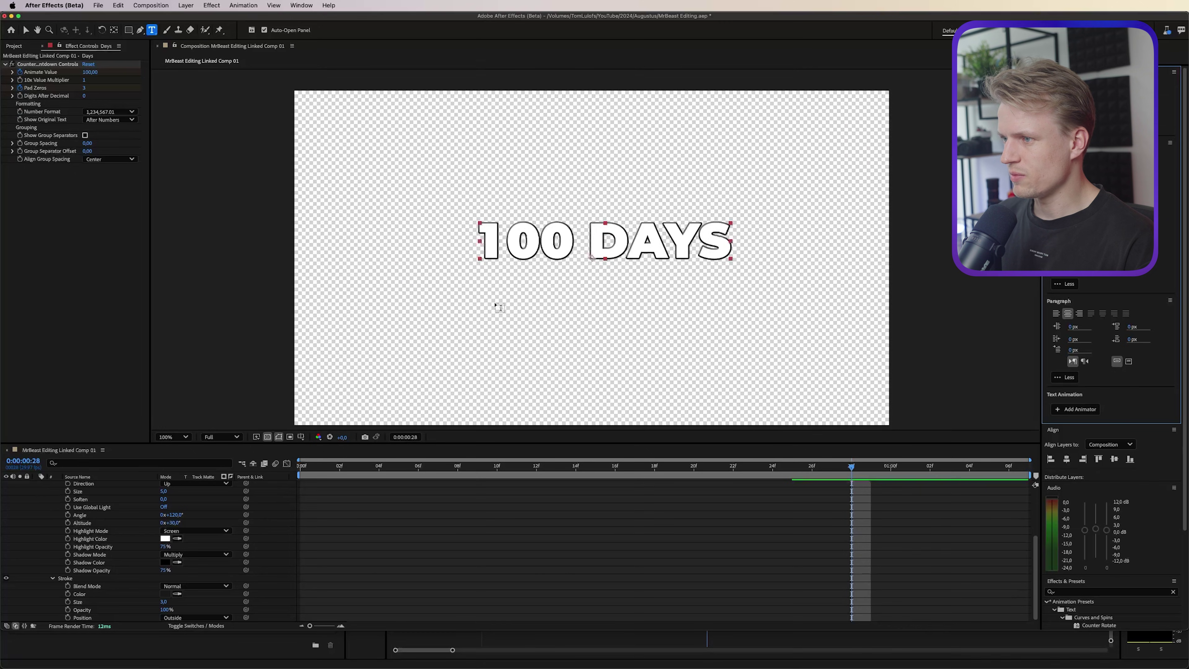
{"action": "key", "text": "period"}
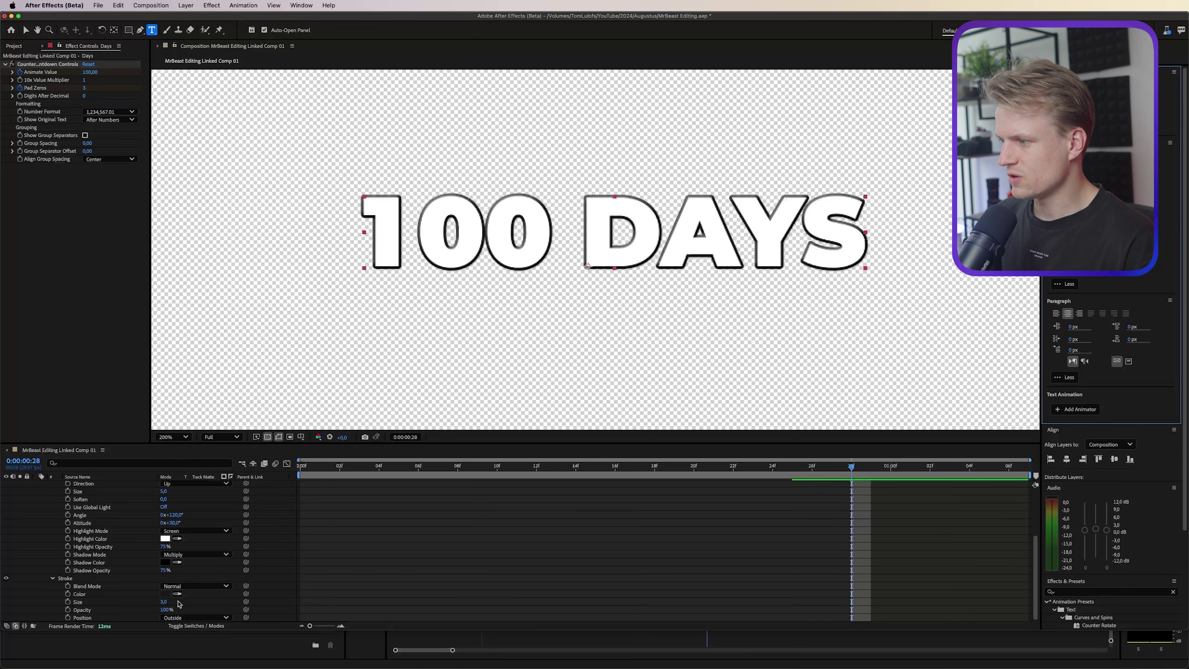
Set the Size of the text's Stroke layer style to 4.2
{"action": "left_click_drag", "start_coordinate": [163, 602], "coordinate": [169, 602]}
{"action": "key", "text": "period"}
{"action": "key", "text": "comma"}
{"action": "key", "text": "period"}
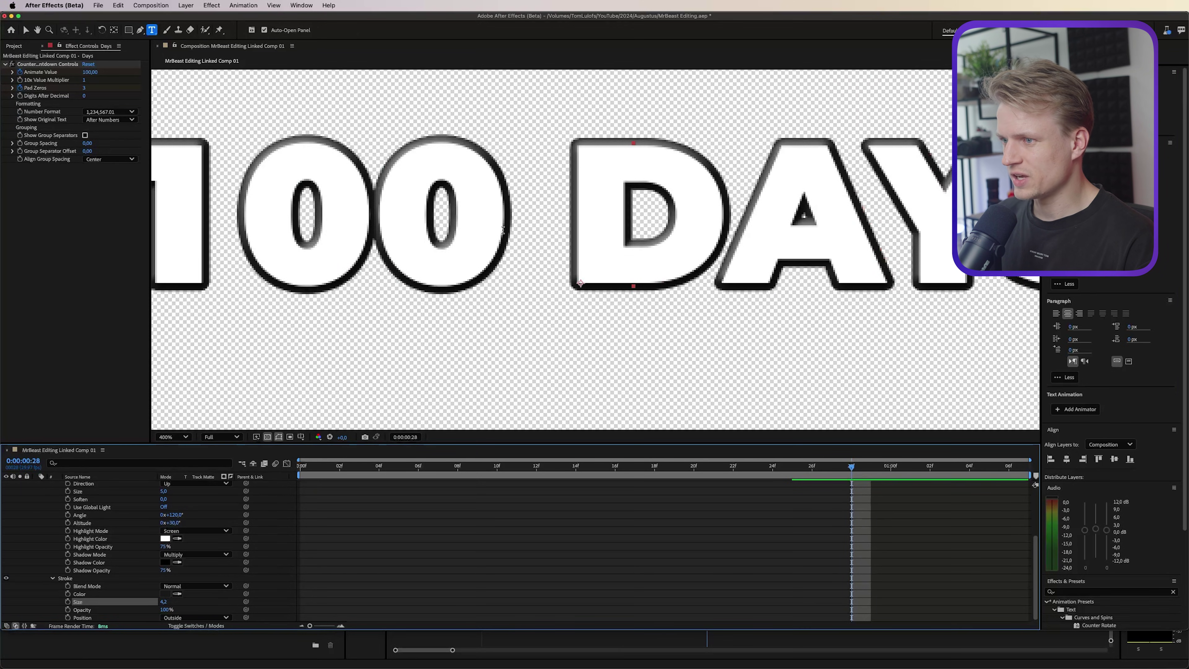
Move the counter text down to the lower middle of the composition
{"action": "key", "text": "comma"}
{"action": "key", "text": "comma"}
{"action": "key", "text": "v"}
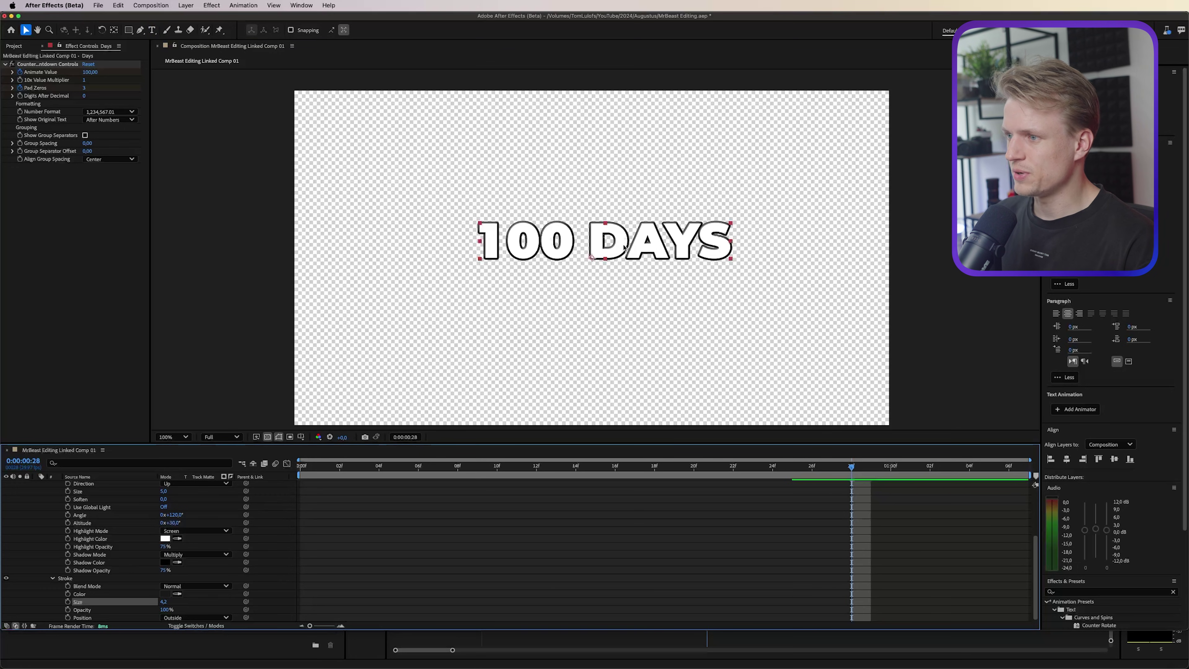
{"action": "left_click_drag", "start_coordinate": [624, 248], "coordinate": [605, 370]}
Search the effects for glow and try the Stylize Glow effect on the counter text
{"action": "scroll", "coordinate": [1075, 514], "scroll_direction": "down", "scroll_amount": 3}
{"action": "left_click_drag", "start_coordinate": [1076, 529], "coordinate": [1014, 528]}
{"action": "type", "text": "g"}
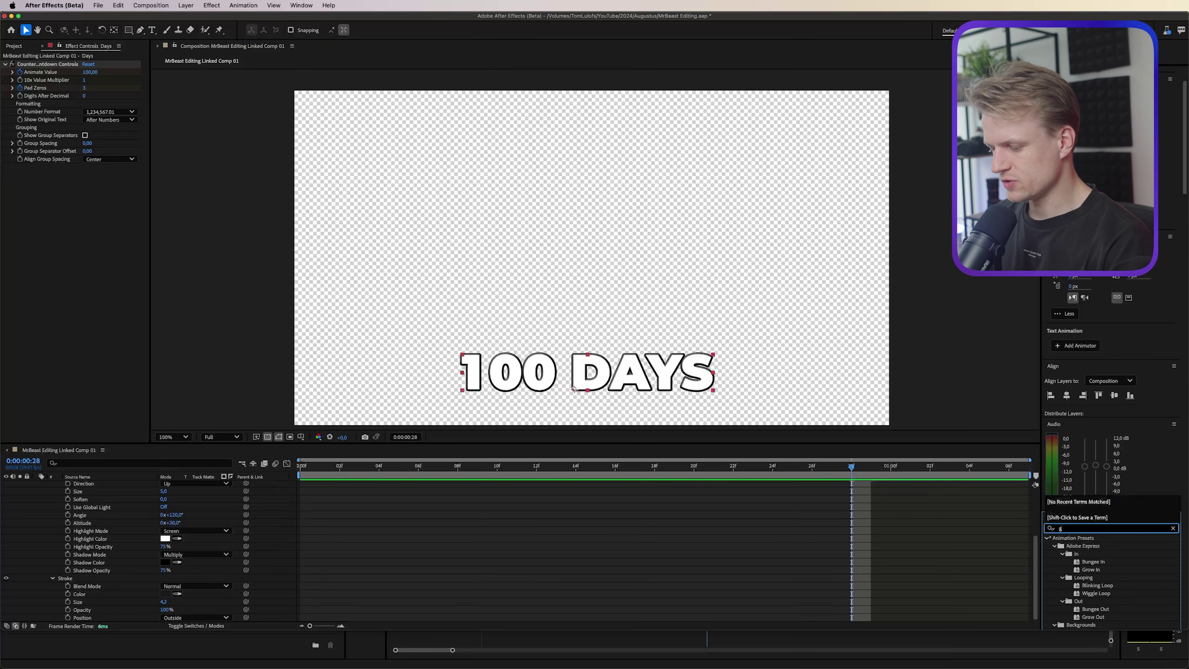
{"action": "type", "text": "low"}
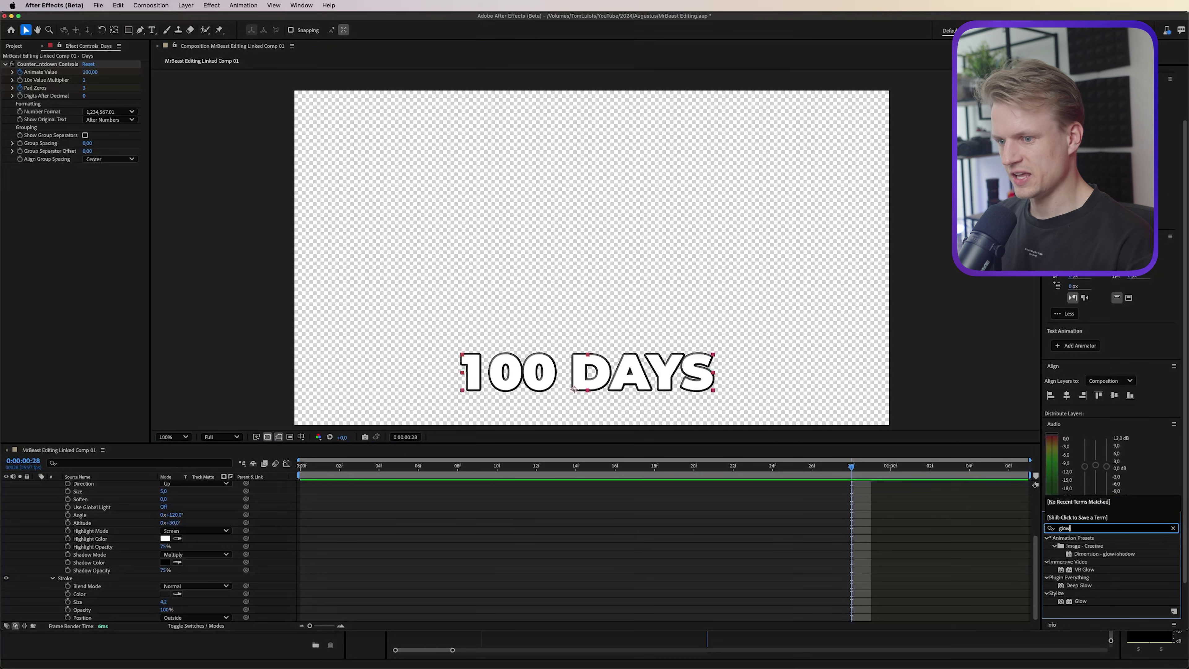
{"action": "double_click", "coordinate": [1079, 601]}
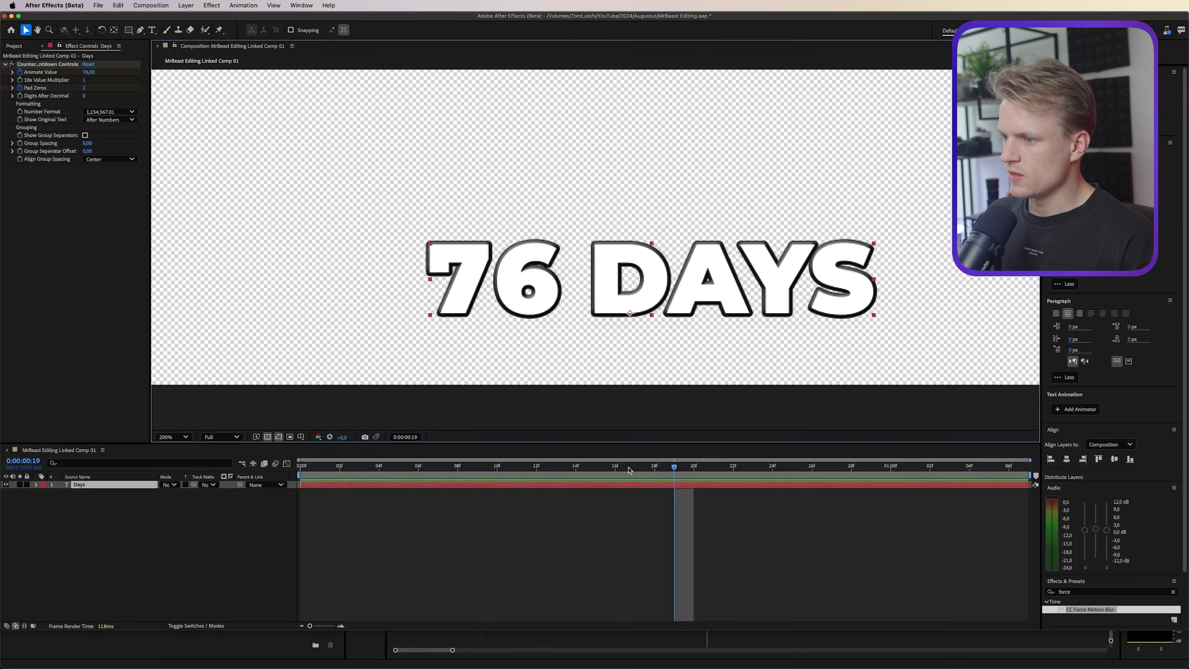
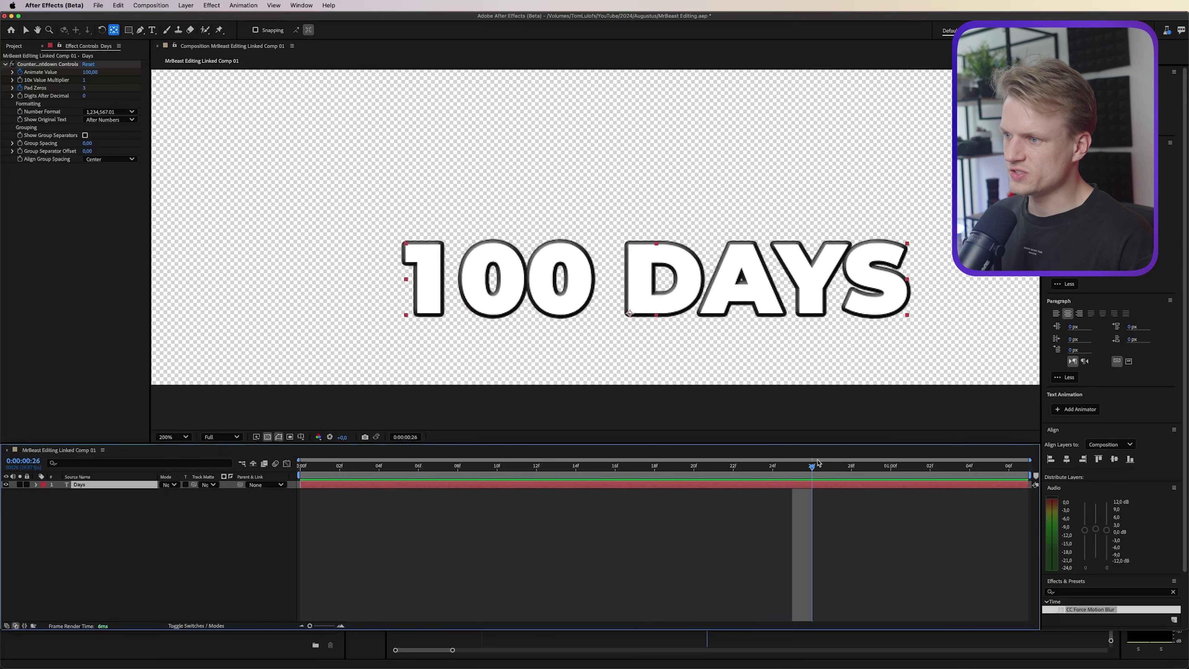
Hide the transparency grid and center the anchor point on the 100 DAYS text
{"action": "left_click", "coordinate": [267, 436]}
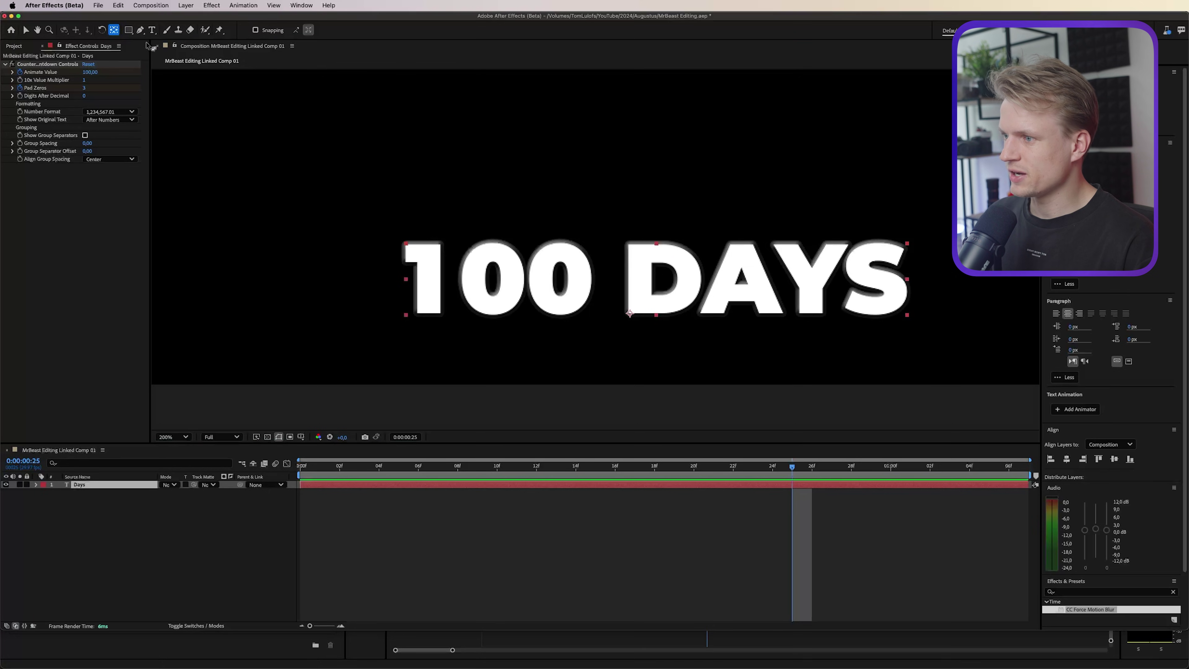
{"action": "left_click", "coordinate": [629, 314]}
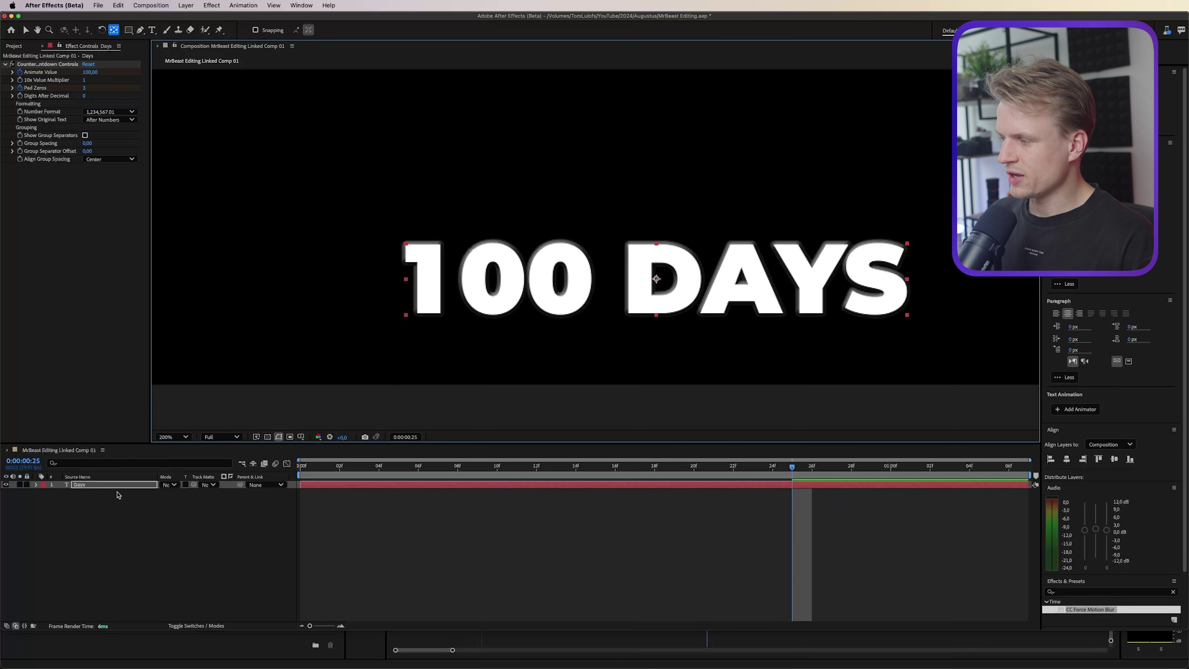
Add a 100% Scale keyframe to the Days layer and place it at 0:00:00:24
{"action": "key", "text": "s"}
{"action": "left_click", "coordinate": [59, 493]}
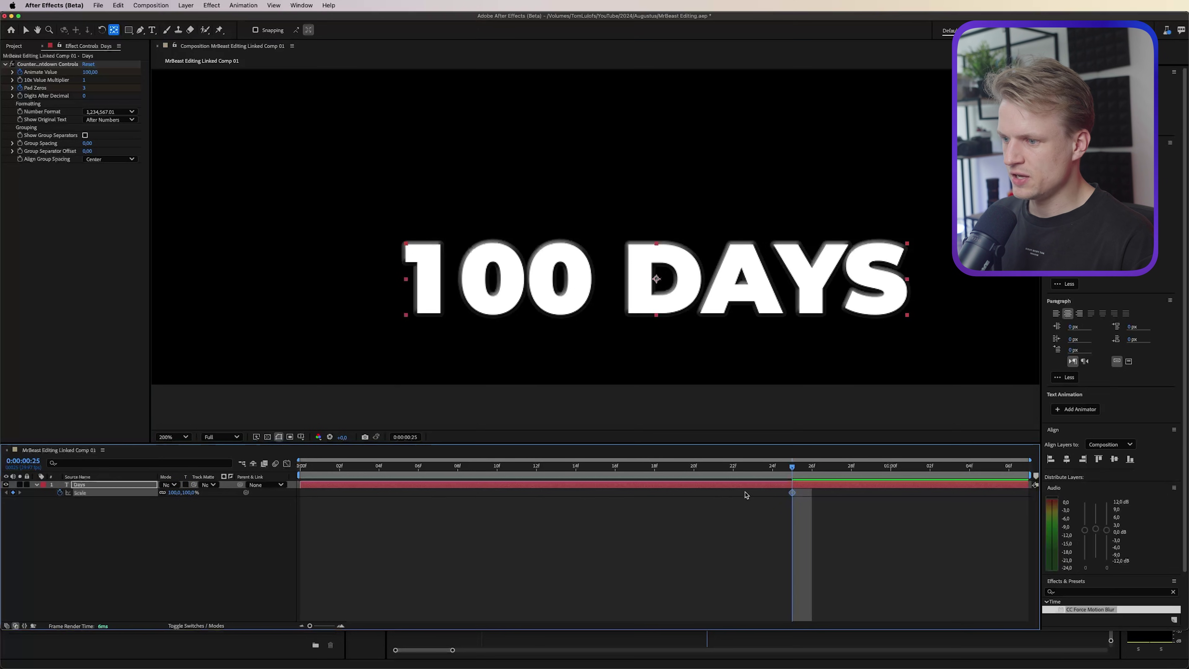
{"action": "left_click_drag", "start_coordinate": [790, 471], "coordinate": [772, 471]}
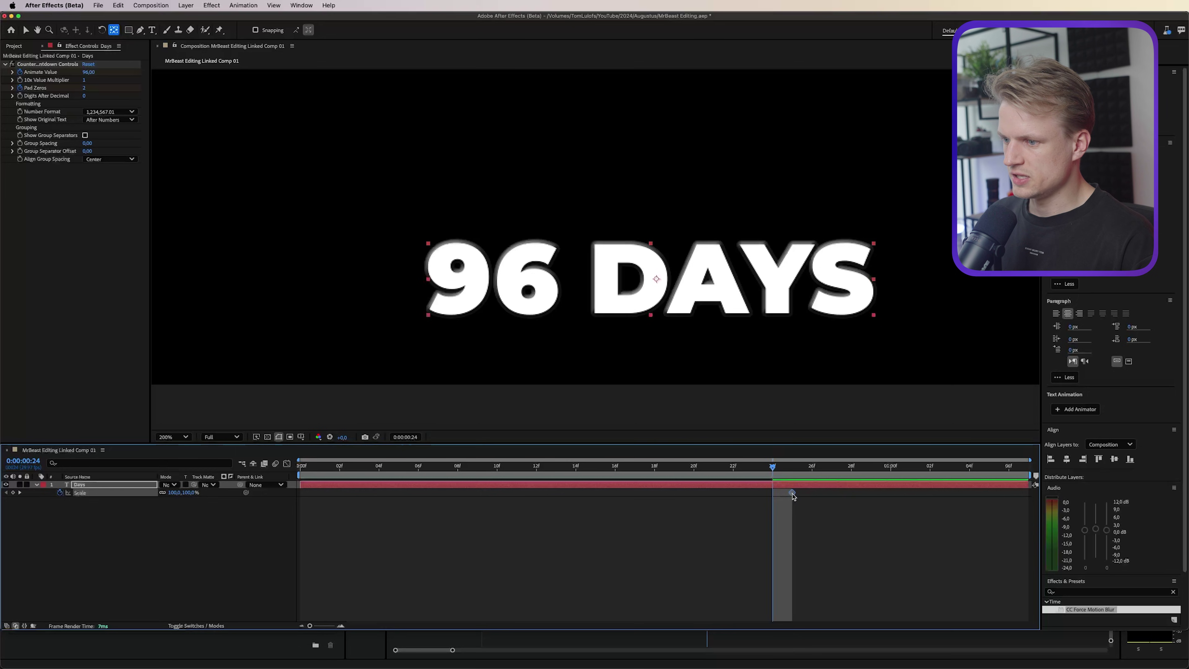
{"action": "left_click_drag", "start_coordinate": [778, 498], "coordinate": [775, 494]}
Keyframe a slightly larger Scale at 0:00:00:27, copy the 100% keyframe to 0:00:01:01, and preview the pop
{"action": "key", "text": "Page_Down"}
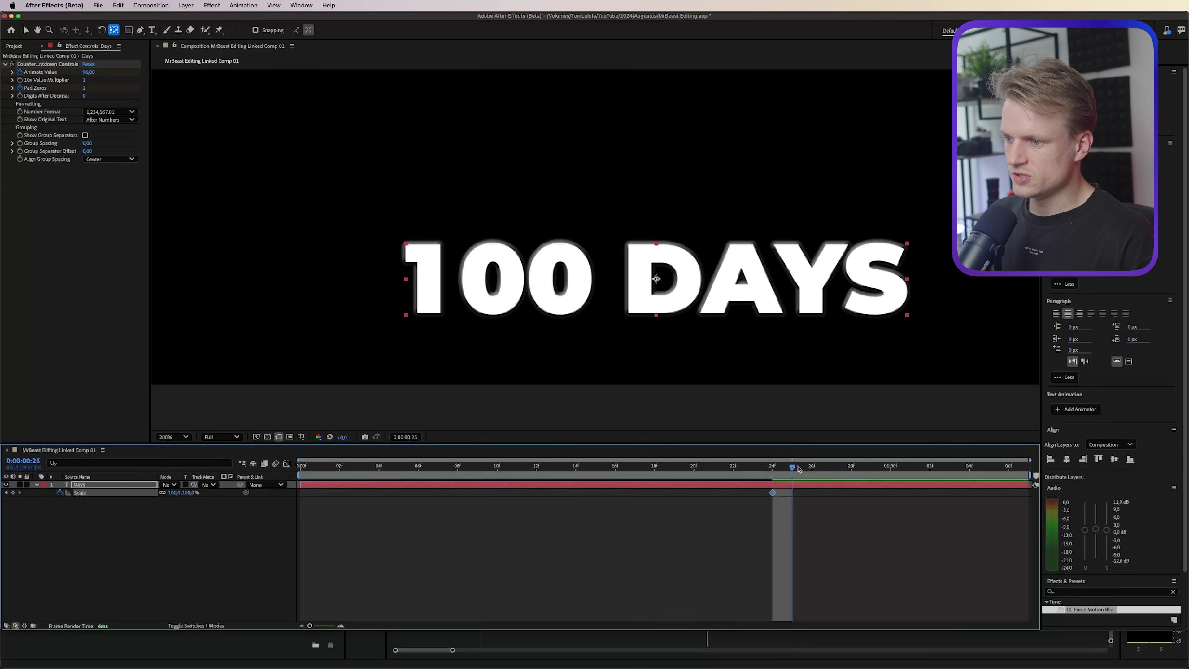
{"action": "left_click_drag", "start_coordinate": [178, 497], "coordinate": [188, 496]}
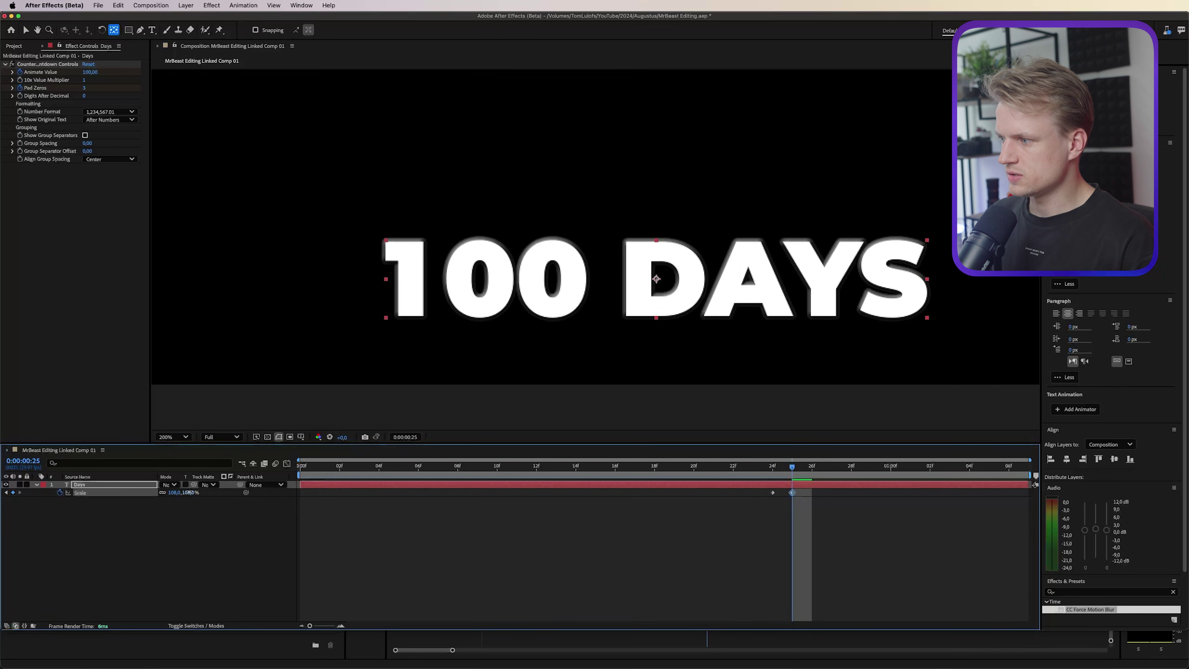
{"action": "left_click_drag", "start_coordinate": [792, 494], "coordinate": [674, 469]}
{"action": "key", "text": "super+c"}
{"action": "key", "text": "super+v"}
{"action": "left_click", "coordinate": [815, 469]}
{"action": "key", "text": "space"}
{"action": "mouse_move", "coordinate": [775, 468]}
{"action": "left_mouse_down"}
{"action": "mouse_move", "coordinate": [831, 469]}
{"action": "mouse_move", "coordinate": [772, 468]}
{"action": "left_mouse_up"}
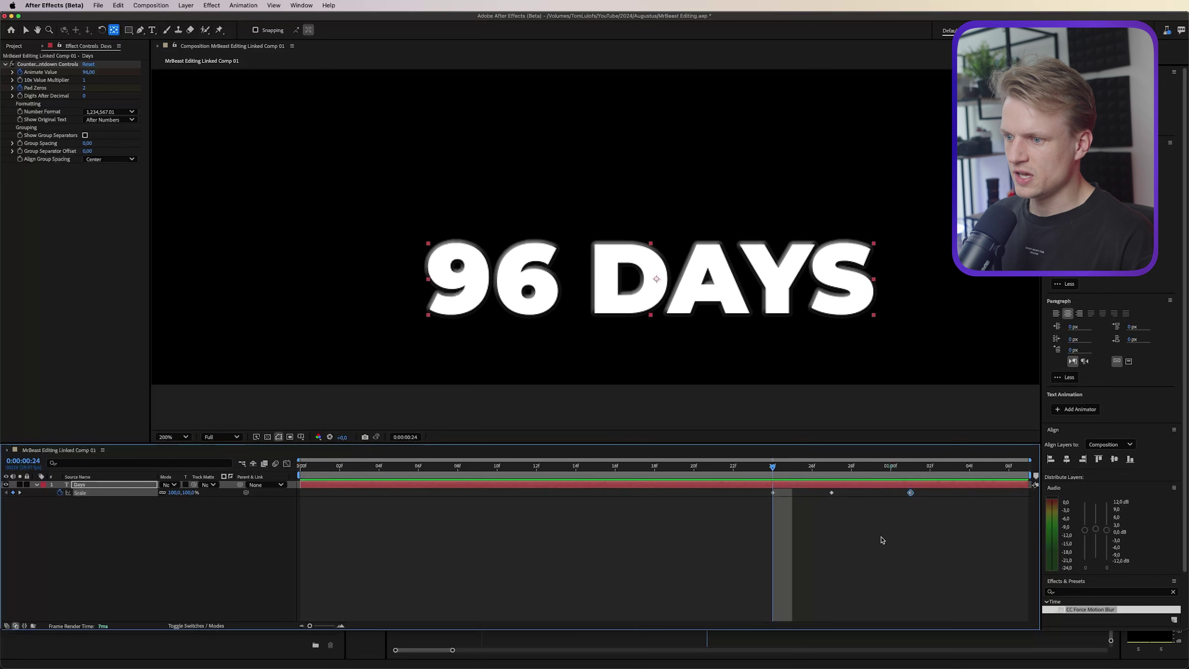
Apply Easy Ease to all three Scale keyframes and preview the counter animation
{"action": "left_click", "coordinate": [884, 538]}
{"action": "left_click_drag", "start_coordinate": [944, 529], "coordinate": [697, 483]}
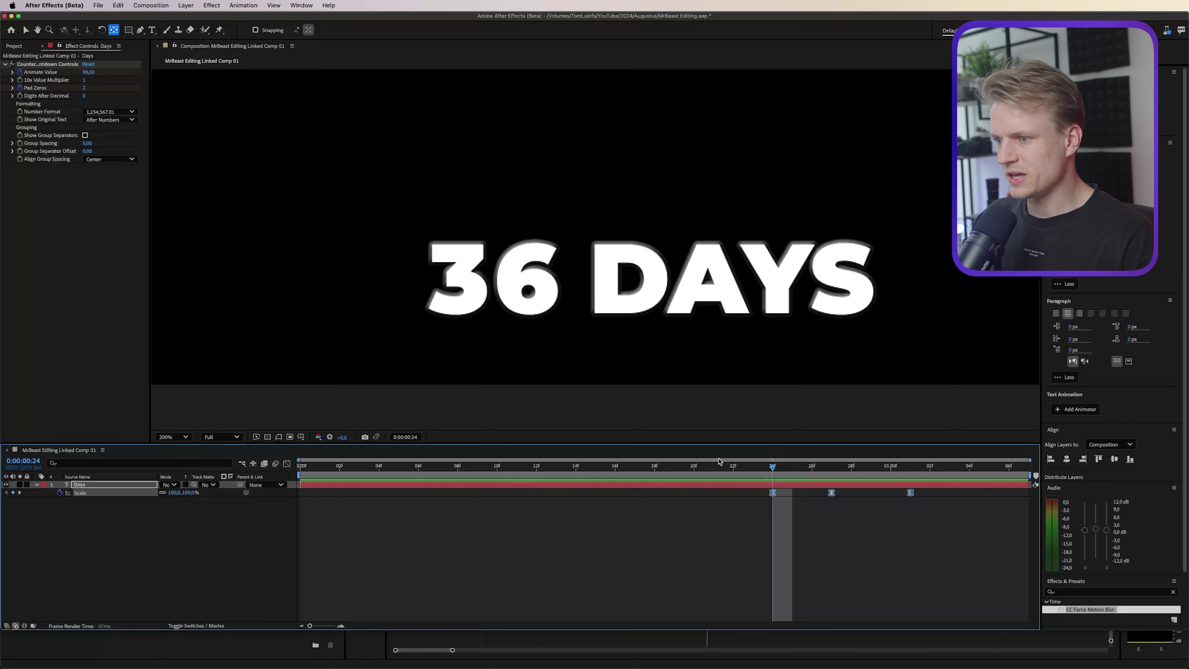
{"action": "left_click_drag", "start_coordinate": [813, 470], "coordinate": [772, 471]}
Add an RGB Fill Color text animator to the Days layer
{"action": "left_click", "coordinate": [36, 485]}
{"action": "left_click", "coordinate": [37, 485]}
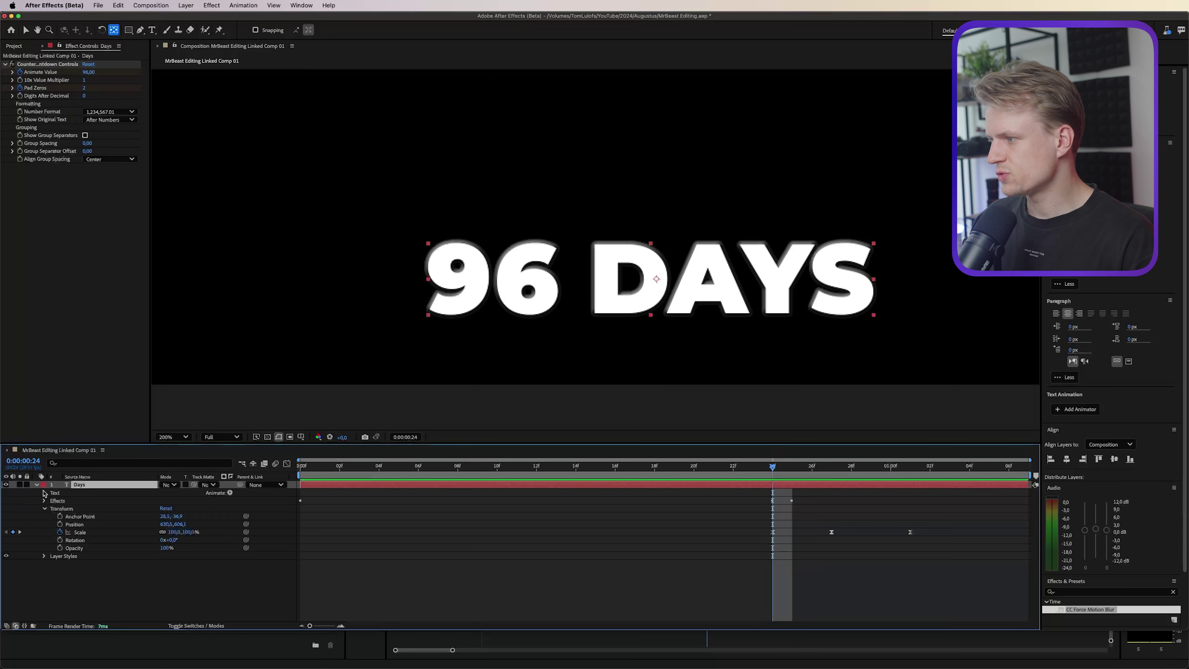
{"action": "left_click", "coordinate": [44, 492]}
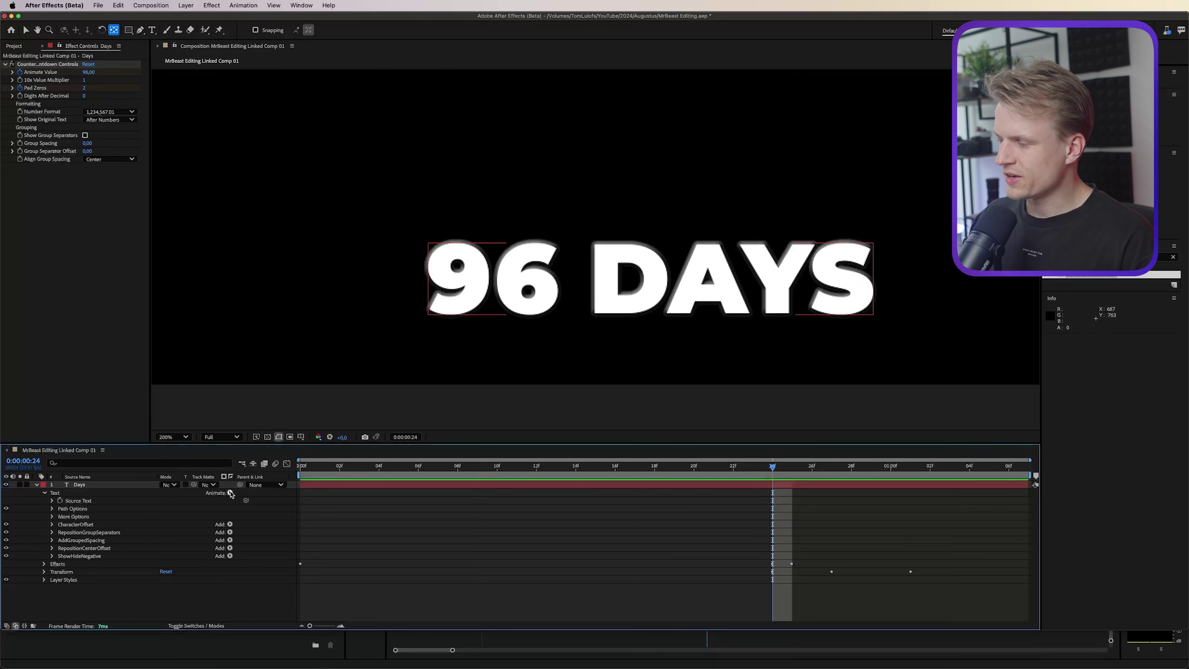
{"action": "left_click", "coordinate": [229, 493]}
{"action": "mouse_move", "coordinate": [319, 562]}
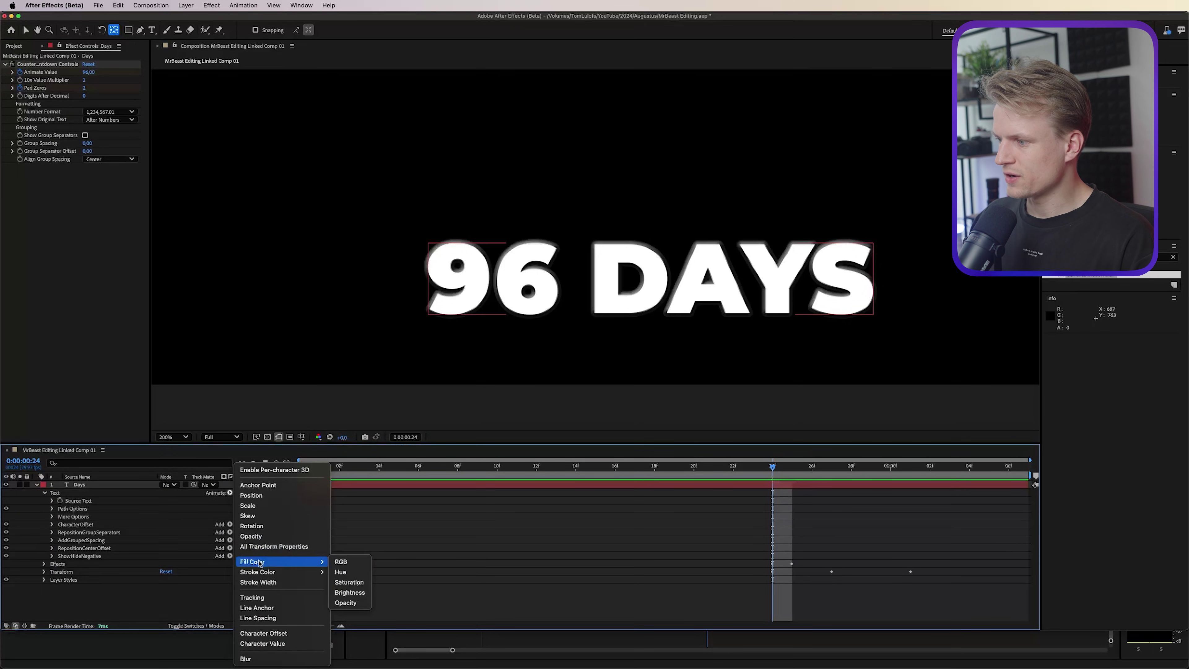
{"action": "left_click", "coordinate": [345, 567]}
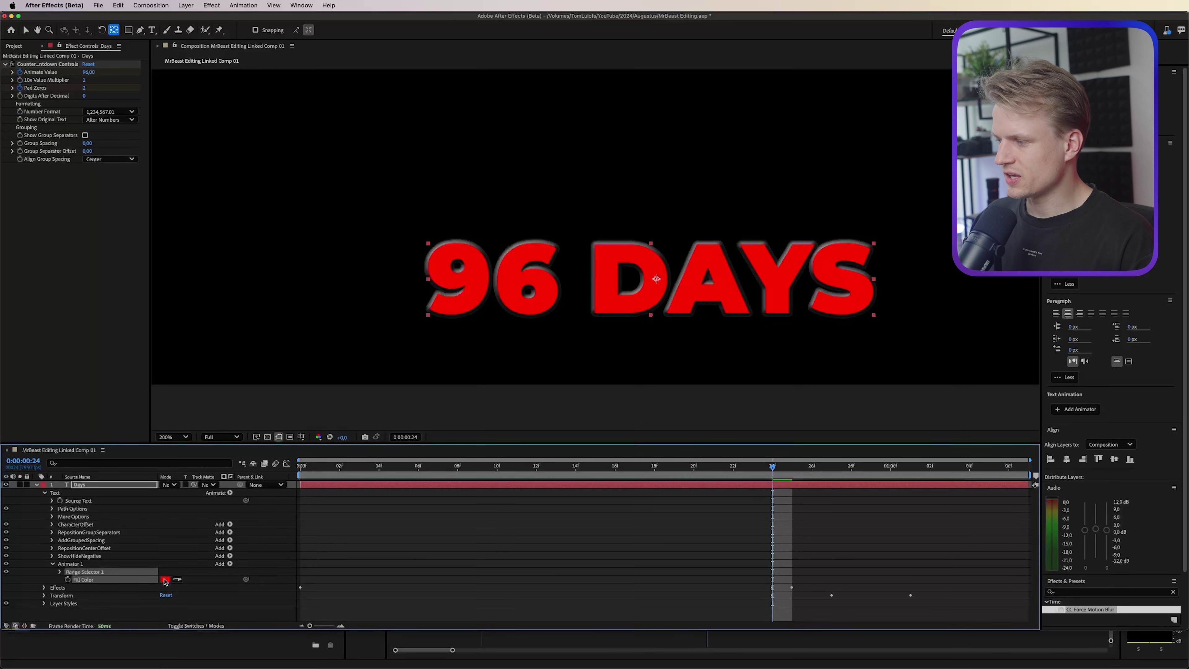
Set the animator's Fill Color to FFFFFF and keyframe it at 0:00:00:24
{"action": "left_click", "coordinate": [165, 581]}
{"action": "type", "text": "FFFFFF"}
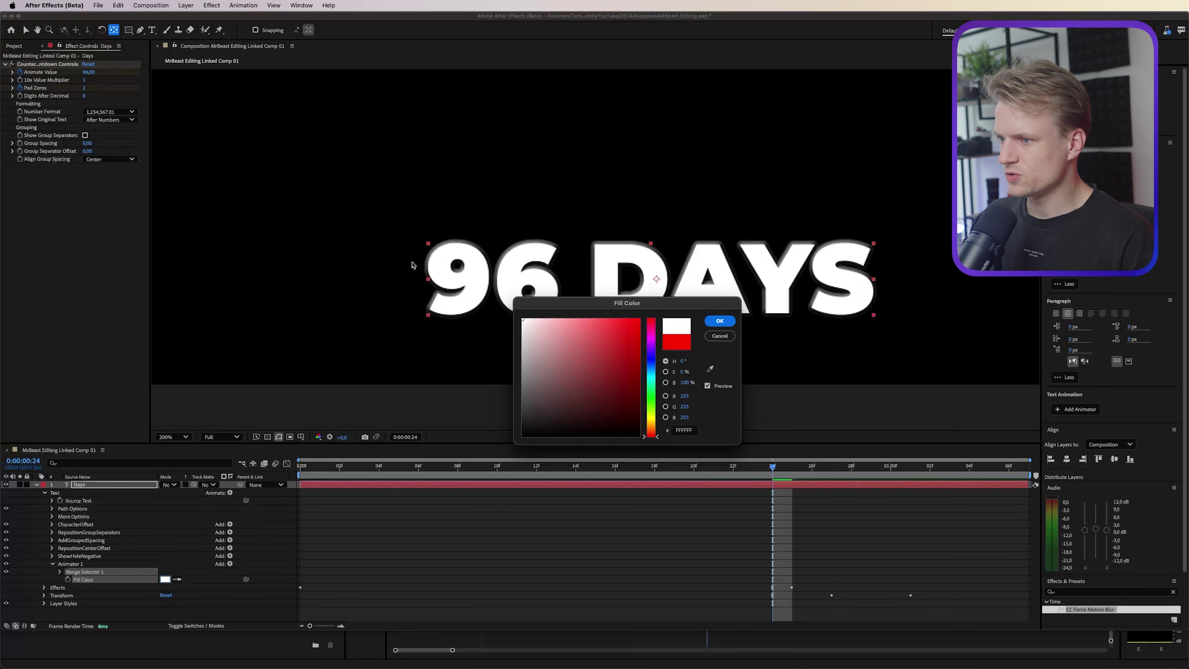
{"action": "left_click", "coordinate": [707, 320]}
{"action": "left_click", "coordinate": [67, 579]}
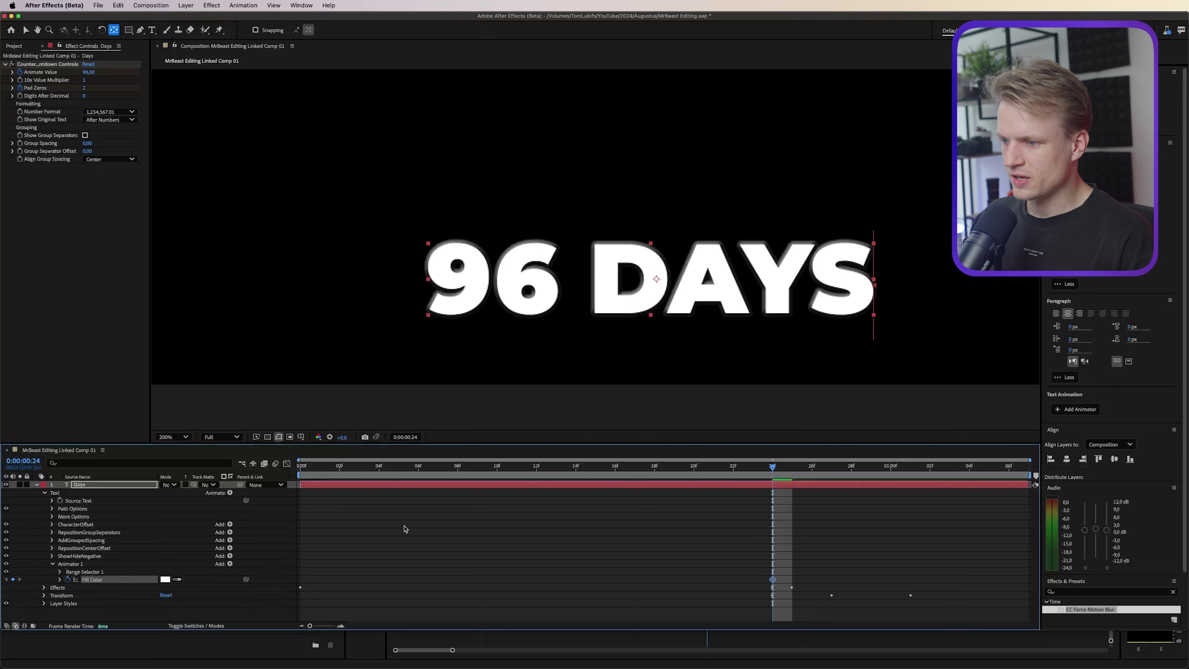
Keyframe the Fill Color to red E31818 at 0:00:00:26
{"action": "left_click_drag", "start_coordinate": [775, 469], "coordinate": [812, 467]}
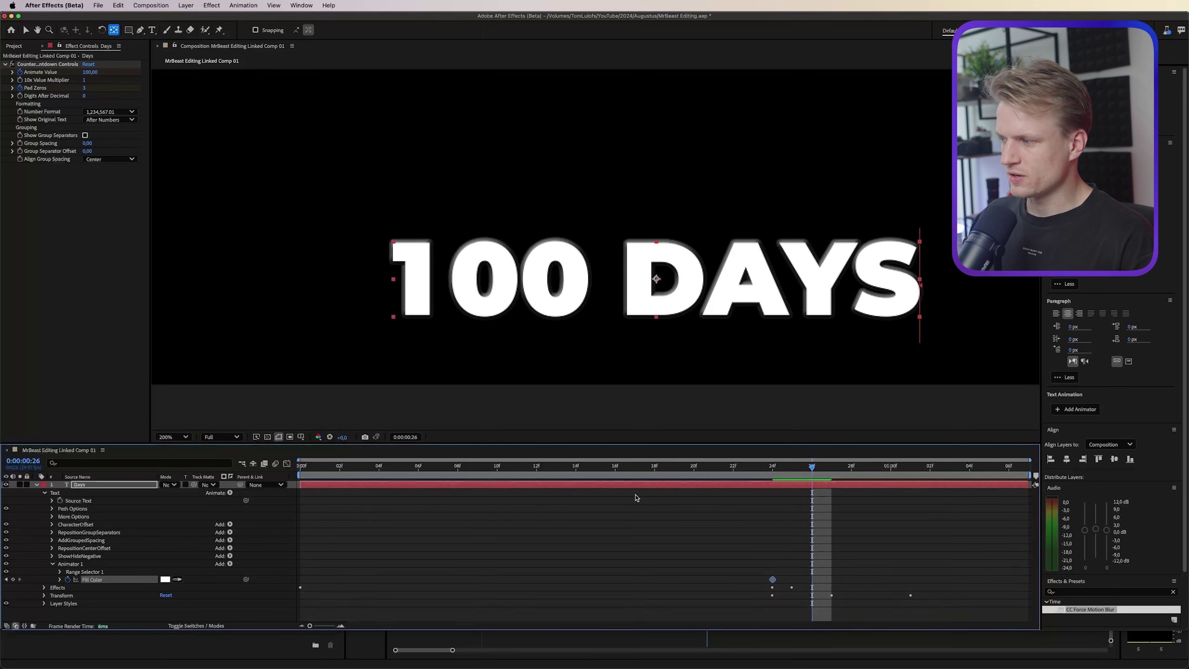
{"action": "left_click", "coordinate": [164, 579]}
{"action": "left_click", "coordinate": [622, 334]}
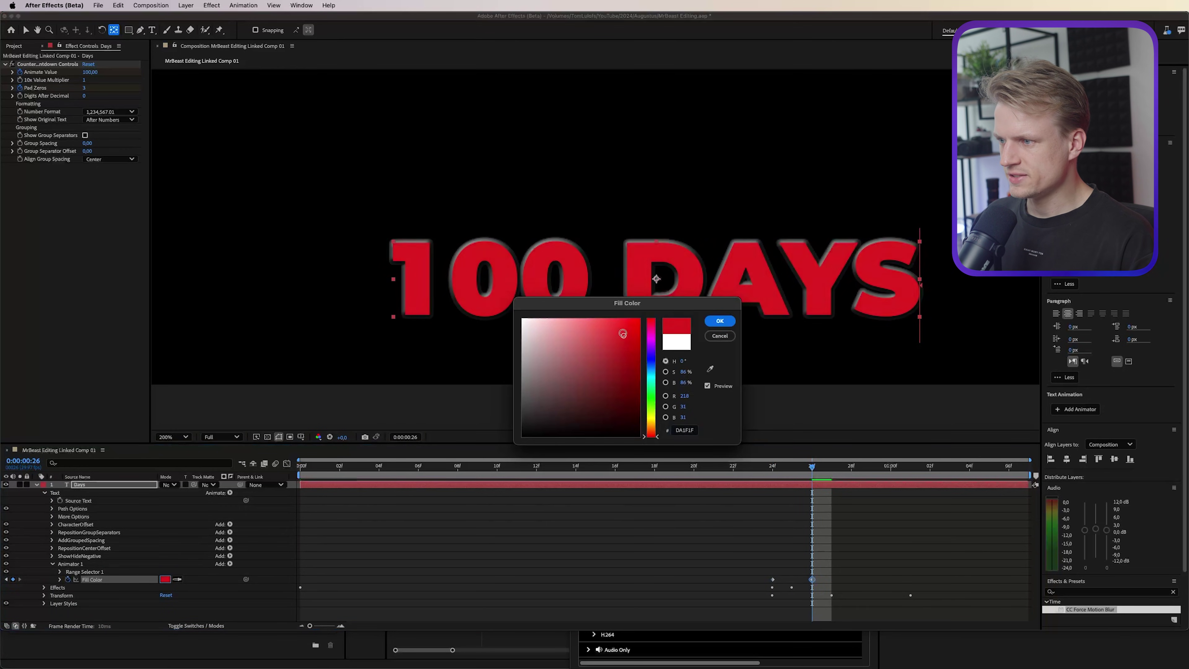
{"action": "left_click", "coordinate": [627, 331]}
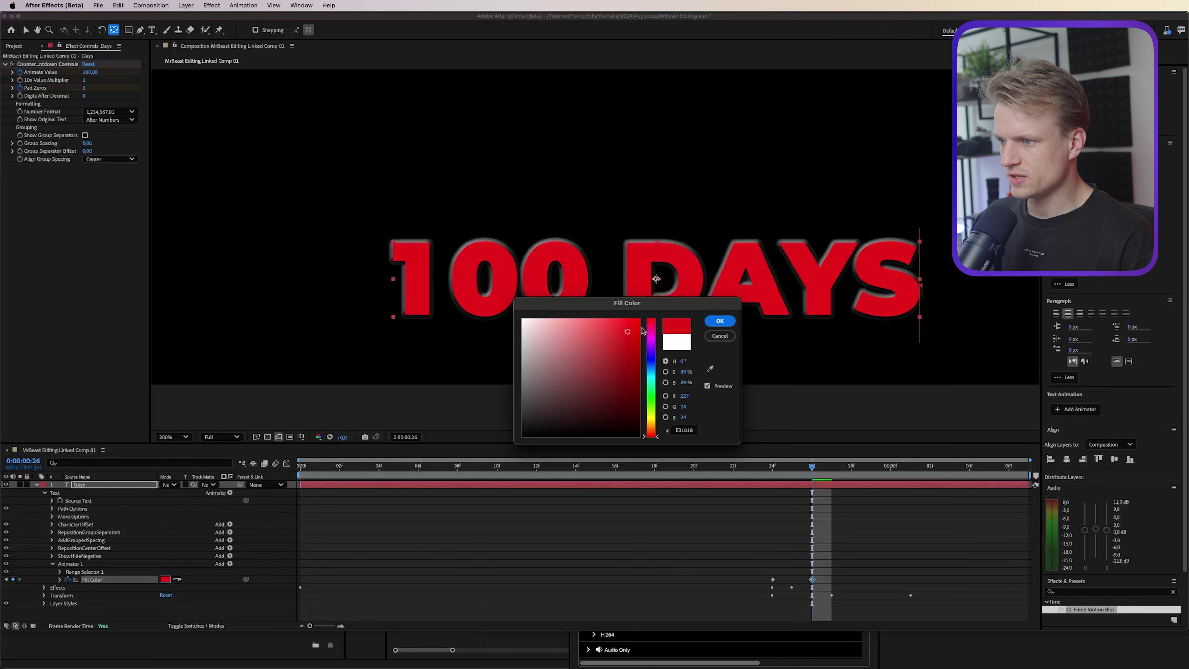
{"action": "left_click", "coordinate": [720, 321]}
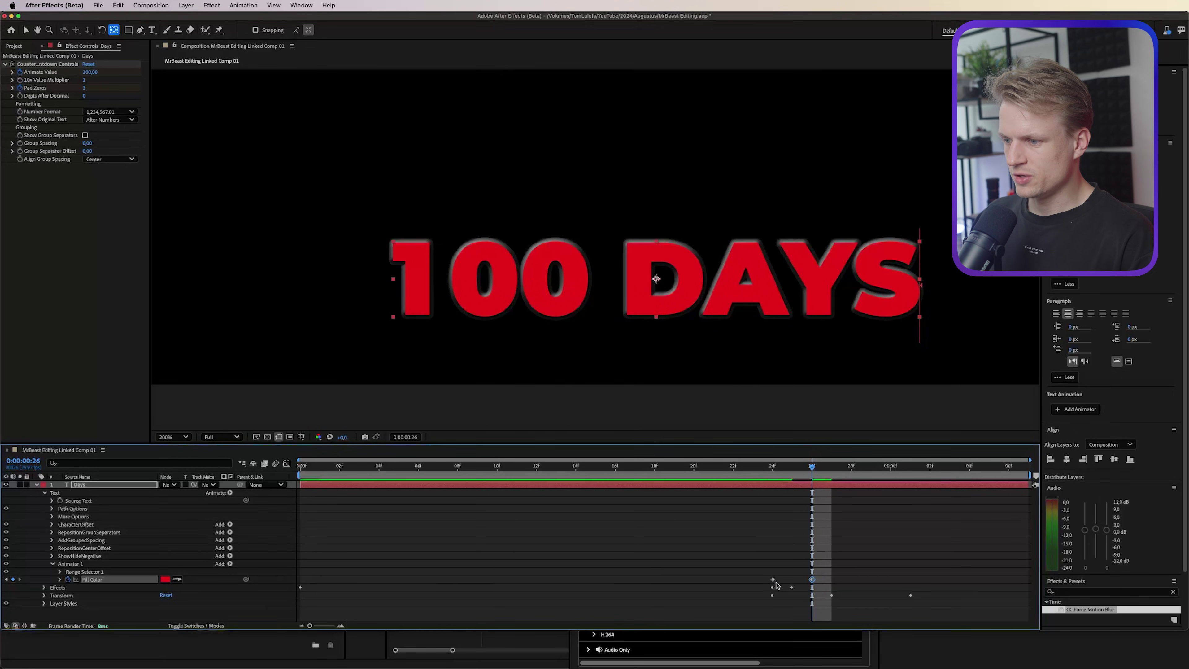
Move the first white Fill Color keyframe to 0:00:00:10, paste a copy at 0:00:00:27, and preview the color change
{"action": "left_click_drag", "start_coordinate": [760, 583], "coordinate": [497, 579]}
{"action": "left_click_drag", "start_coordinate": [539, 466], "coordinate": [831, 469]}
{"action": "left_click_drag", "start_coordinate": [545, 553], "coordinate": [422, 598]}
{"action": "key", "text": "super+v"}
{"action": "left_click_drag", "start_coordinate": [793, 470], "coordinate": [818, 482]}
{"action": "key", "text": "space"}
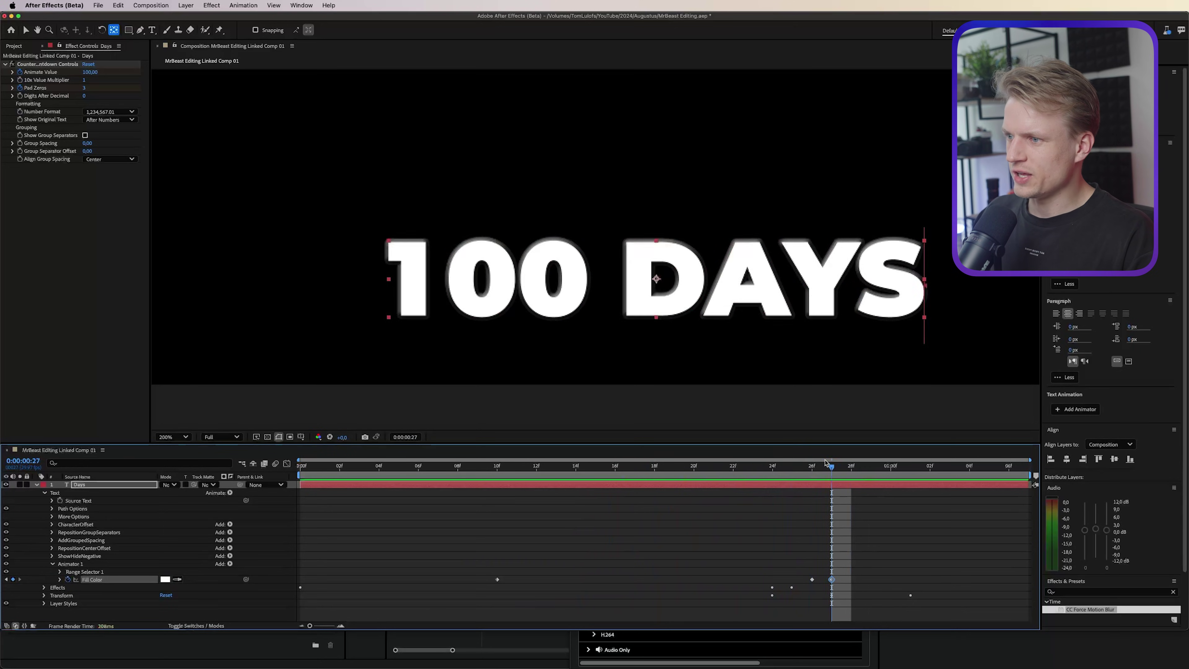
Enable motion blur for the Days layer and scrub through the counter to check it
{"action": "left_click_drag", "start_coordinate": [825, 462], "coordinate": [608, 482]}
{"action": "left_click", "coordinate": [178, 626]}
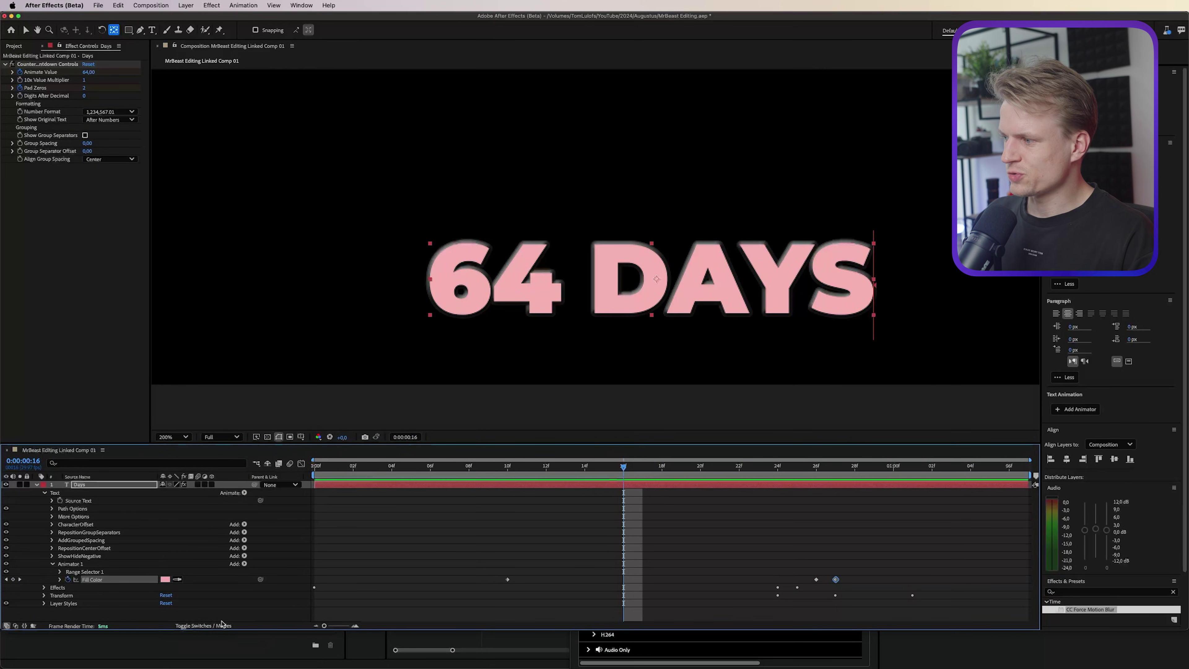
{"action": "left_click_drag", "start_coordinate": [563, 467], "coordinate": [738, 479]}
{"action": "key", "text": "v"}
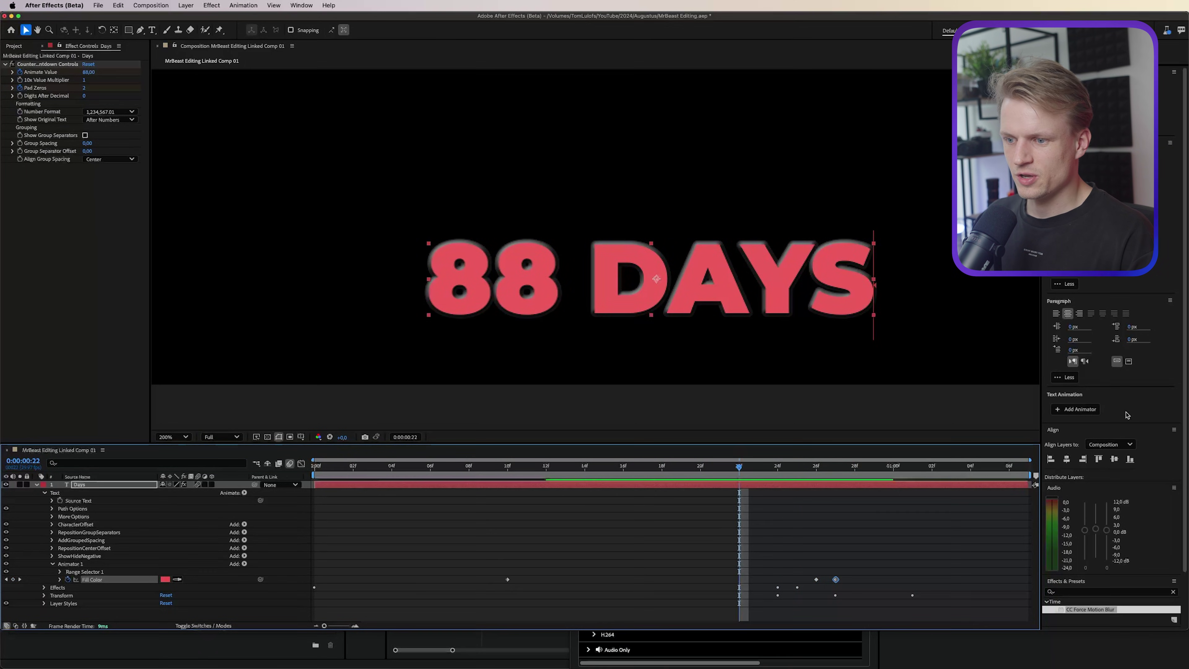
Find the CC Light Sweep effect and apply it to the Days layer
{"action": "left_click", "coordinate": [1074, 581]}
{"action": "left_click", "coordinate": [1075, 581]}
{"action": "scroll", "coordinate": [1088, 542], "scroll_direction": "down", "scroll_amount": 3}
{"action": "left_click", "coordinate": [1086, 529]}
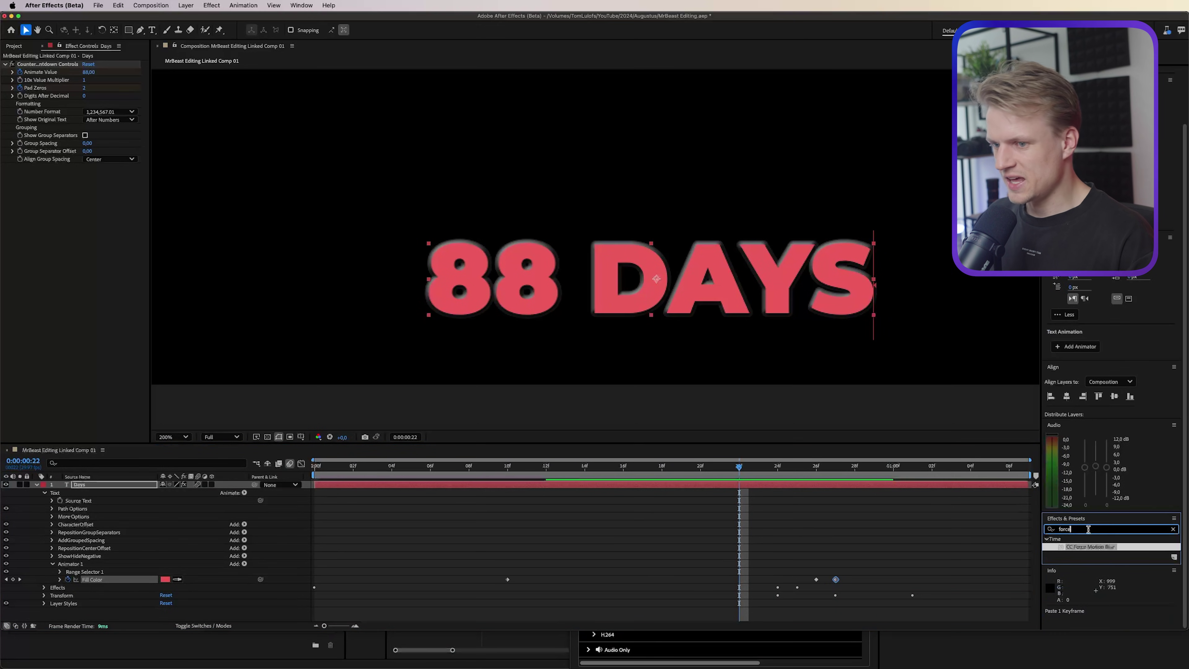
{"action": "type", "text": "cc lig"}
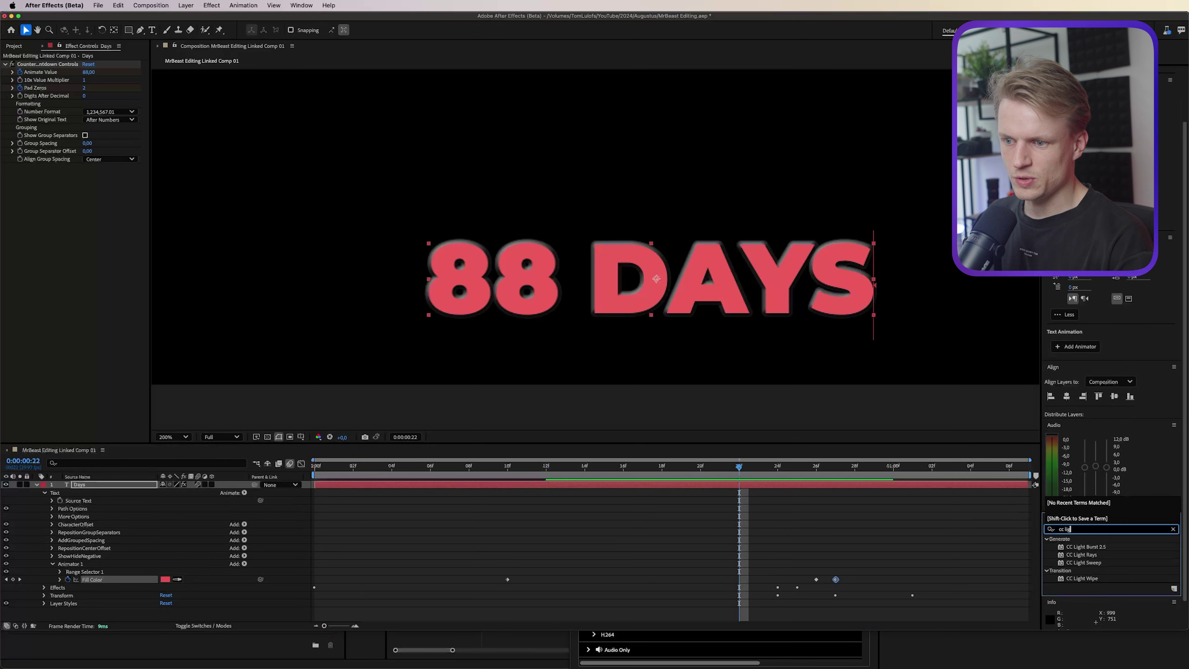
{"action": "double_click", "coordinate": [1097, 562]}
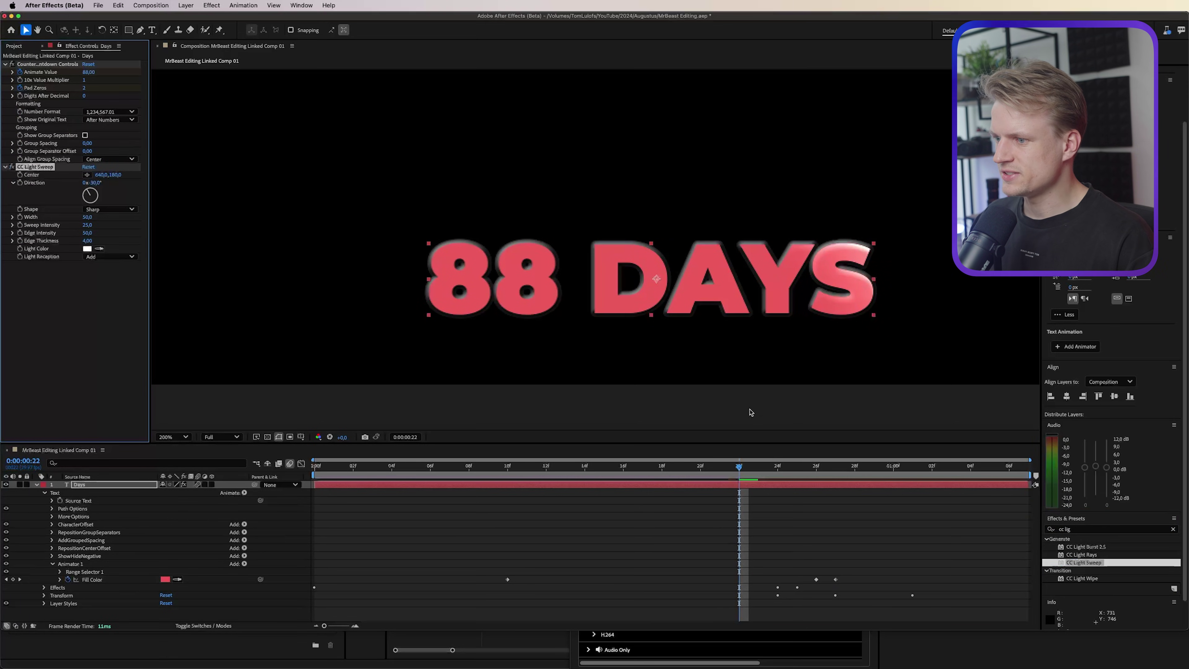
Keyframe the light sweep's Center from -33, 180 at 0:00:00:16 to 837, 180 at 0:00:00:23, and set Sweep Intensity to 70
{"action": "left_click_drag", "start_coordinate": [739, 466], "coordinate": [680, 466]}
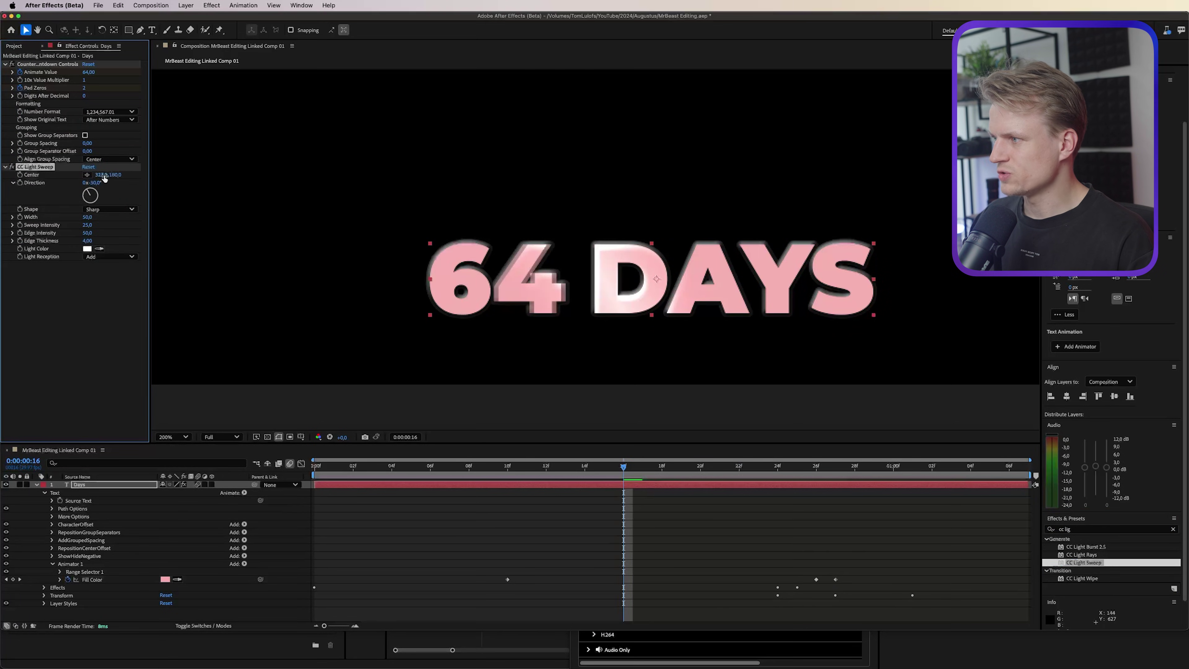
{"action": "left_click_drag", "start_coordinate": [105, 176], "coordinate": [92, 177]}
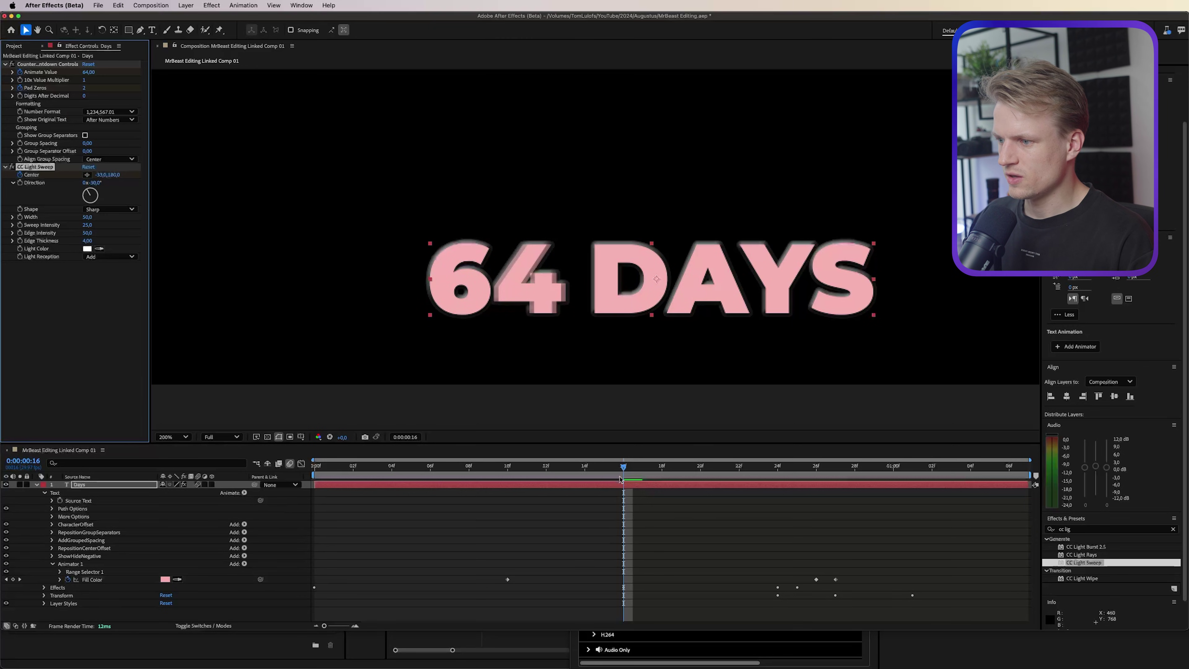
{"action": "key", "text": "space"}
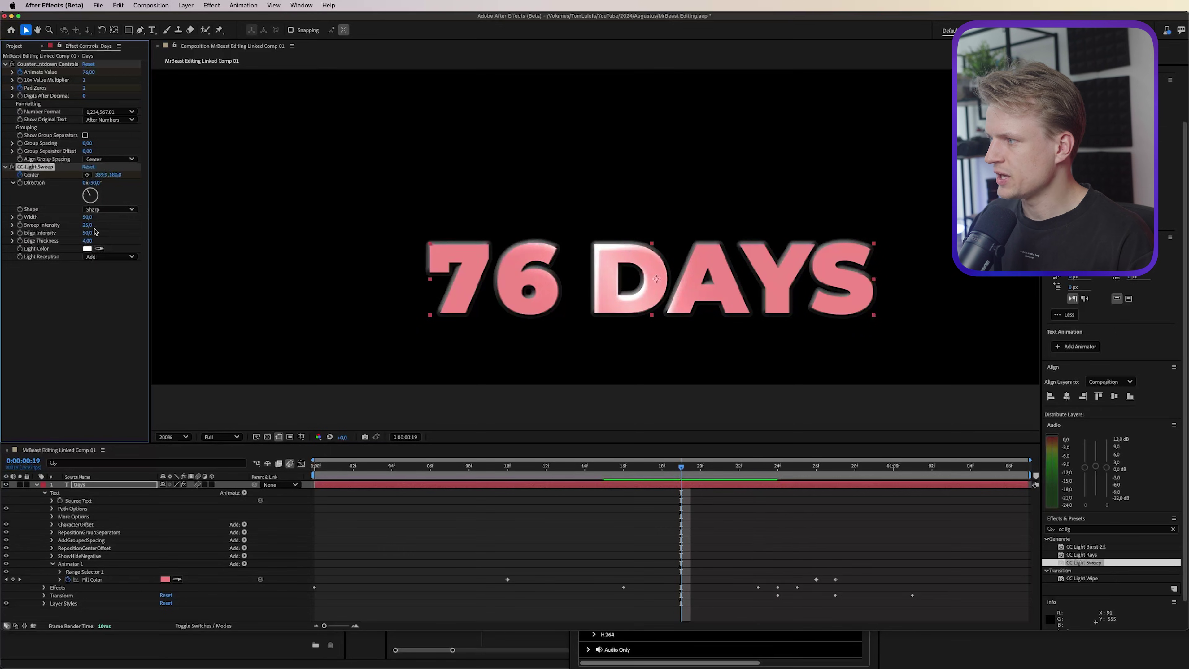
{"action": "left_click_drag", "start_coordinate": [87, 225], "coordinate": [107, 225]}
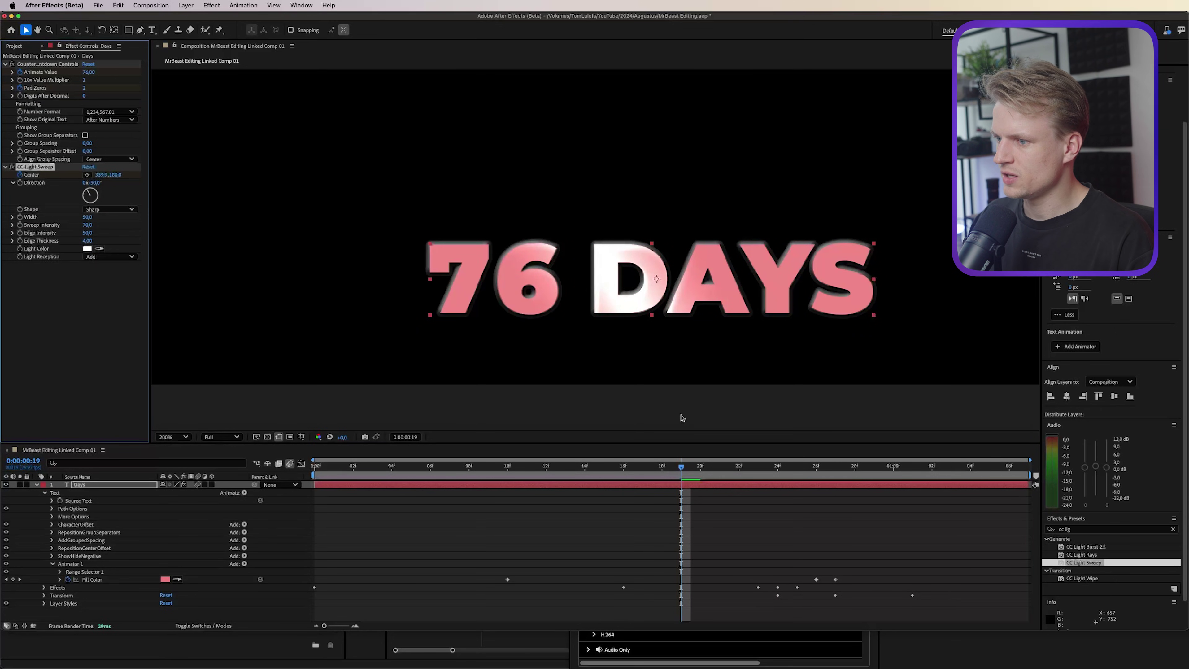
{"action": "key", "text": "space"}
Move the light sweep's Center keyframes to 0:00:00:11 and 0:00:00:25 to lengthen the sweep
{"action": "key", "text": "u"}
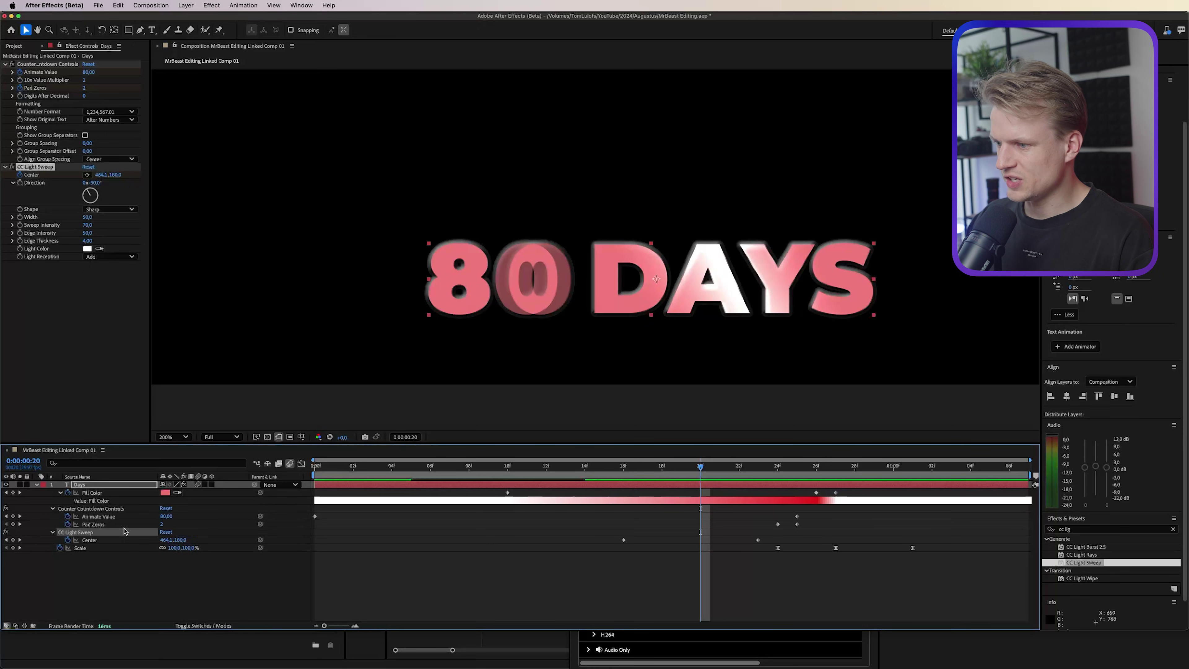
{"action": "left_click_drag", "start_coordinate": [626, 542], "coordinate": [530, 542]}
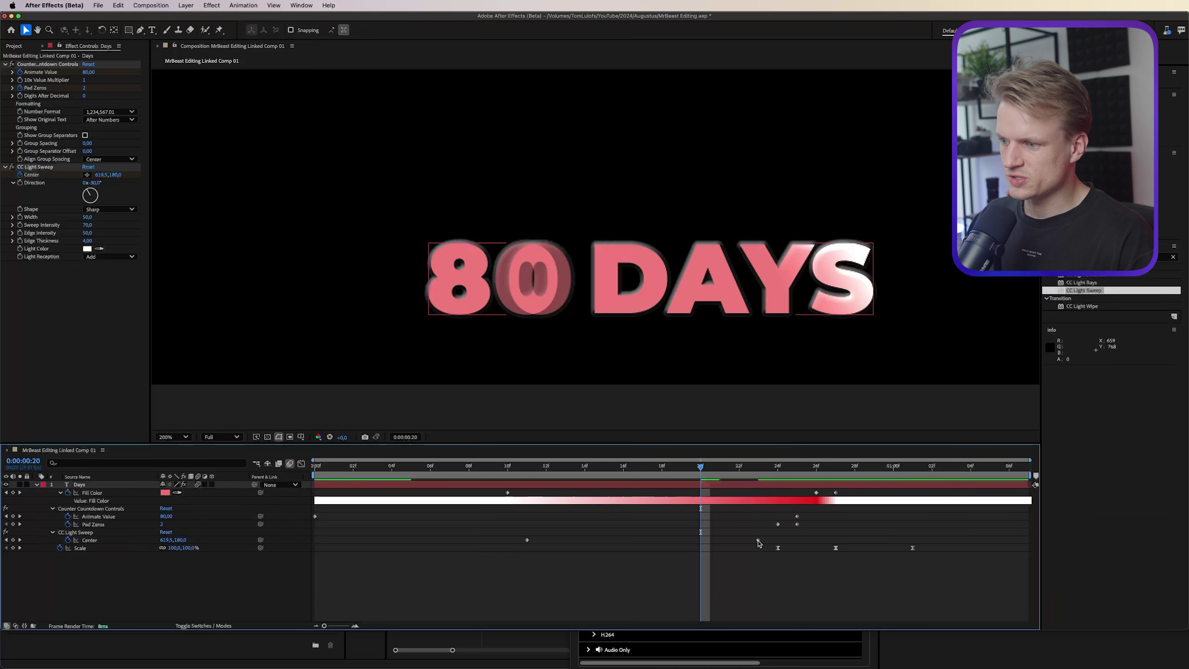
{"action": "left_click_drag", "start_coordinate": [758, 540], "coordinate": [796, 542]}
{"action": "left_click_drag", "start_coordinate": [704, 468], "coordinate": [466, 490]}
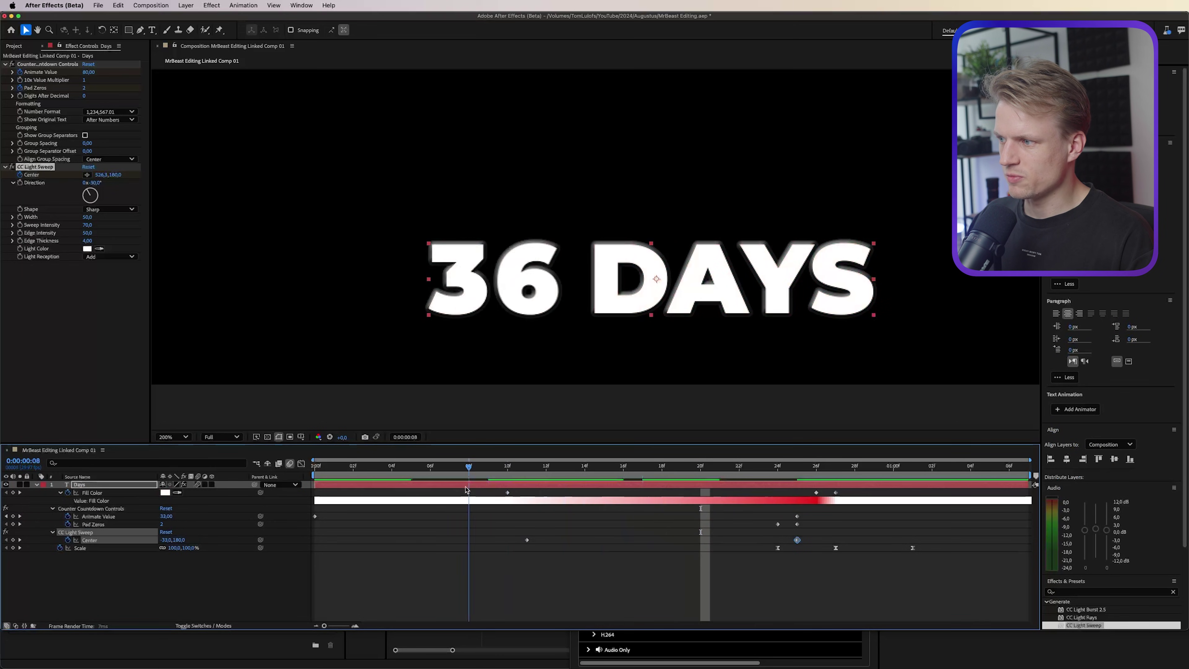
Move the last white Fill Color keyframe to 0:00:00:29 and preview the counter
{"action": "left_click_drag", "start_coordinate": [895, 467], "coordinate": [951, 475]}
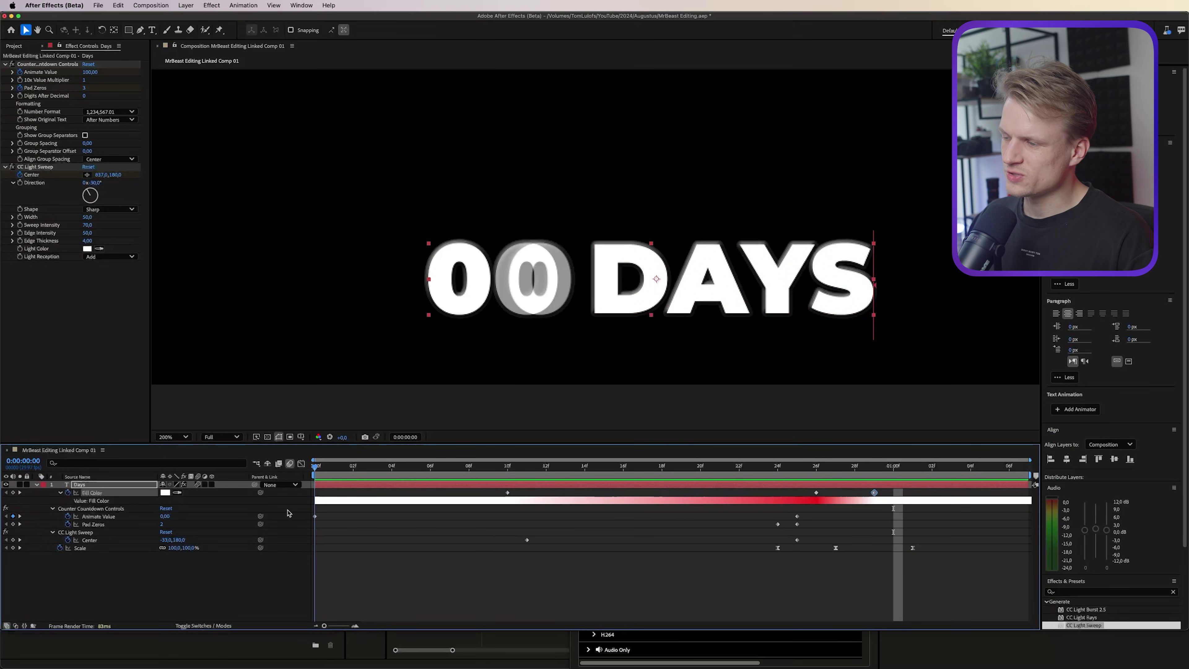
{"action": "key", "text": "space"}
{"action": "key", "text": "space"}
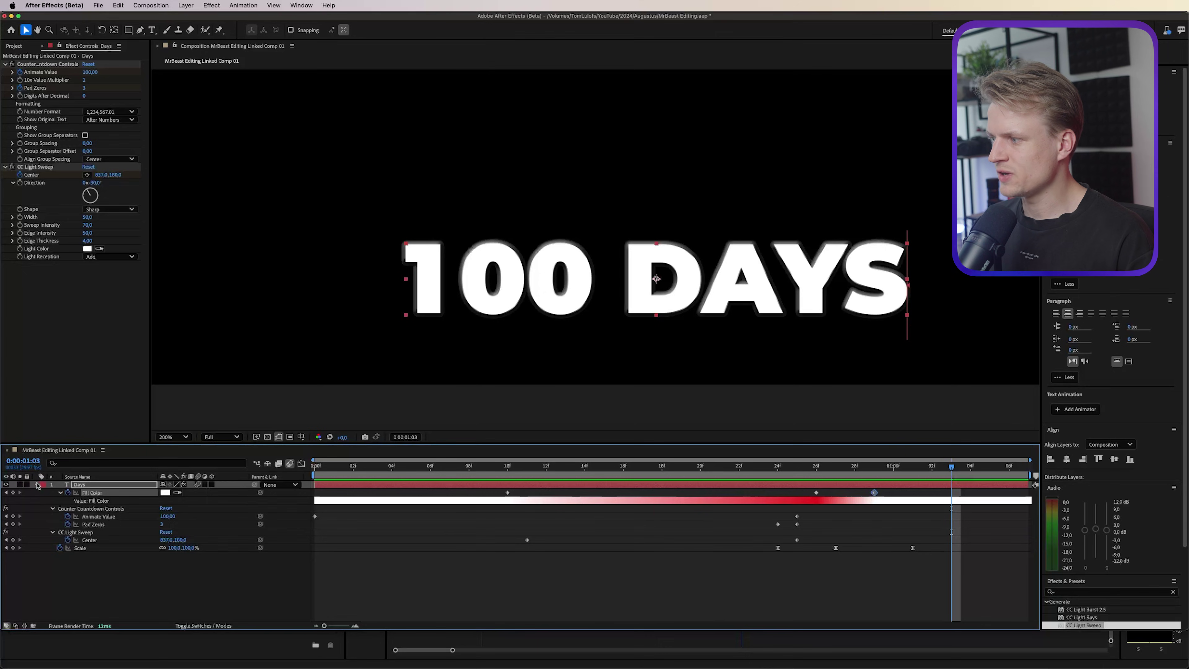
Add a Position keyframe to the Days layer at 0:00:01:03 and play the animation
{"action": "left_click", "coordinate": [38, 485]}
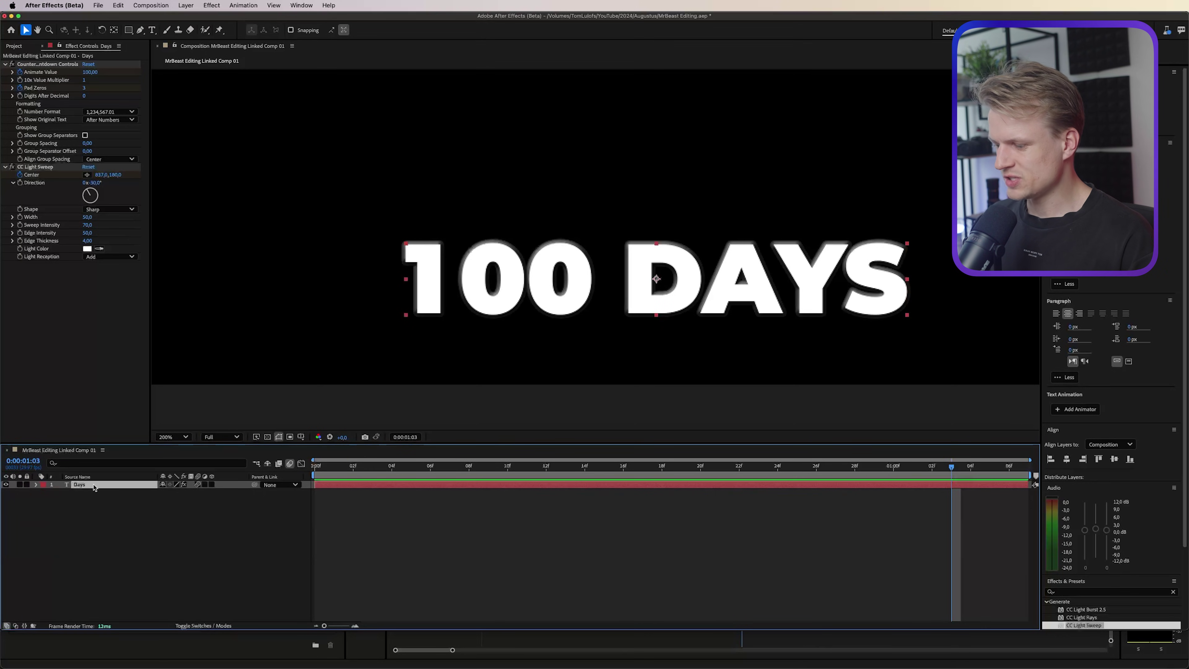
{"action": "key", "text": "p"}
{"action": "left_click", "coordinate": [60, 493]}
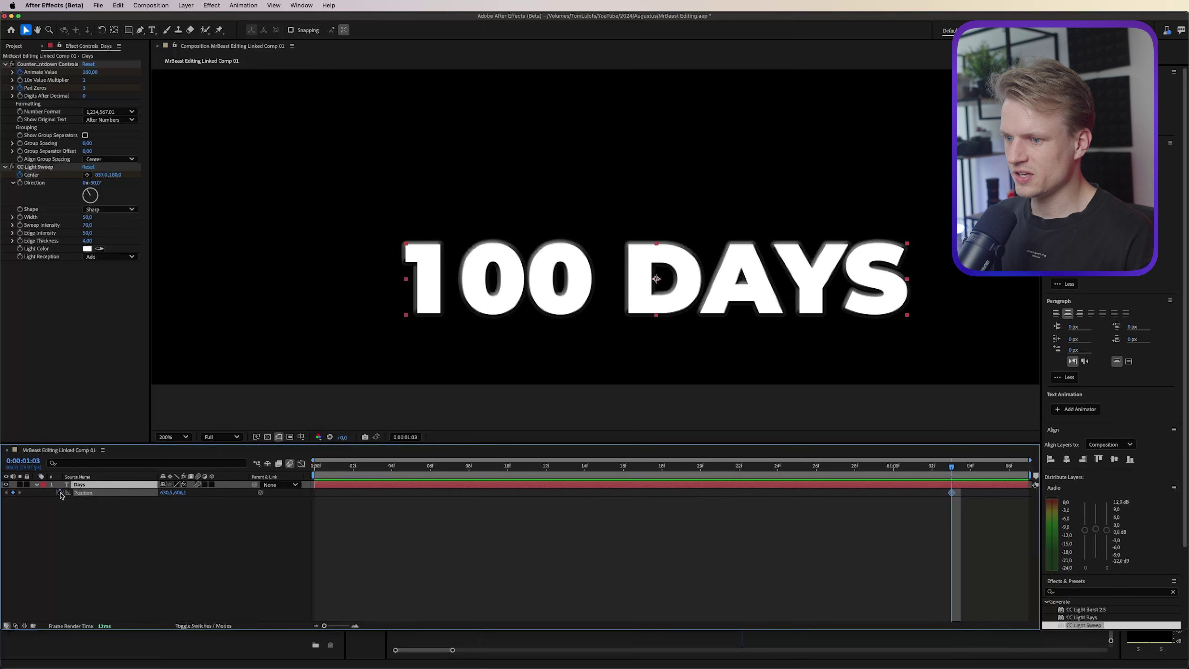
{"action": "key", "text": "space"}
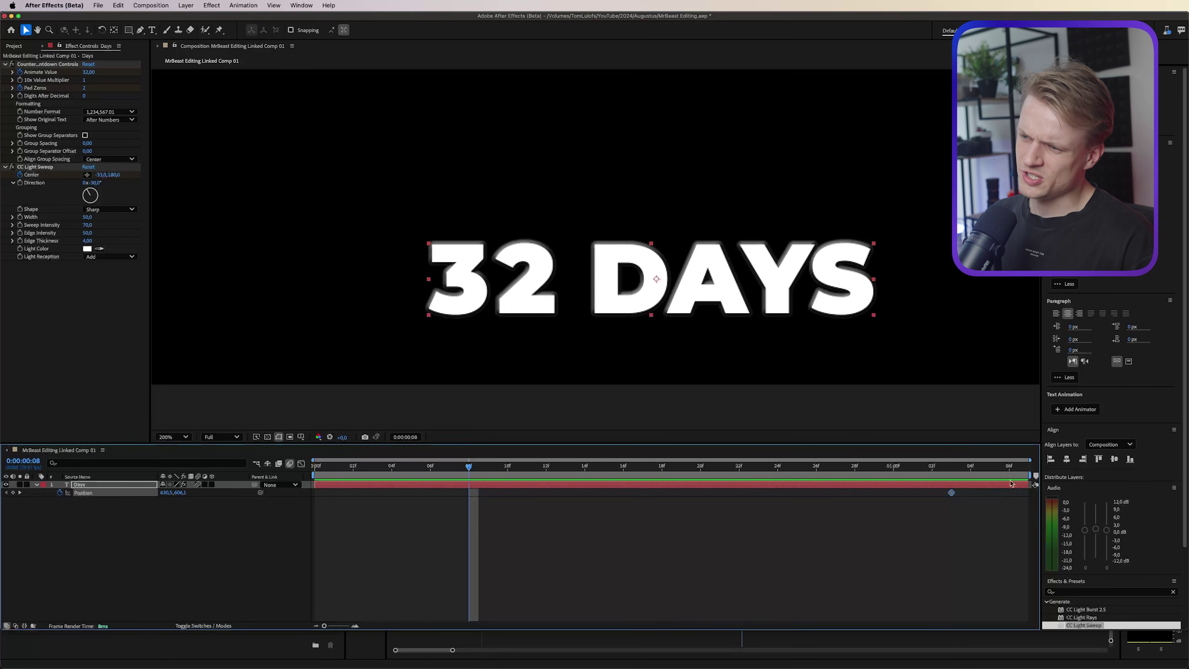
Set the composition's duration to 0:00:03:07 and show the whole timeline
{"action": "left_click", "coordinate": [141, 5]}
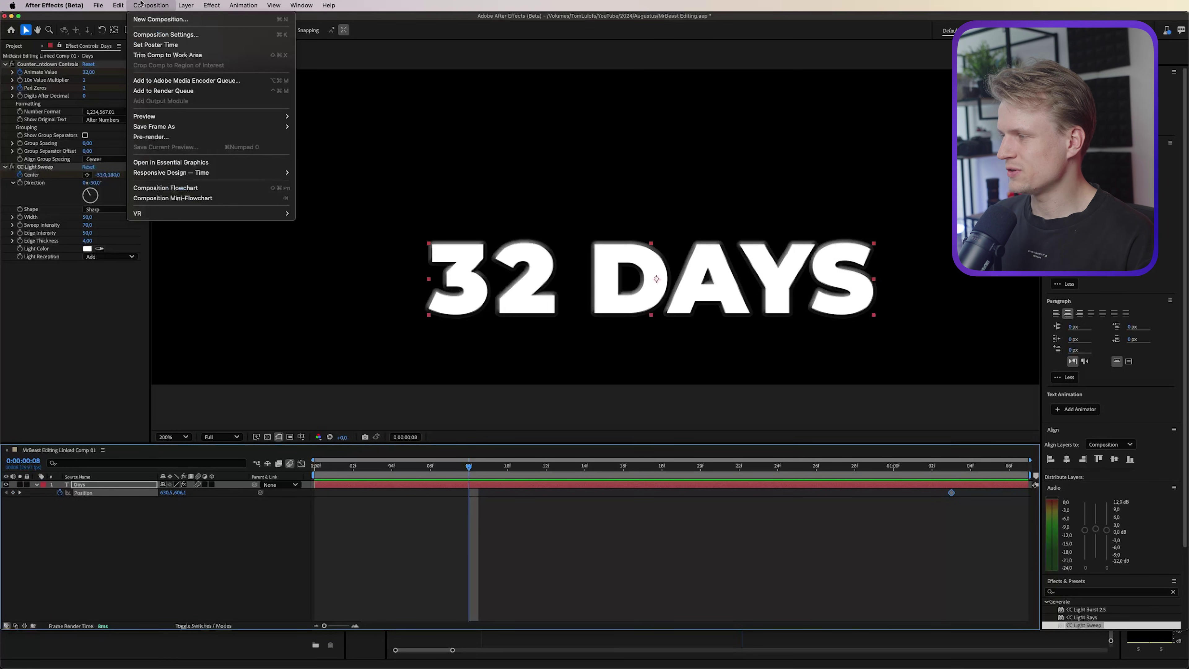
{"action": "left_click", "coordinate": [144, 35]}
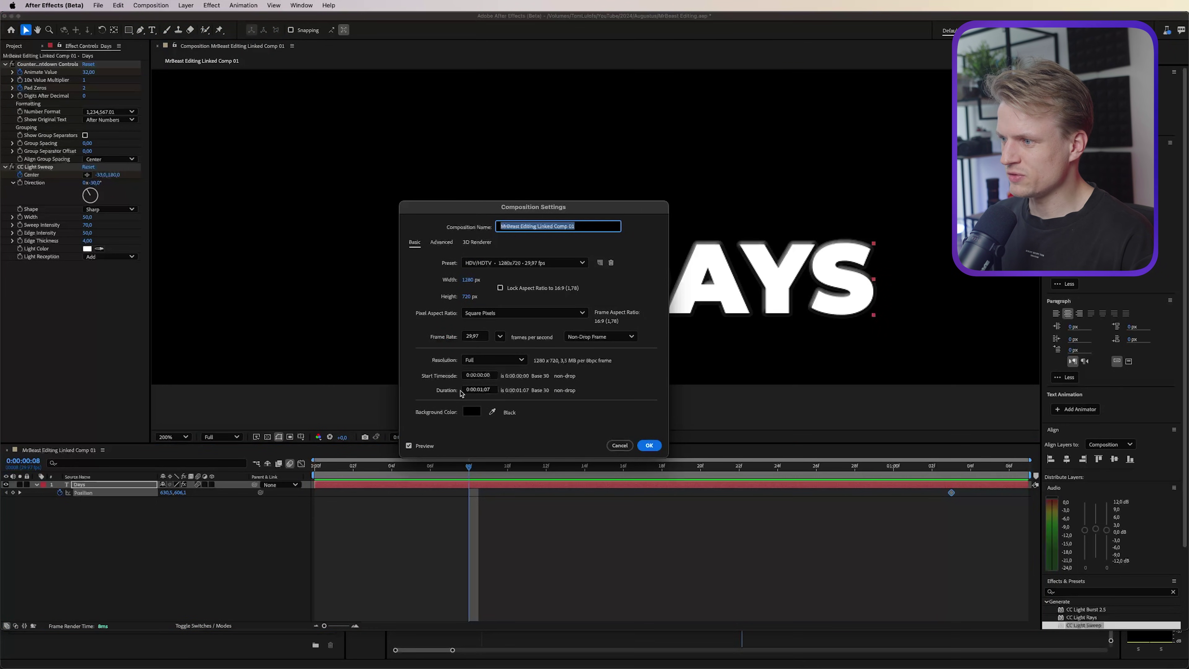
{"action": "left_click", "coordinate": [485, 389]}
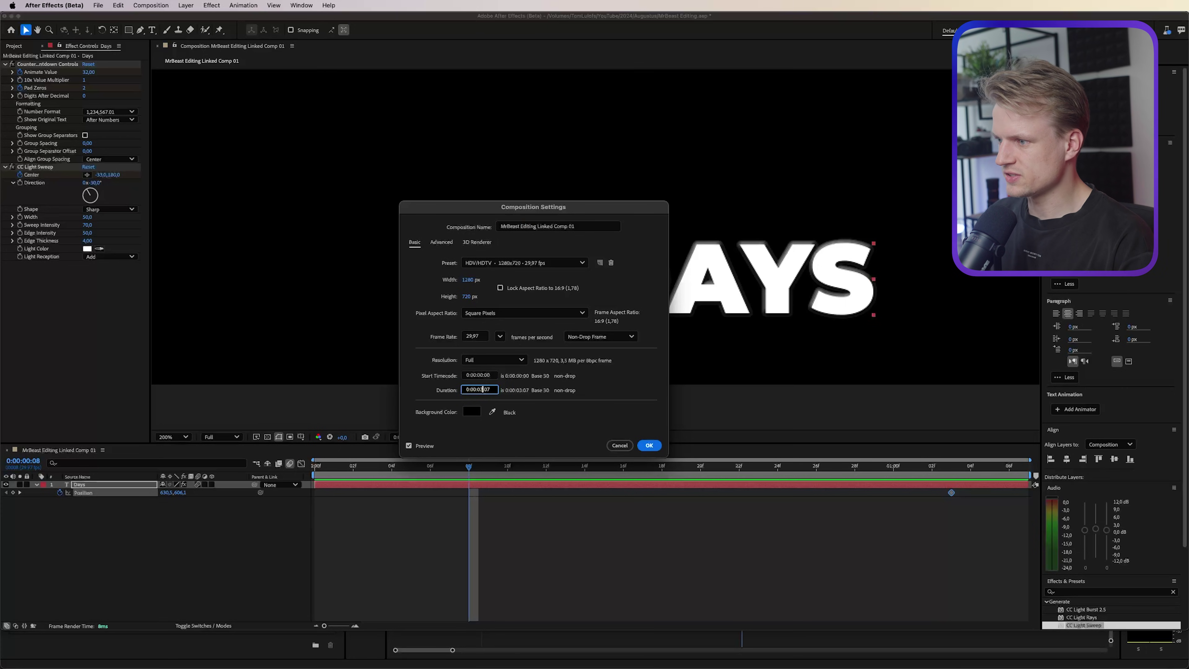
{"action": "key", "text": "Return"}
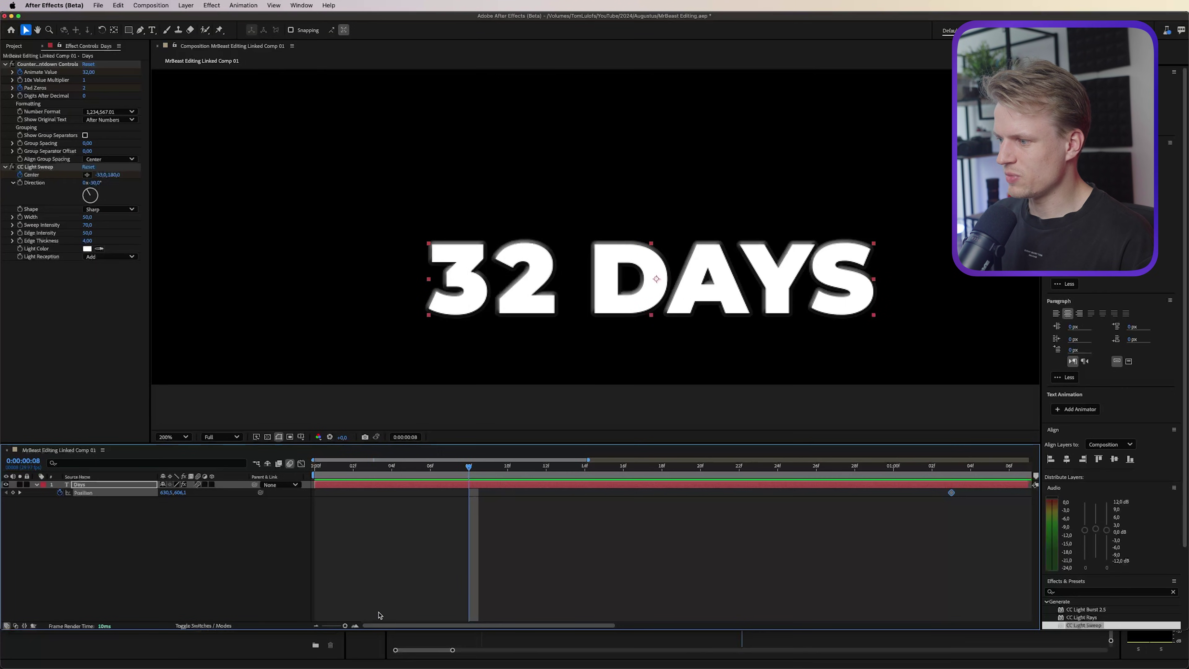
{"action": "left_click_drag", "start_coordinate": [345, 628], "coordinate": [324, 626]}
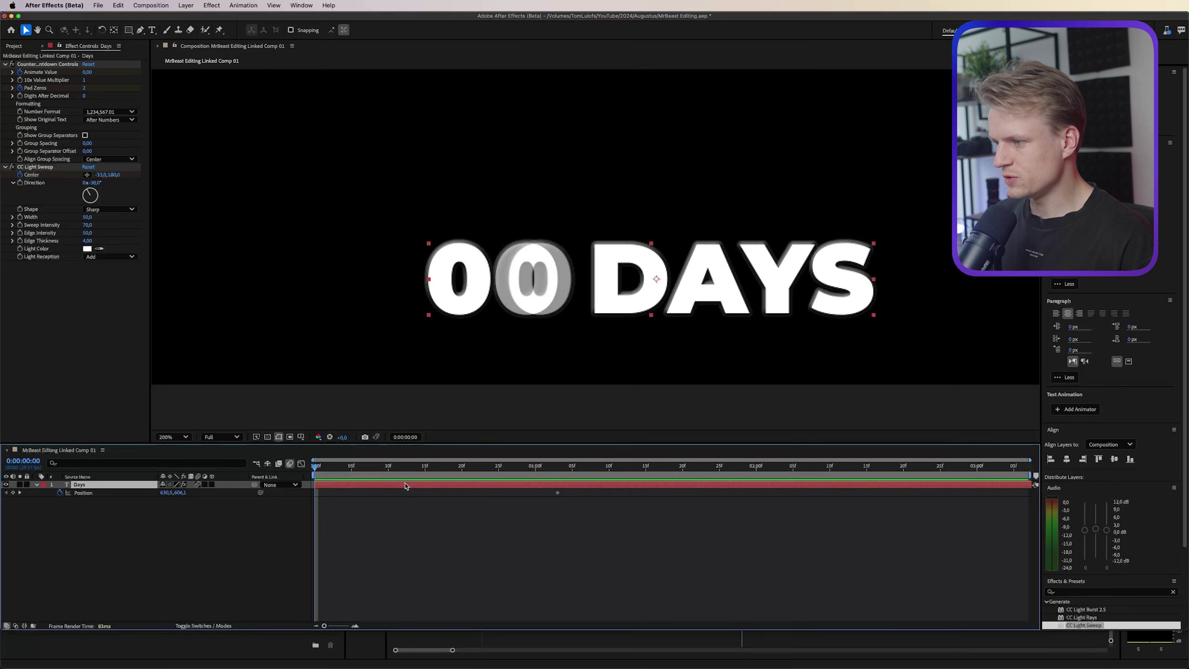
Shift the Days layer's ending keyframes 18 frames forward, placing the Position keyframe at 0:00:01:21, and preview the slower count
{"action": "key", "text": "u"}
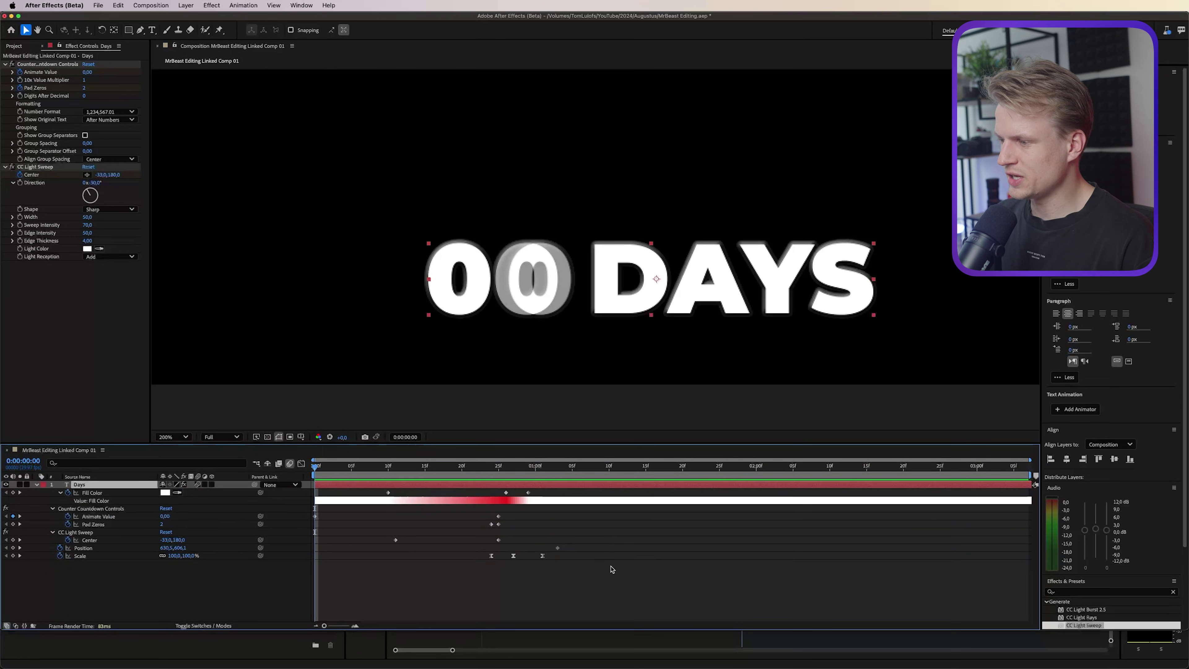
{"action": "left_click_drag", "start_coordinate": [619, 591], "coordinate": [474, 480]}
{"action": "left_click_drag", "start_coordinate": [491, 526], "coordinate": [625, 526]}
{"action": "left_click_drag", "start_coordinate": [477, 468], "coordinate": [645, 465]}
{"action": "key", "text": "space"}
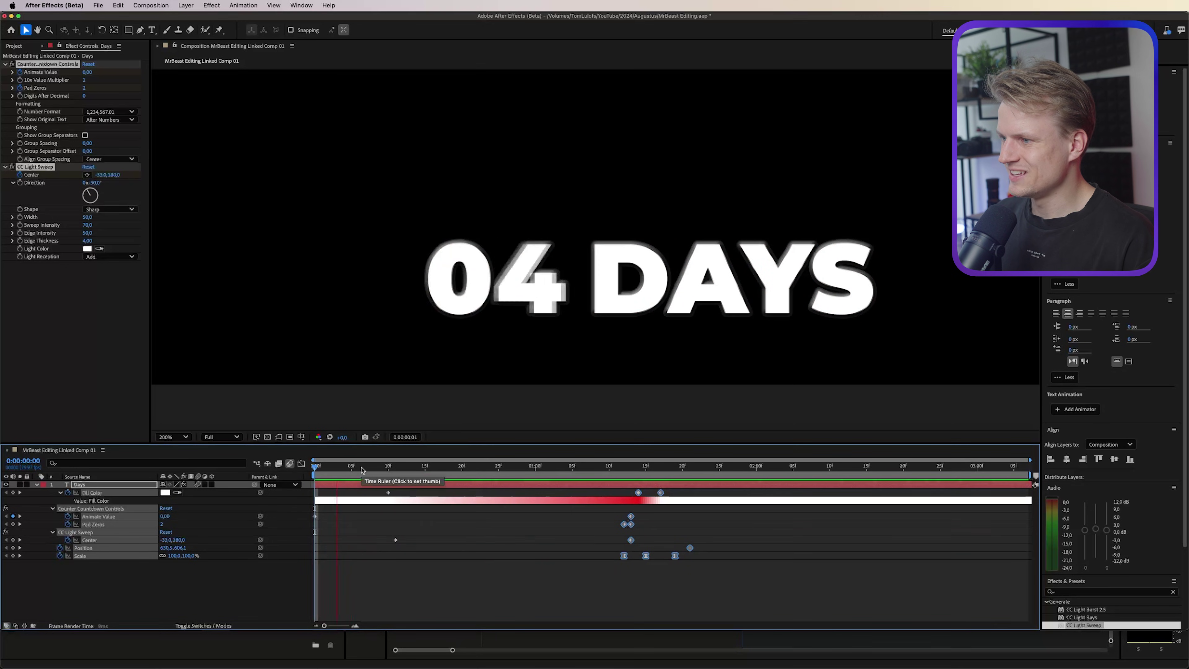
{"action": "key", "text": "space"}
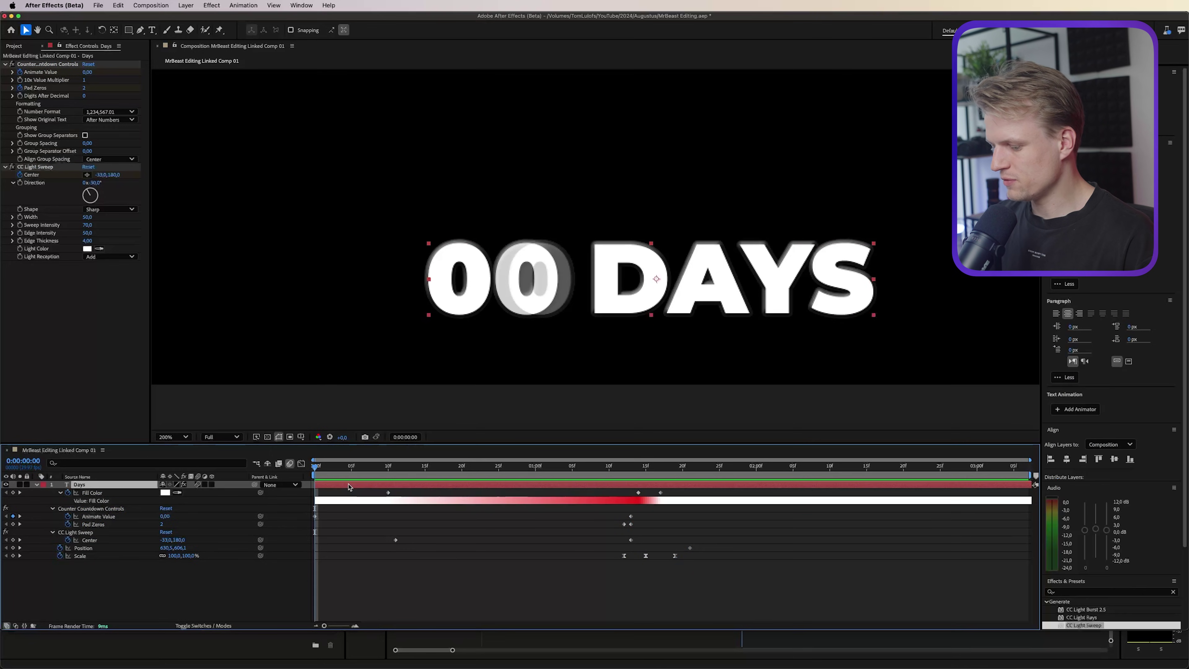
Animate the Days layer's Position rising from Y 776.1 below the frame at 0:00:00:00 to rest at 0:00:00:10, with Easy Ease
{"action": "key", "text": "p"}
{"action": "left_click", "coordinate": [13, 492]}
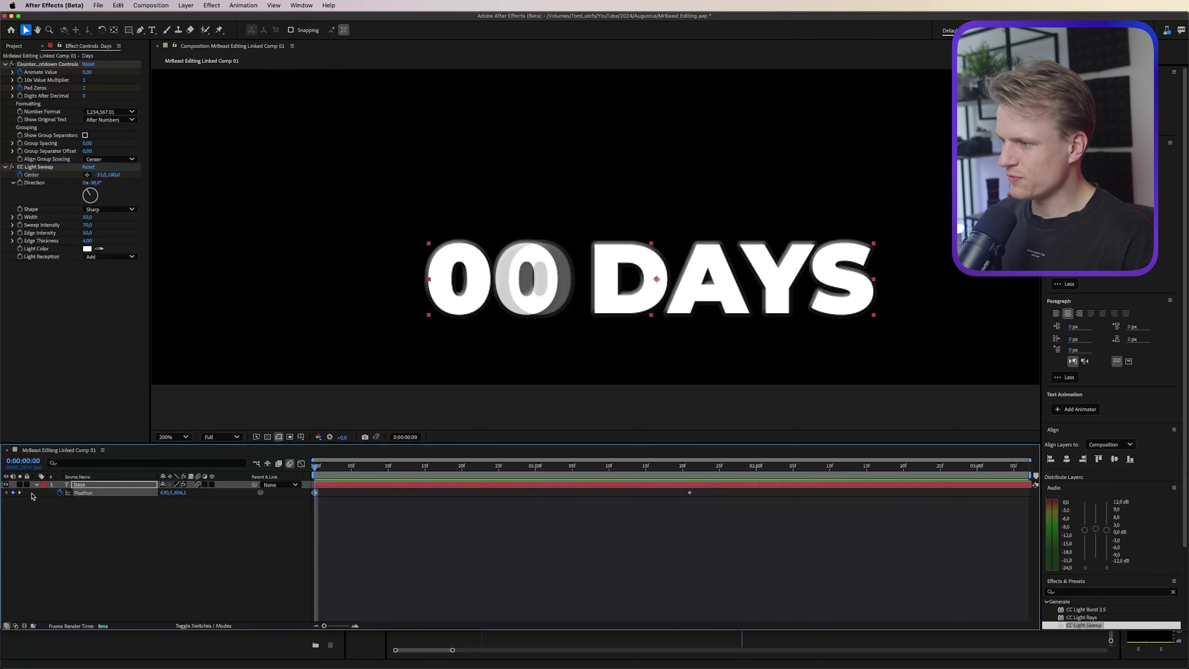
{"action": "left_click_drag", "start_coordinate": [315, 493], "coordinate": [388, 493]}
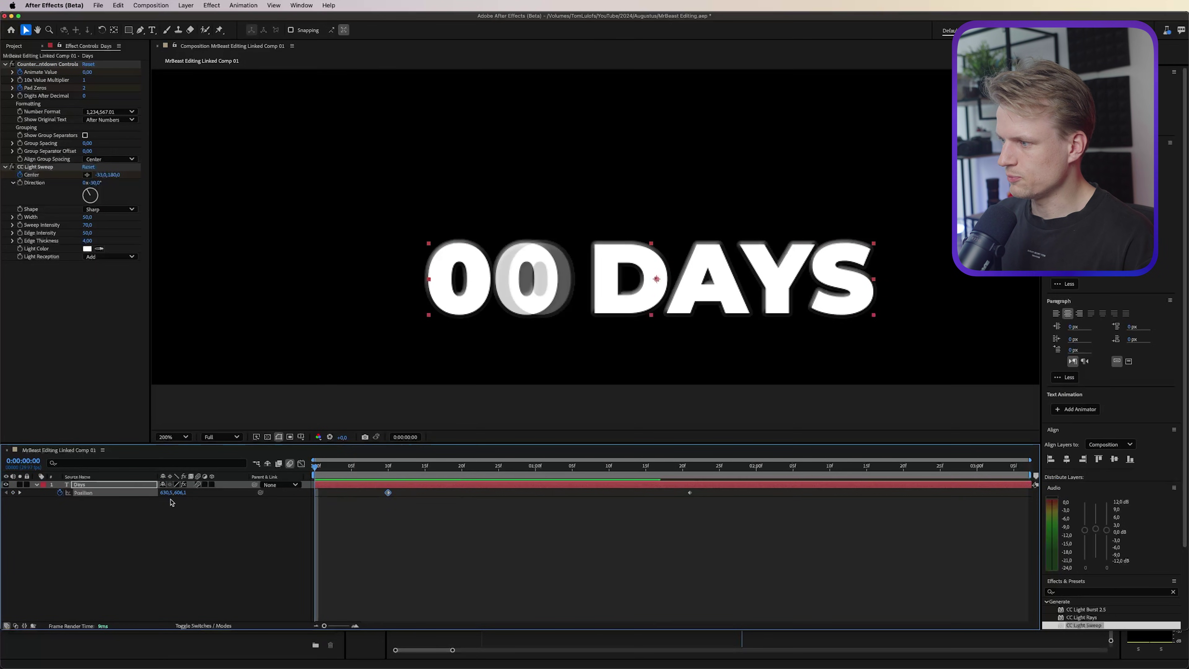
{"action": "left_click_drag", "start_coordinate": [182, 492], "coordinate": [259, 485]}
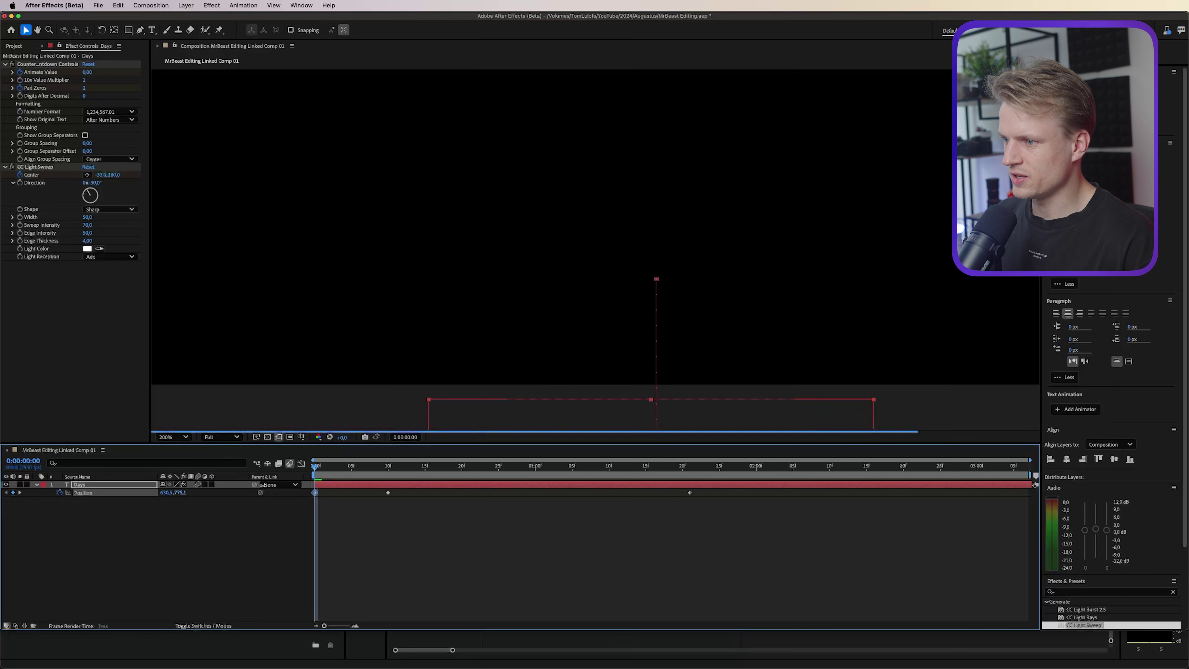
{"action": "left_click_drag", "start_coordinate": [486, 561], "coordinate": [254, 487]}
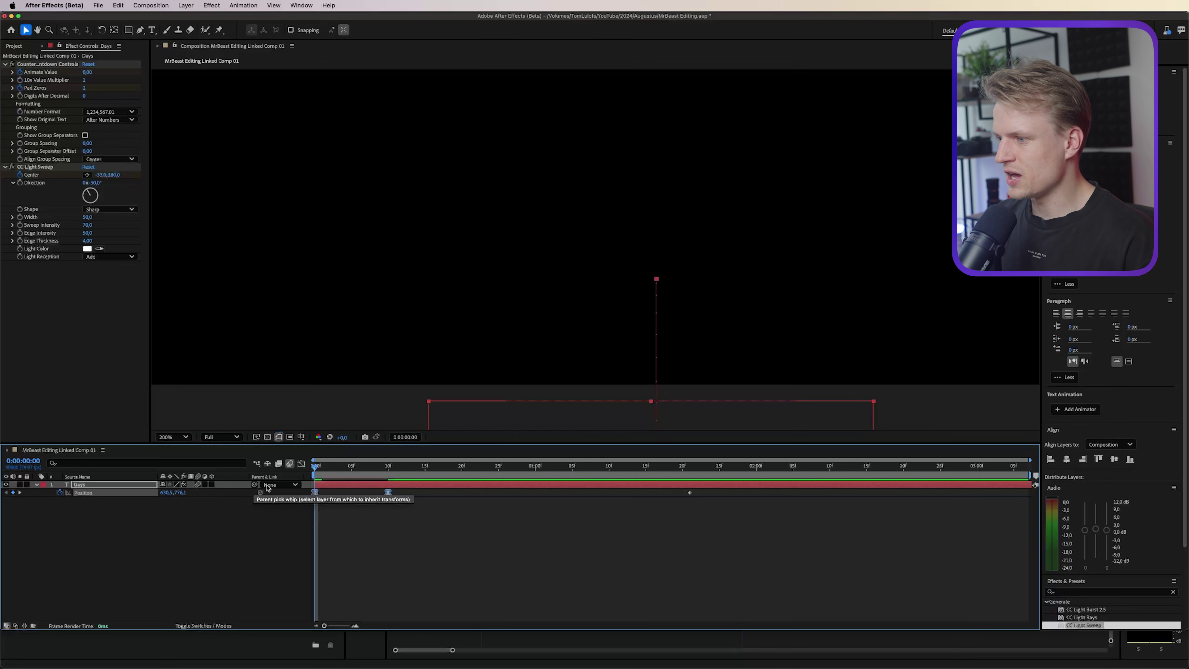
Reshape the speed graph of the entrance Position keyframes so the text rises fast and slows into place
{"action": "left_click", "coordinate": [301, 465]}
{"action": "left_click_drag", "start_coordinate": [437, 531], "coordinate": [352, 598]}
{"action": "left_click_drag", "start_coordinate": [318, 473], "coordinate": [394, 475]}
Animate the Position dropping from 0:00:01:21 to Y 780.1 below the frame at 0:00:02:01, with Easy Ease
{"action": "left_click_drag", "start_coordinate": [397, 467], "coordinate": [689, 490]}
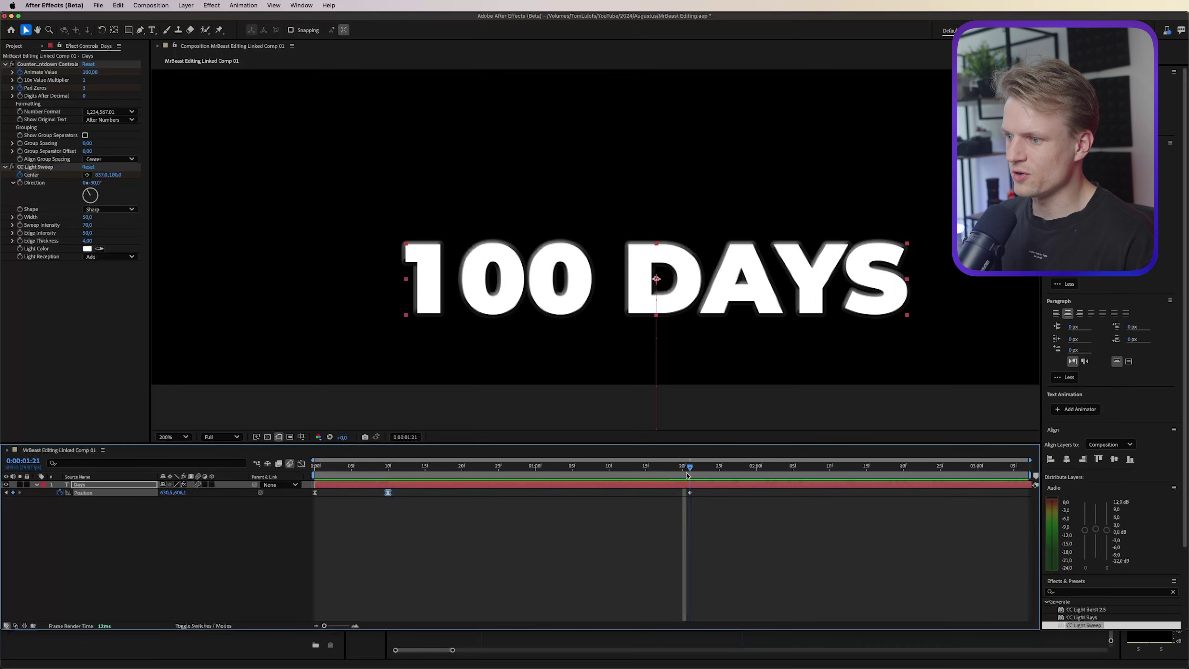
{"action": "key", "text": "space"}
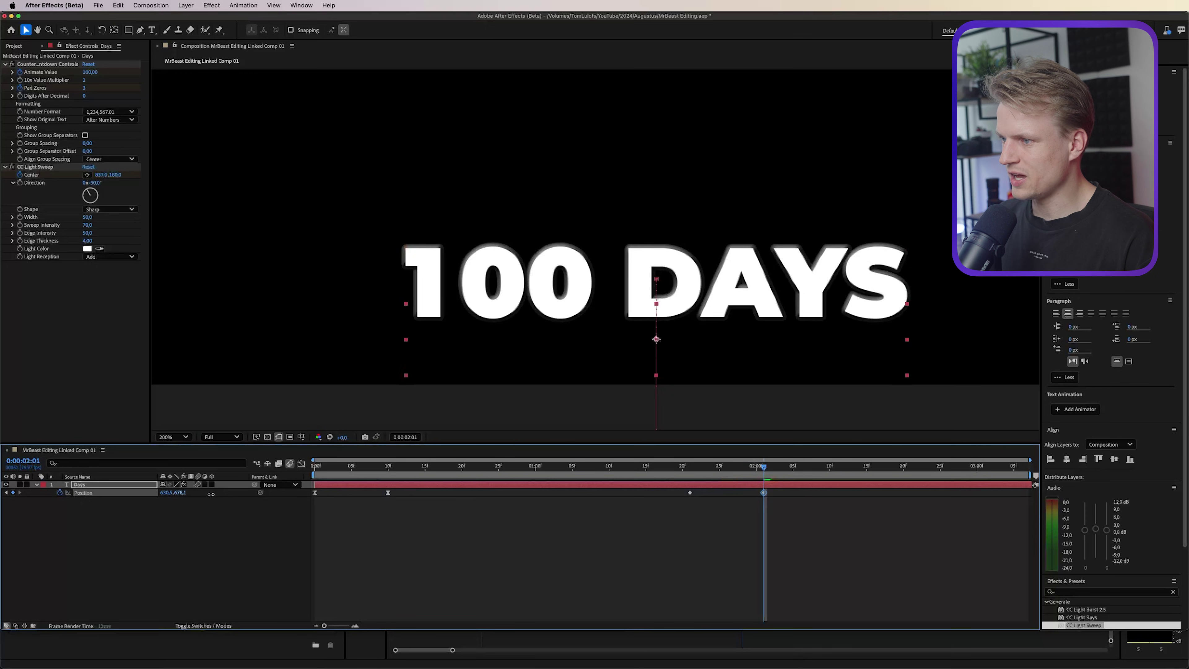
{"action": "left_click_drag", "start_coordinate": [177, 497], "coordinate": [259, 496]}
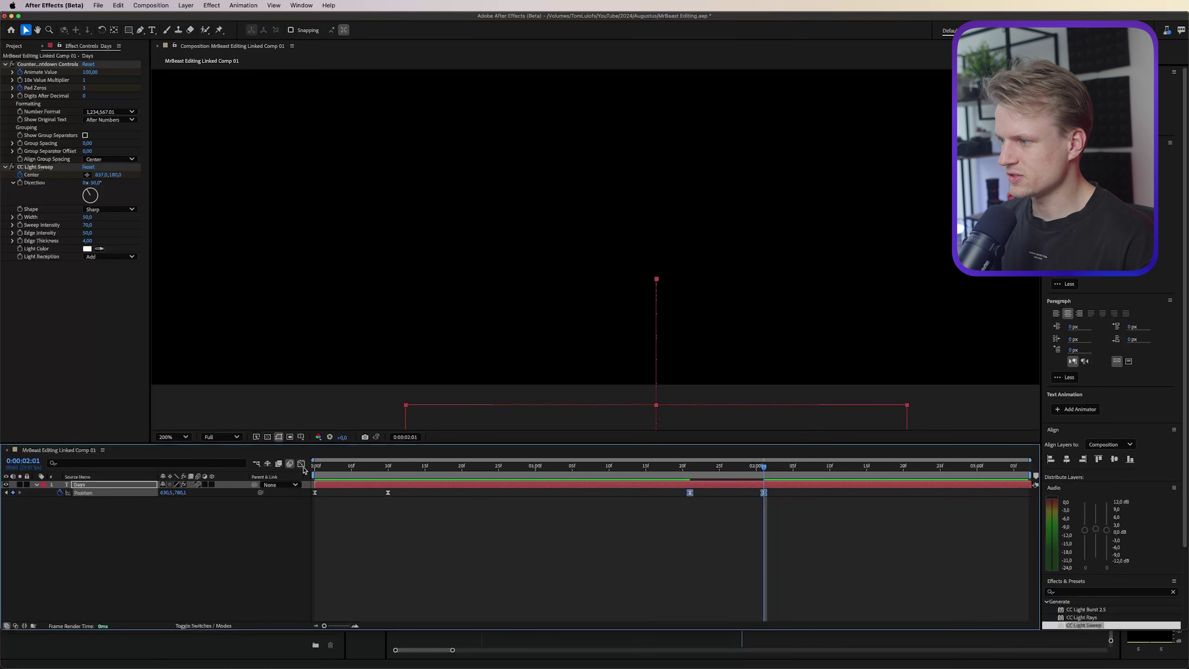
Adjust the speed graph of the exit Position keyframes and play the full counter animation
{"action": "left_click", "coordinate": [300, 464]}
{"action": "left_click_drag", "start_coordinate": [564, 524], "coordinate": [726, 599]}
{"action": "left_click", "coordinate": [697, 467]}
{"action": "left_click_drag", "start_coordinate": [697, 468], "coordinate": [315, 468]}
{"action": "key", "text": "space"}
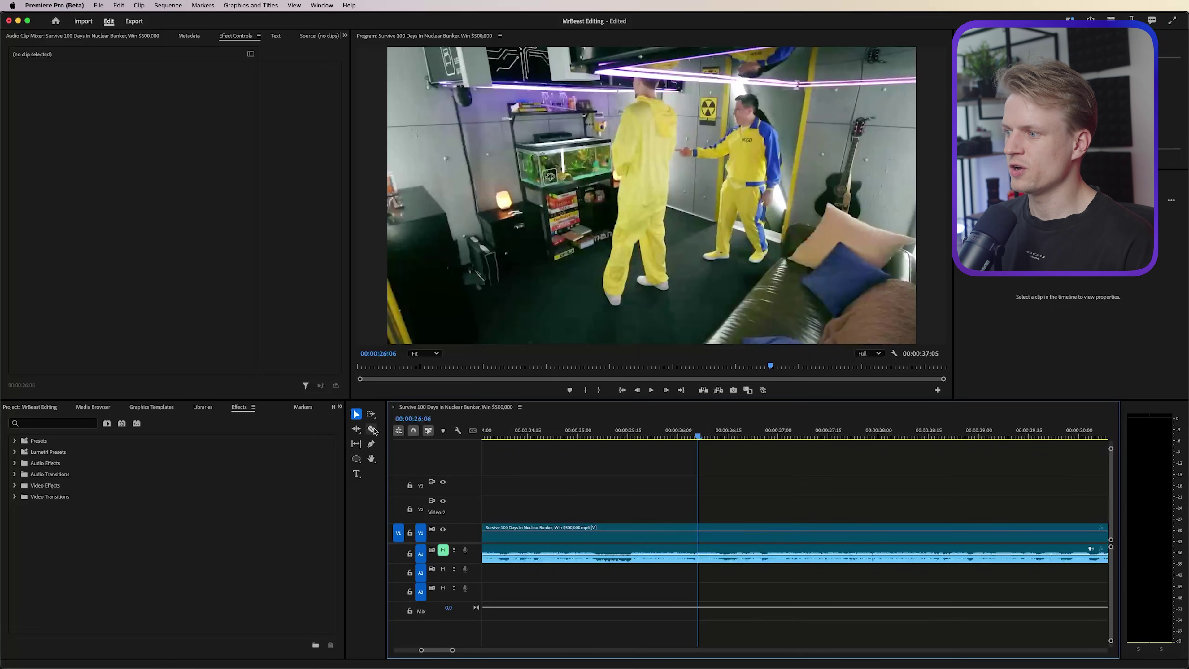
Switch to Premiere Pro and split the bunker clip with the Razor tool at 00:00:26:06 and about 00:00:26:28
{"action": "left_click", "coordinate": [371, 430]}
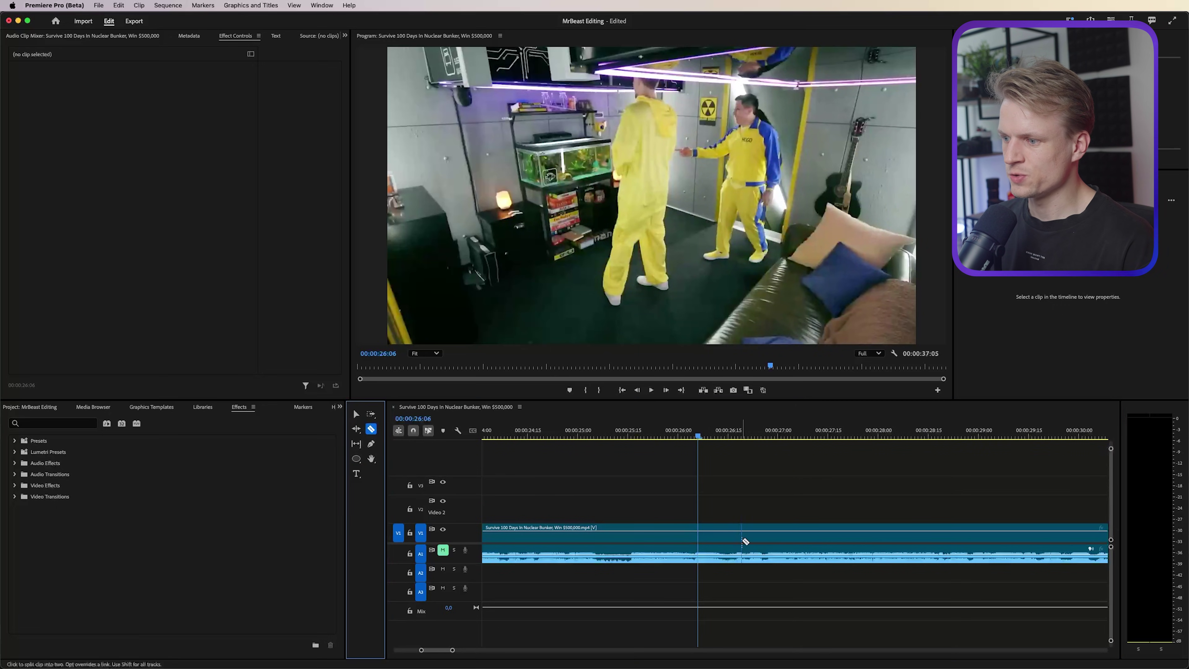
{"action": "left_click", "coordinate": [700, 530]}
{"action": "left_click_drag", "start_coordinate": [702, 438], "coordinate": [770, 437]}
{"action": "left_click", "coordinate": [771, 532]}
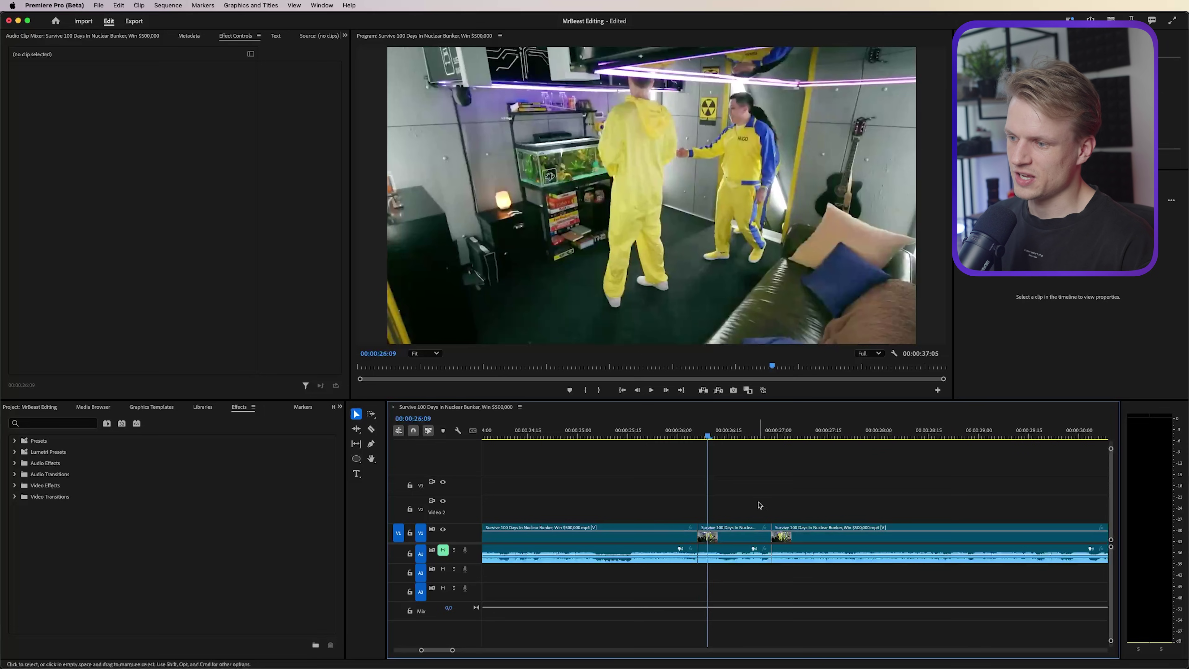
Replace the short middle segment of the bunker clip with an After Effects composition
{"action": "left_click_drag", "start_coordinate": [757, 503], "coordinate": [730, 531]}
{"action": "right_click", "coordinate": [725, 531]}
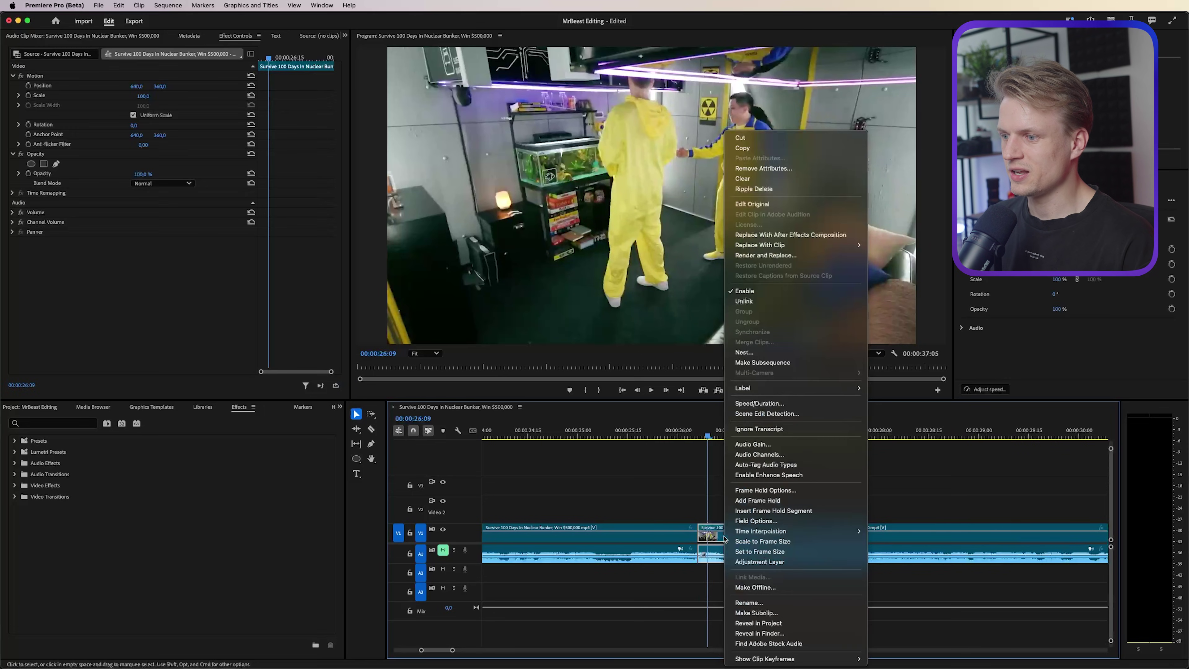
{"action": "left_click", "coordinate": [790, 234]}
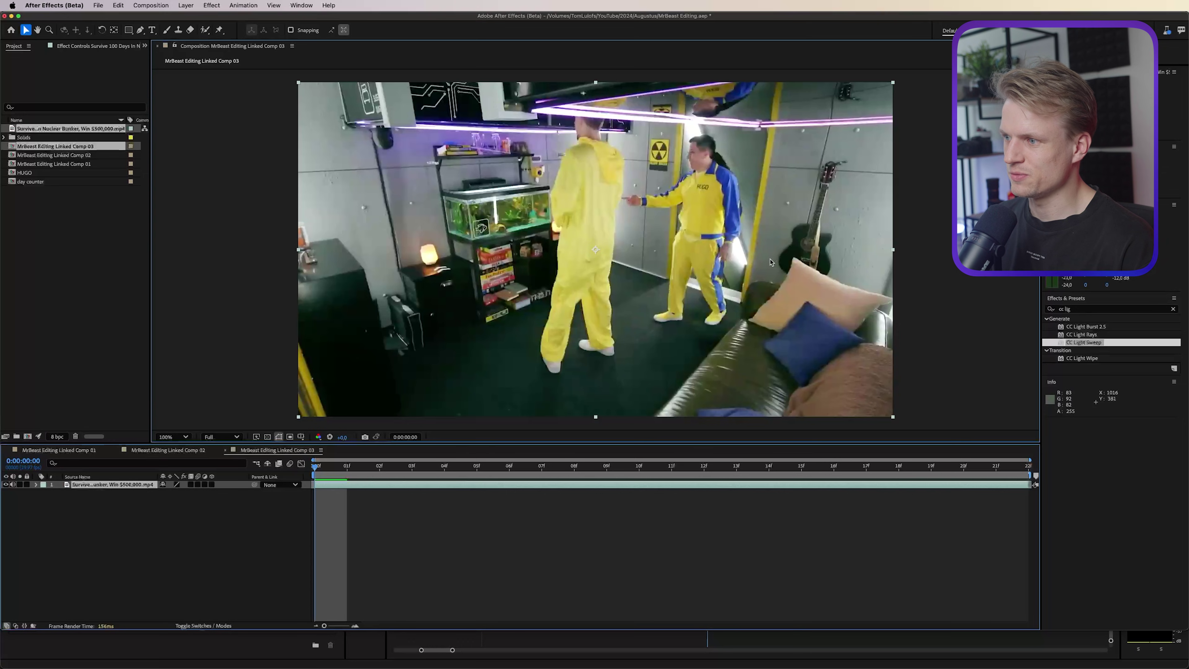
Add a text layer with the name shown on the man's suit and place it over the fish tank
{"action": "left_click", "coordinate": [151, 30]}
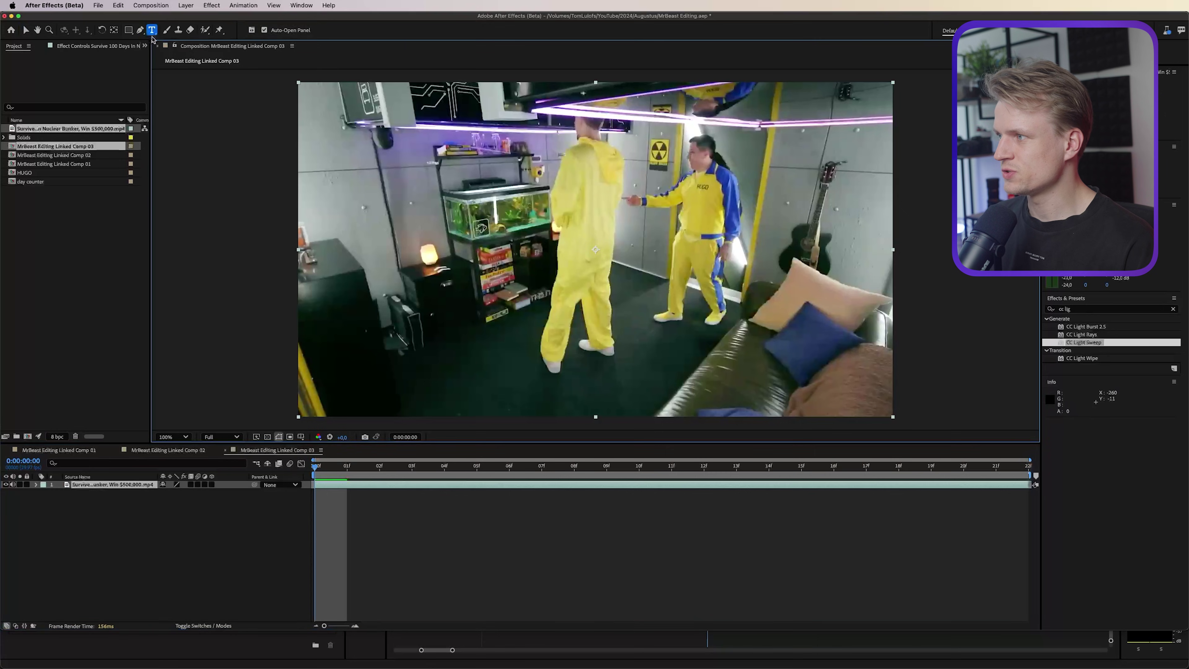
{"action": "left_click", "coordinate": [564, 234]}
{"action": "type", "text": "HUGO"}
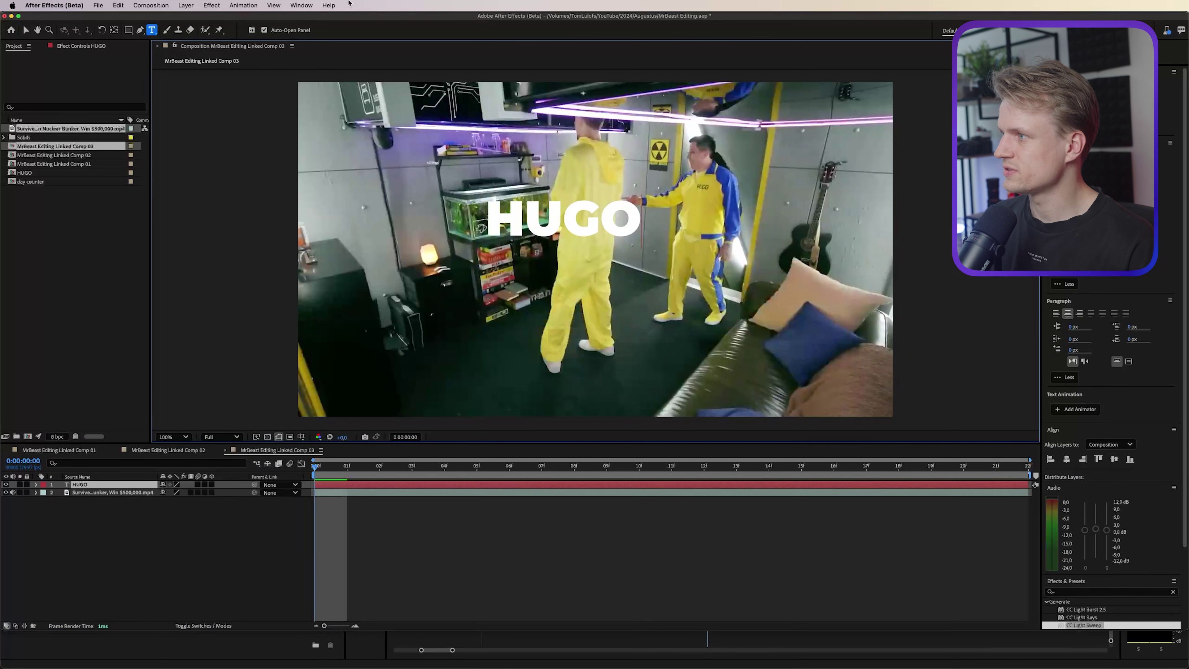
{"action": "left_click", "coordinate": [26, 30]}
{"action": "left_click_drag", "start_coordinate": [564, 219], "coordinate": [491, 217]}
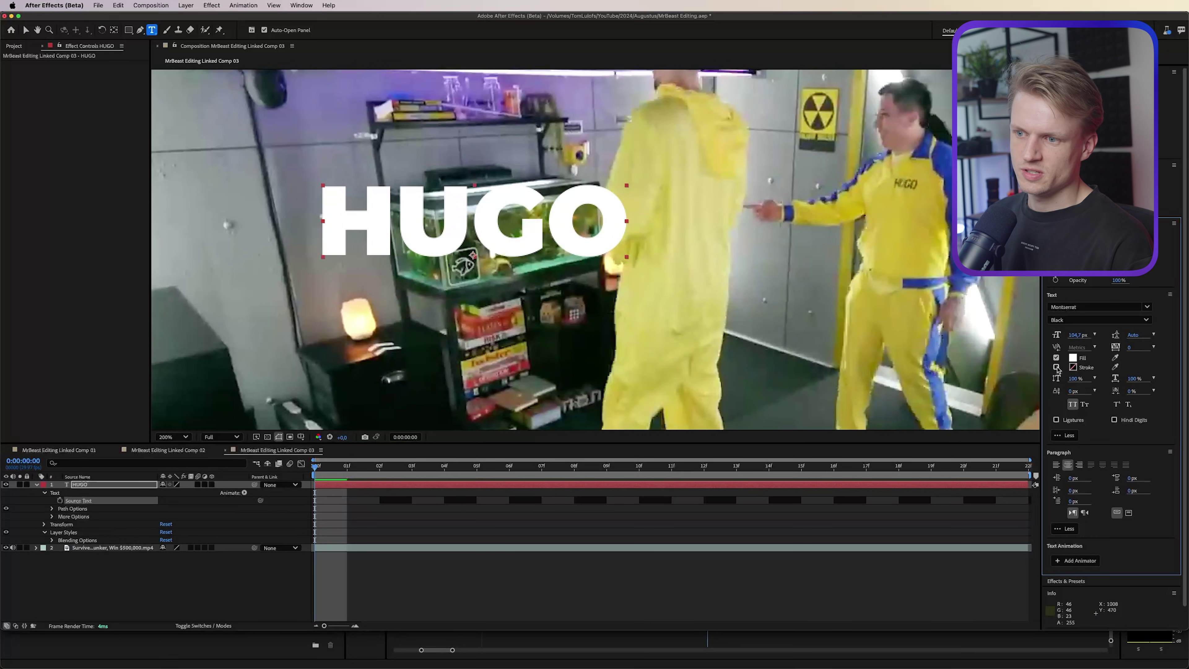
Give the name text a black stroke 3 px wide
{"action": "left_click", "coordinate": [1056, 367]}
{"action": "left_click_drag", "start_coordinate": [1072, 378], "coordinate": [1068, 378]}
{"action": "left_click", "coordinate": [1075, 378]}
{"action": "key", "text": "Return"}
{"action": "scroll", "coordinate": [1081, 555], "scroll_direction": "down", "scroll_amount": 2}
Find the Stylize Glow effect and apply it to the name text layer
{"action": "left_click", "coordinate": [1082, 560]}
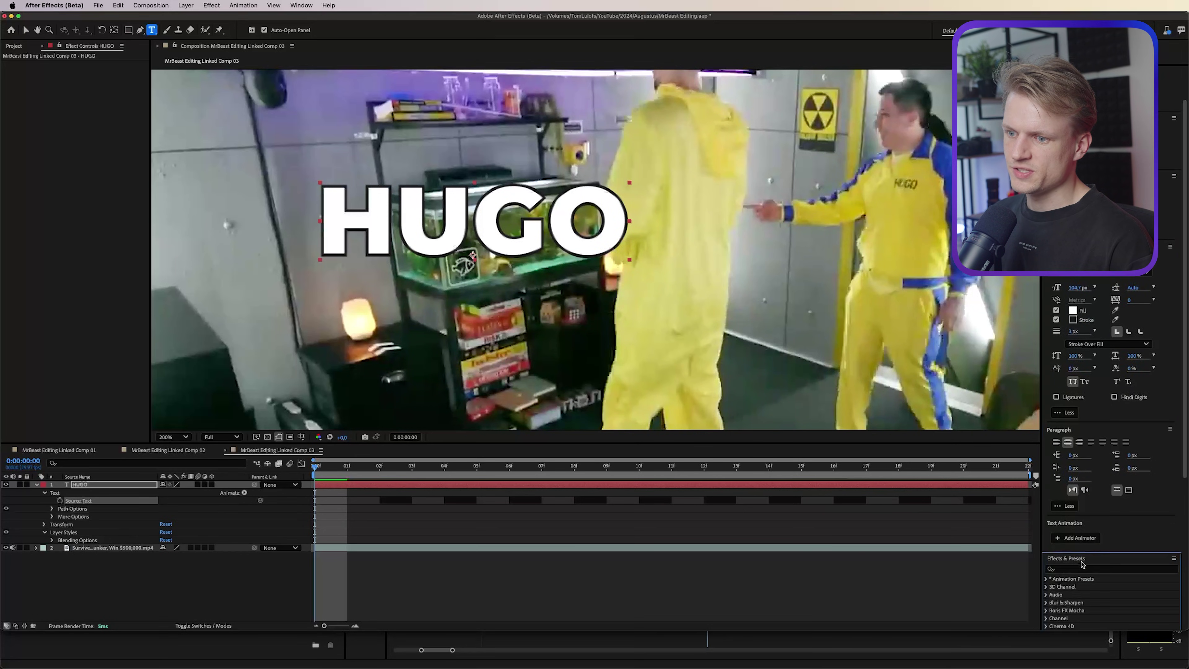
{"action": "left_click", "coordinate": [1093, 347]}
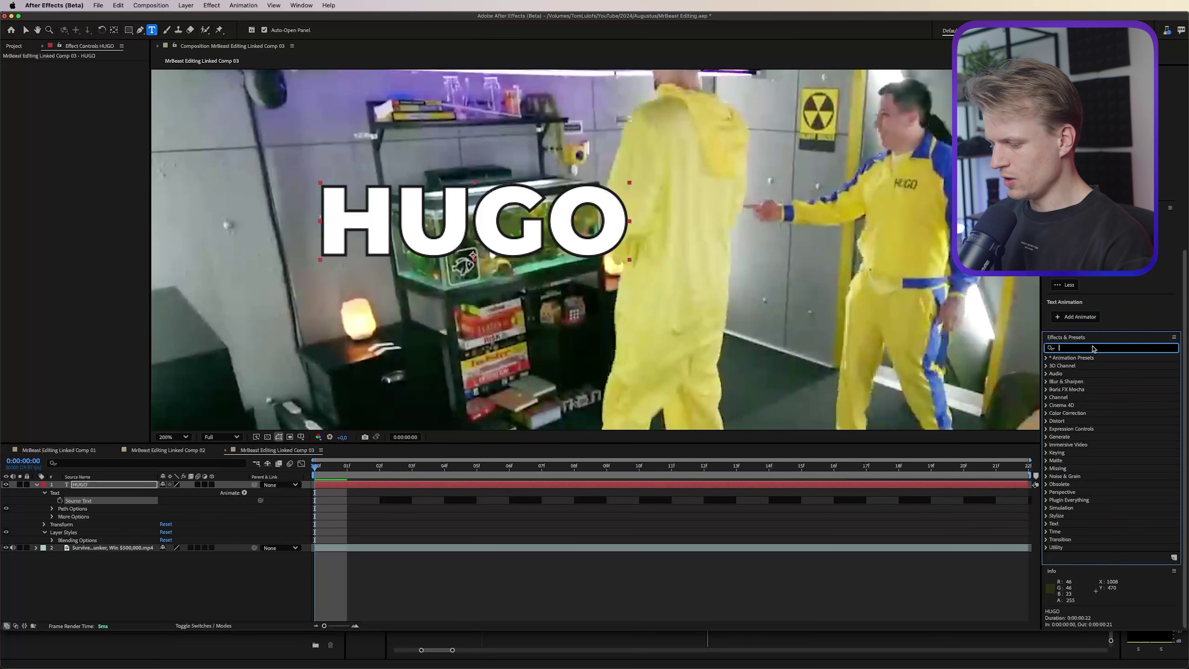
{"action": "type", "text": "glow"}
{"action": "double_click", "coordinate": [1079, 547]}
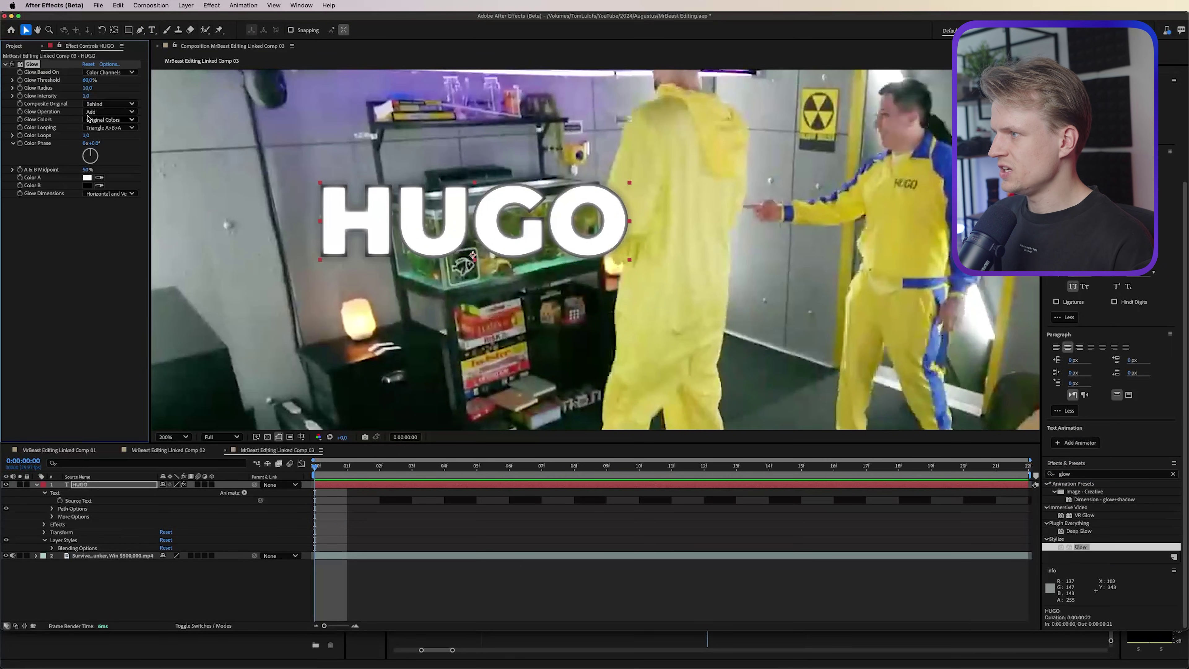
Switch the Glow Colors to A & B Colors and make Color A a saturated blue-purple
{"action": "left_click", "coordinate": [92, 121]}
{"action": "left_click", "coordinate": [111, 138]}
{"action": "left_click", "coordinate": [88, 178]}
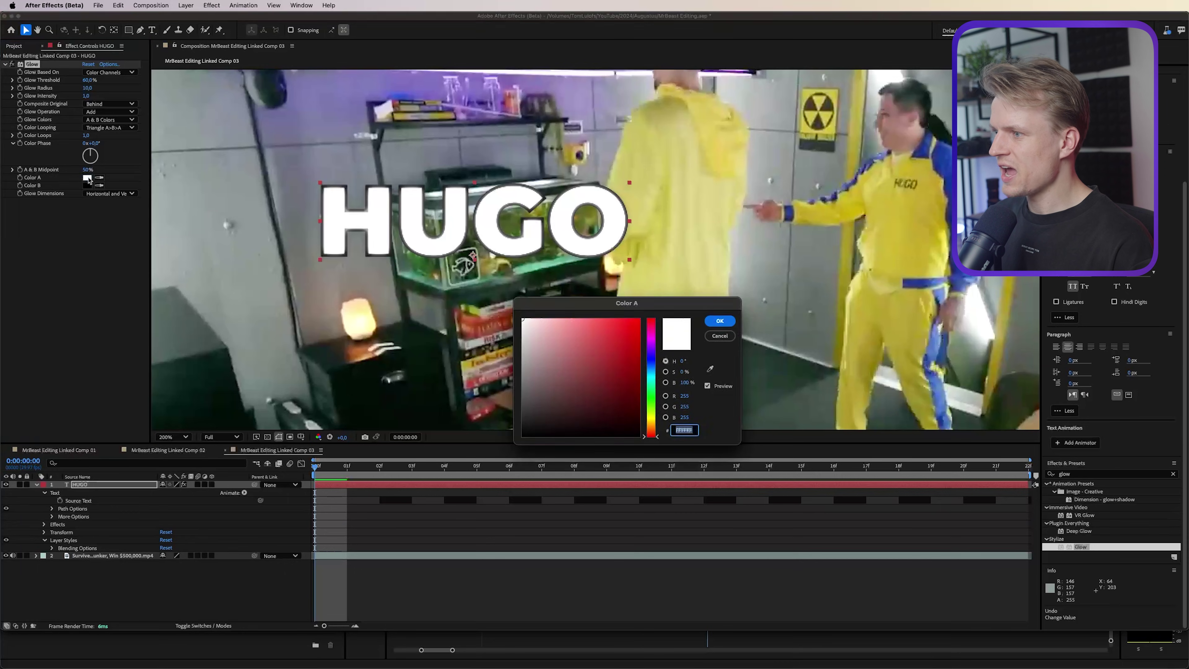
{"action": "left_click", "coordinate": [651, 357]}
{"action": "left_click", "coordinate": [594, 380]}
{"action": "left_click_drag", "start_coordinate": [595, 380], "coordinate": [632, 329]}
{"action": "left_click", "coordinate": [720, 321]}
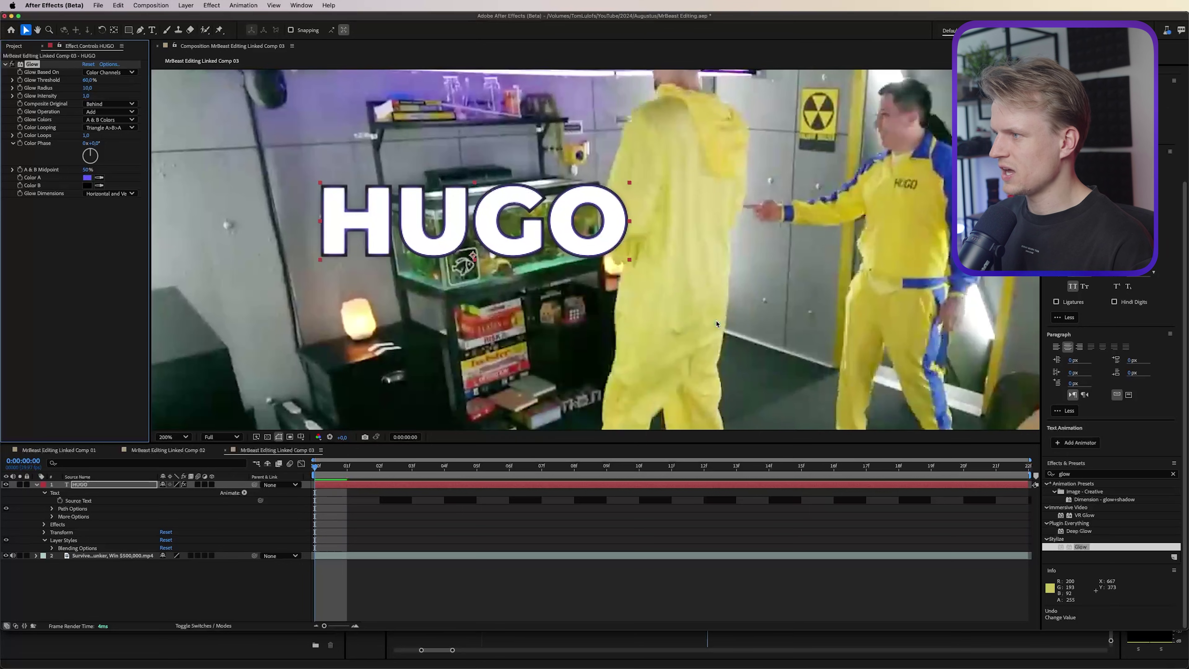
Set the Glow effect's A & B Midpoint to 100%, its radius to 62 and its intensity to about 1.2
{"action": "mouse_move", "coordinate": [96, 94]}
{"action": "left_mouse_down"}
{"action": "mouse_move", "coordinate": [108, 93]}
{"action": "mouse_move", "coordinate": [100, 88]}
{"action": "left_mouse_up"}
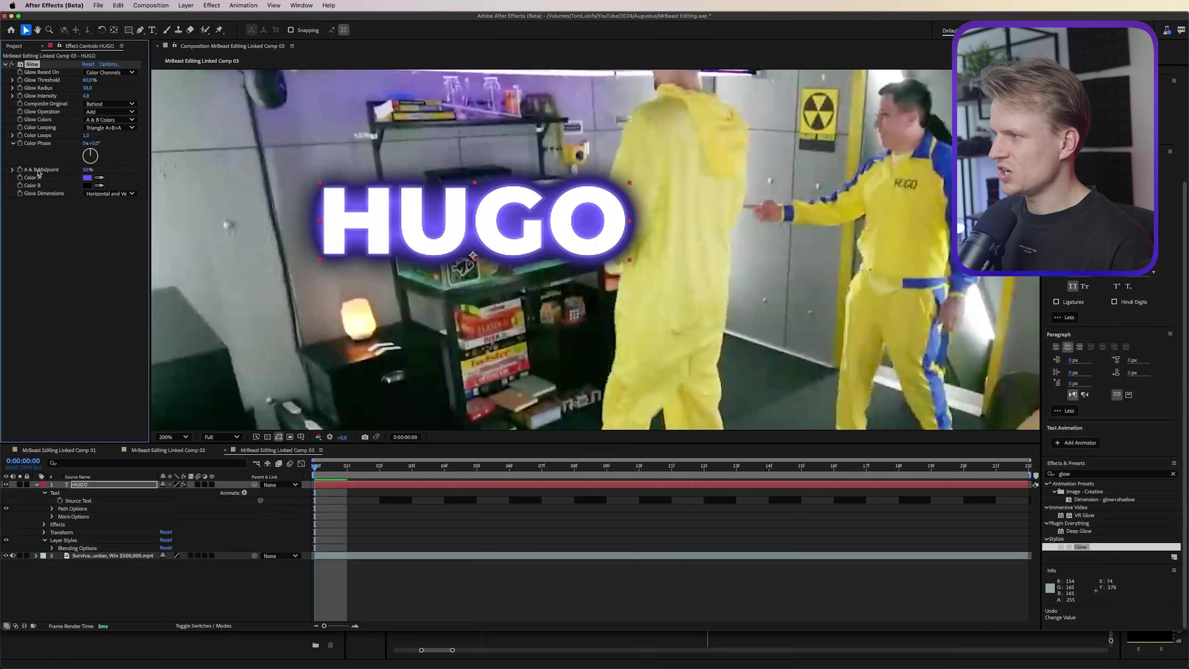
{"action": "left_click_drag", "start_coordinate": [86, 173], "coordinate": [108, 172]}
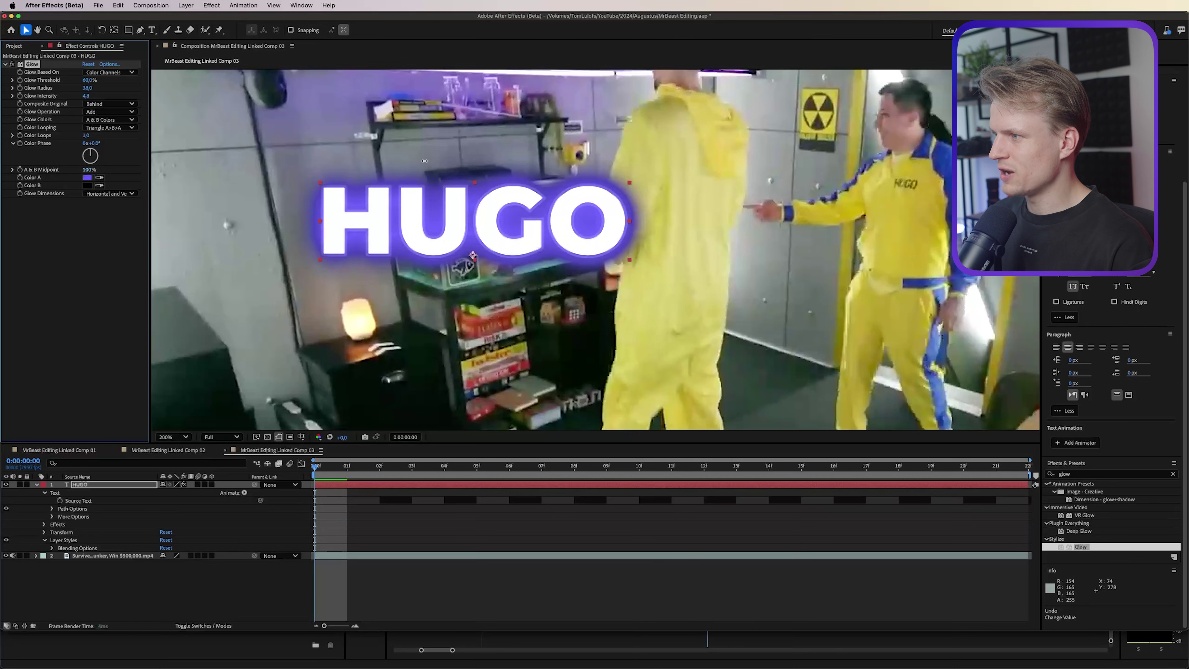
{"action": "key", "text": "period"}
{"action": "left_click_drag", "start_coordinate": [458, 217], "coordinate": [669, 272]}
{"action": "mouse_move", "coordinate": [91, 88]}
{"action": "left_mouse_down"}
{"action": "mouse_move", "coordinate": [77, 87]}
{"action": "mouse_move", "coordinate": [98, 84]}
{"action": "left_mouse_up"}
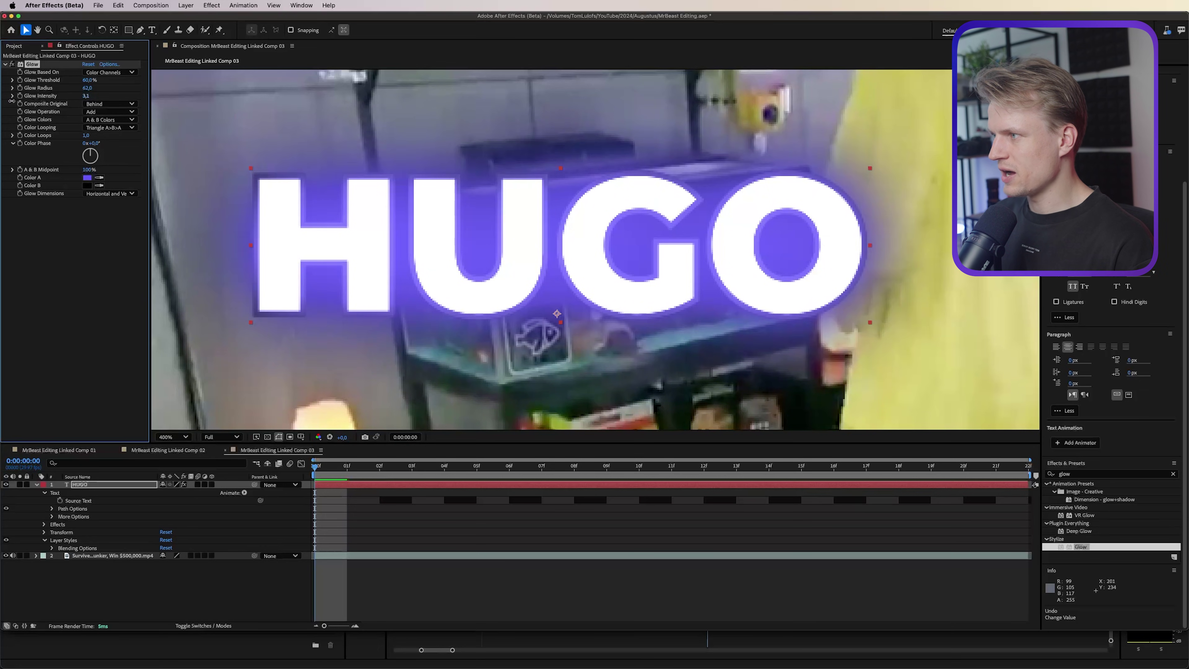
{"action": "left_click_drag", "start_coordinate": [63, 98], "coordinate": [34, 102]}
{"action": "left_click", "coordinate": [91, 97]}
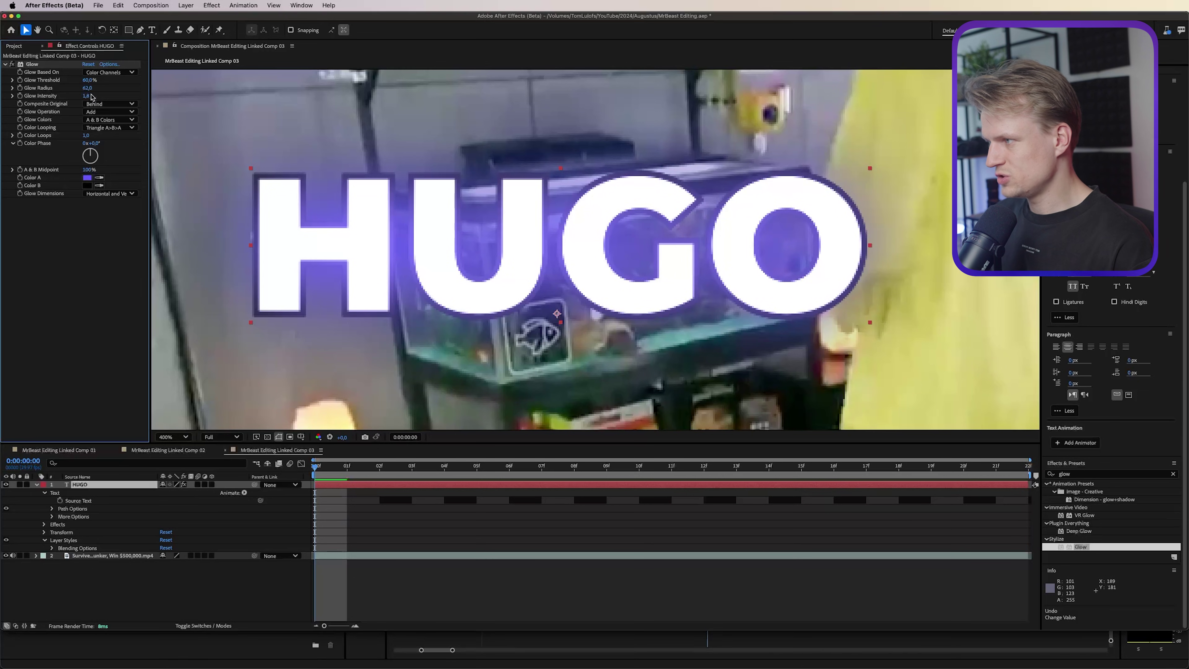
{"action": "key", "text": "super+z"}
{"action": "scroll", "coordinate": [353, 341], "scroll_direction": "down", "scroll_amount": 1}
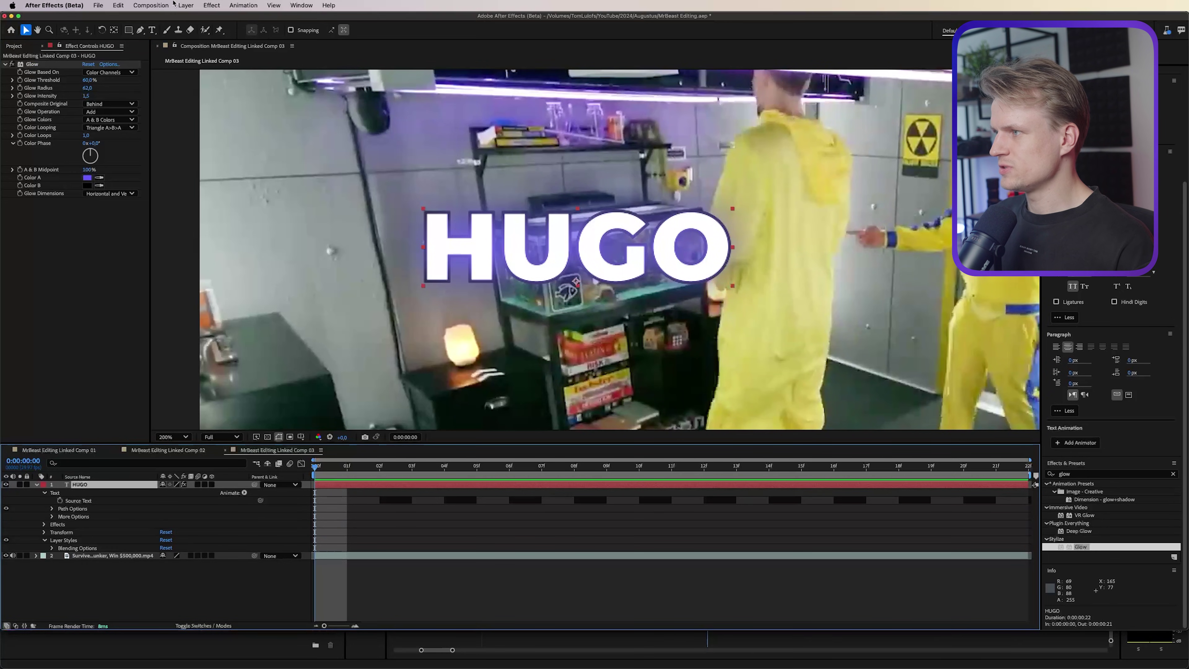
Create a new 1280 x 720 px solid layer above the name text
{"action": "left_click", "coordinate": [185, 5]}
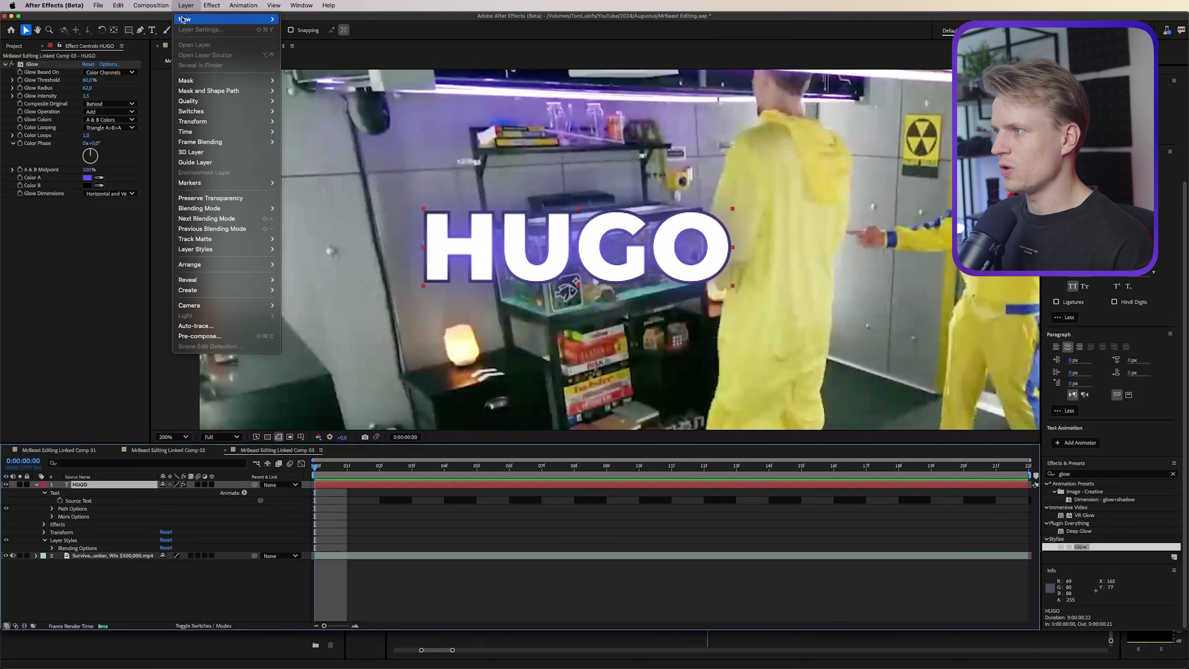
{"action": "mouse_move", "coordinate": [184, 21]}
{"action": "left_click", "coordinate": [295, 30]}
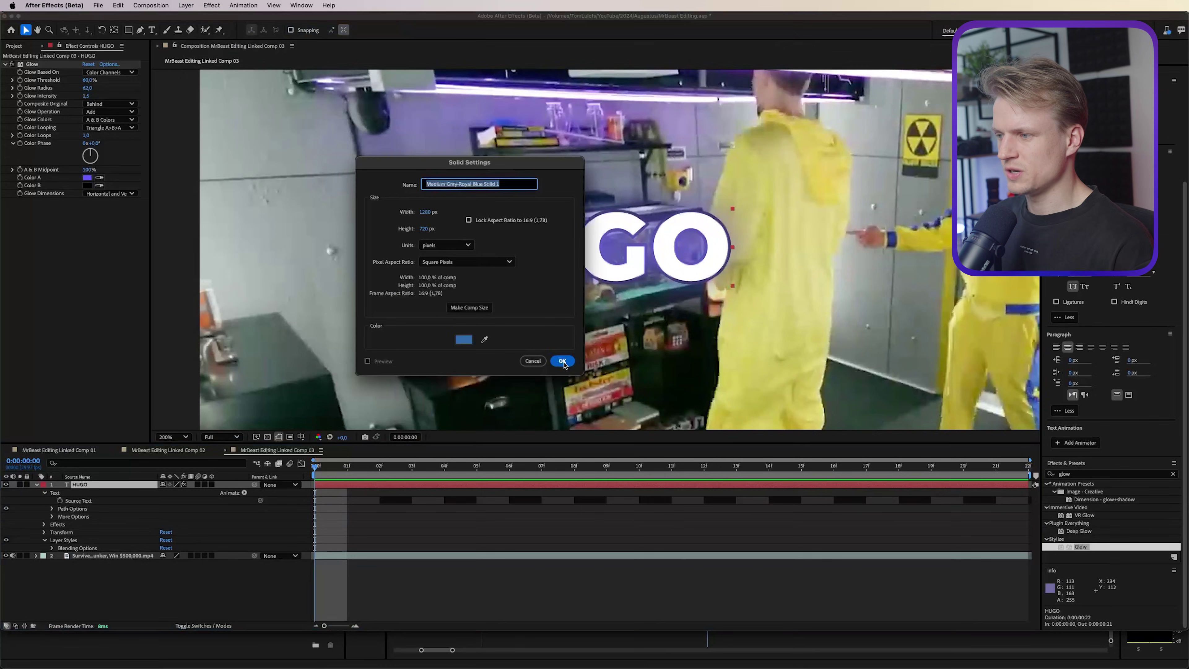
{"action": "left_click", "coordinate": [562, 361]}
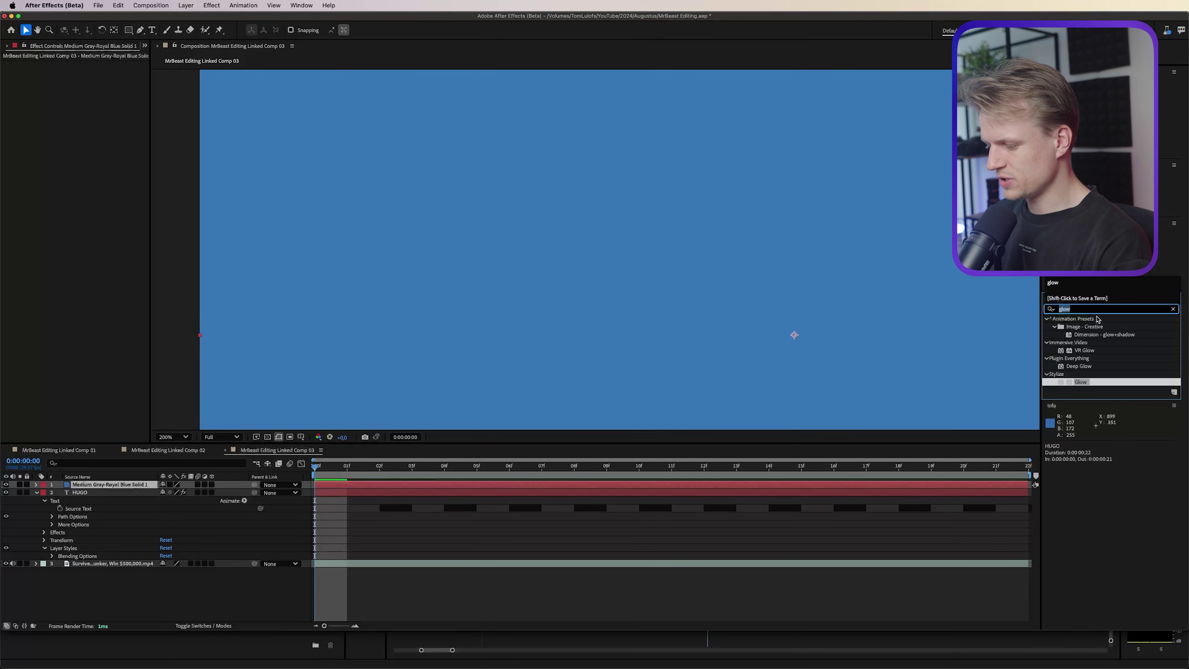
Apply the Grid effect to the new solid and make the grid lines black
{"action": "type", "text": "grid"}
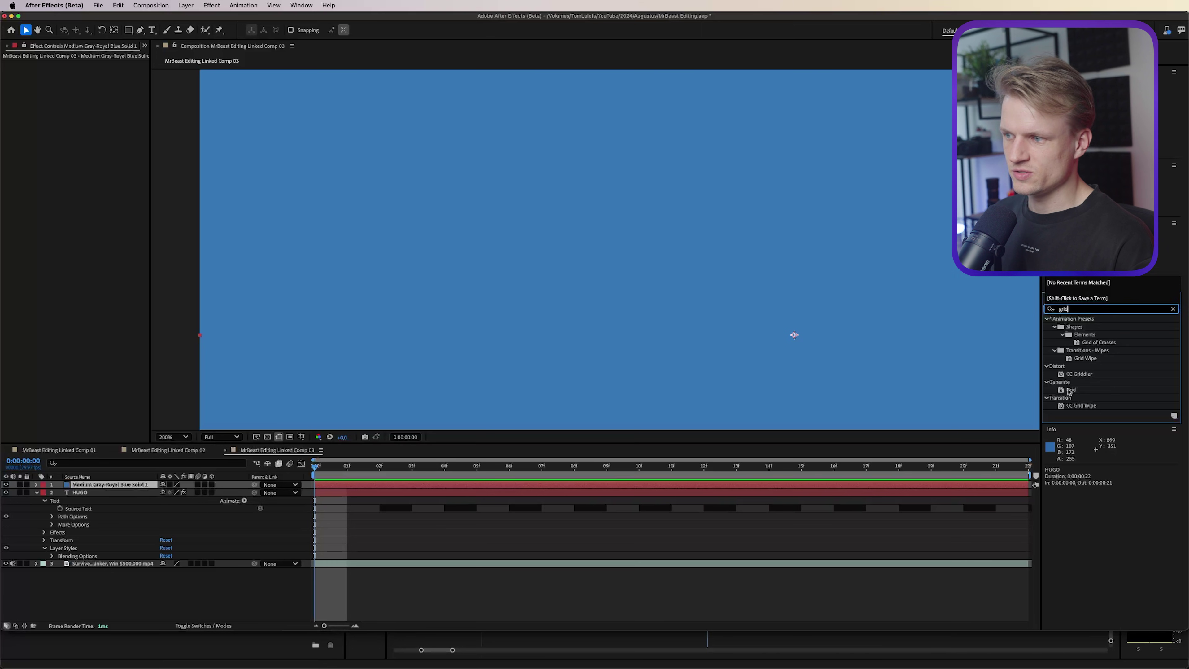
{"action": "double_click", "coordinate": [1069, 390]}
{"action": "left_click", "coordinate": [87, 136]}
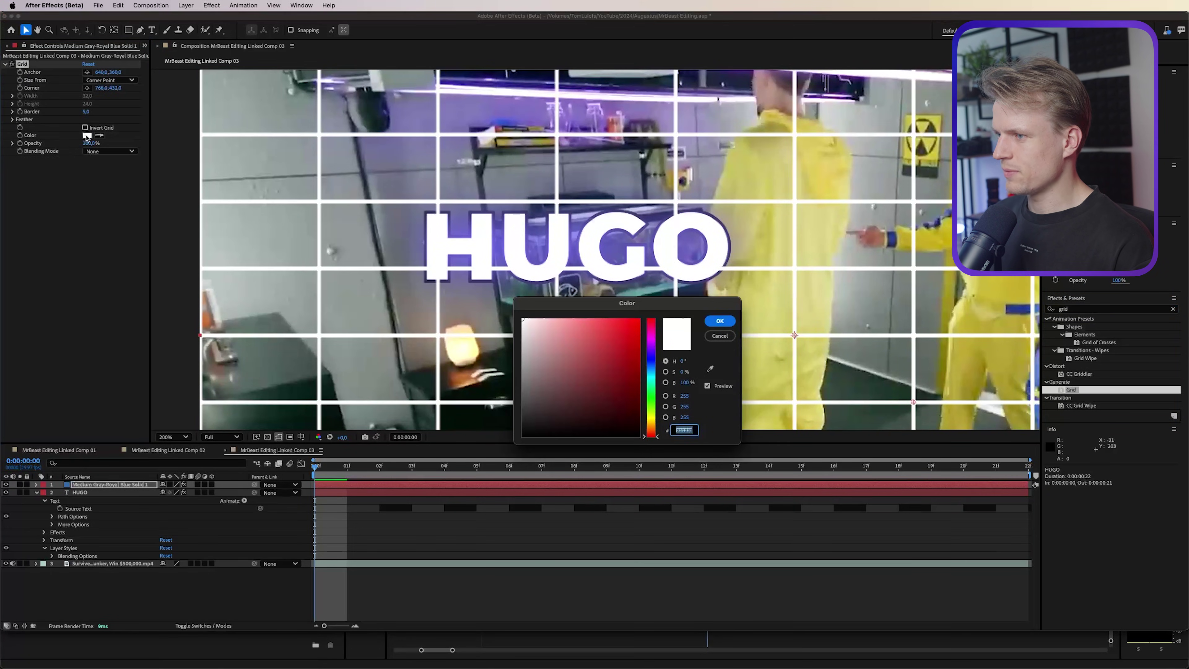
{"action": "left_click", "coordinate": [522, 435]}
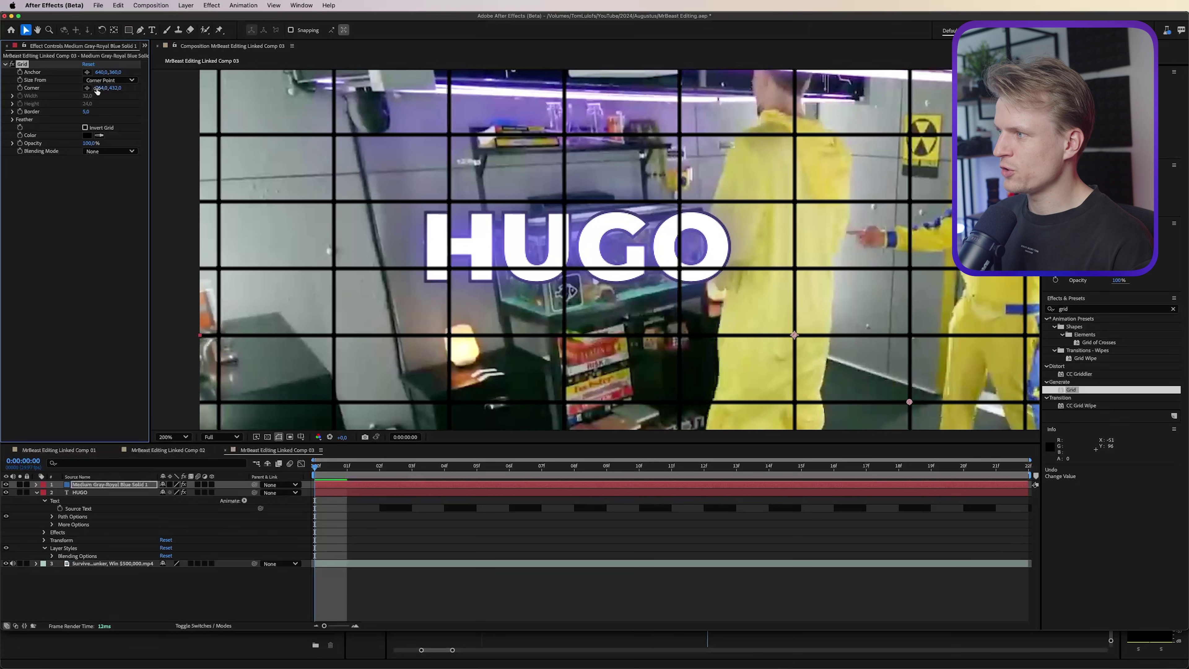
Remove the grid's vertical lines from the frame by setting Corner X to 1650 and Anchor X to -196
{"action": "left_click_drag", "start_coordinate": [99, 88], "coordinate": [341, 71]}
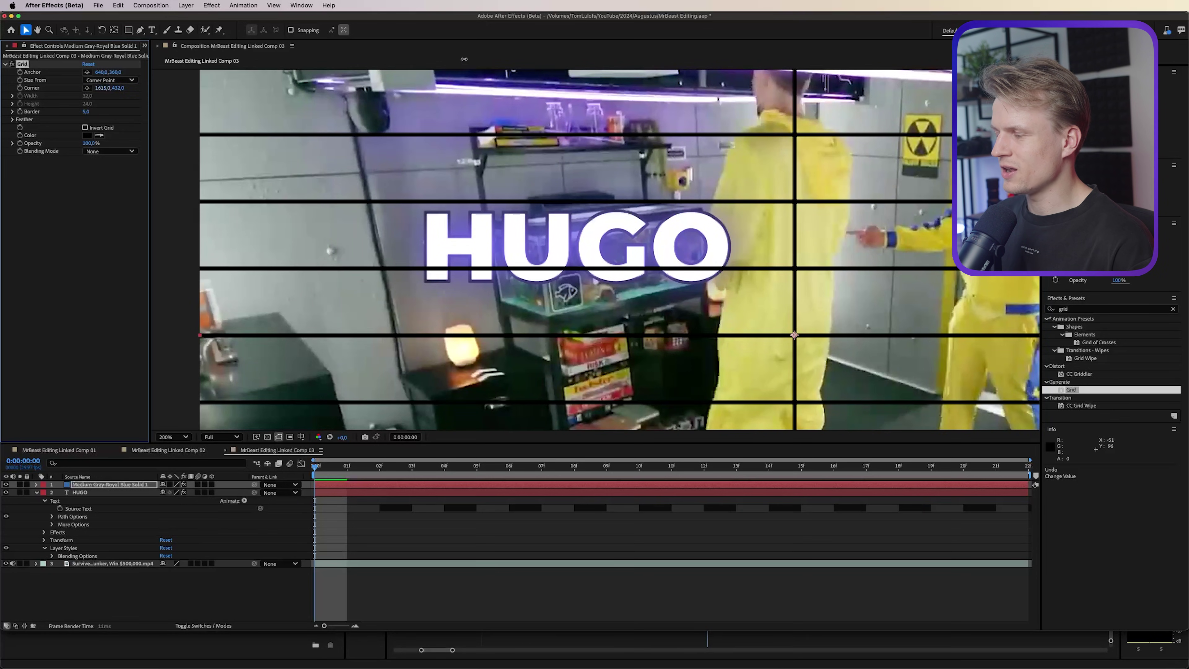
{"action": "left_click_drag", "start_coordinate": [464, 59], "coordinate": [480, 59]}
{"action": "scroll", "coordinate": [491, 180], "scroll_direction": "down", "scroll_amount": 1}
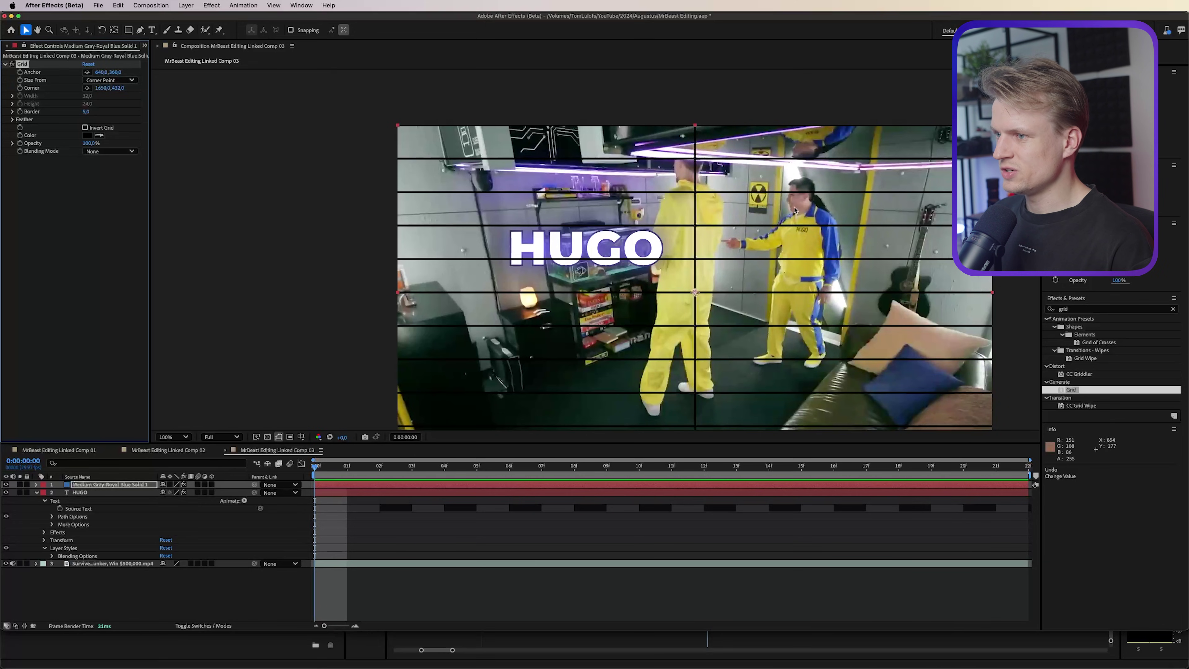
{"action": "left_click_drag", "start_coordinate": [98, 73], "coordinate": [12, 83]}
{"action": "left_click_drag", "start_coordinate": [107, 72], "coordinate": [83, 72]}
{"action": "scroll", "coordinate": [372, 297], "scroll_direction": "up", "scroll_amount": 2}
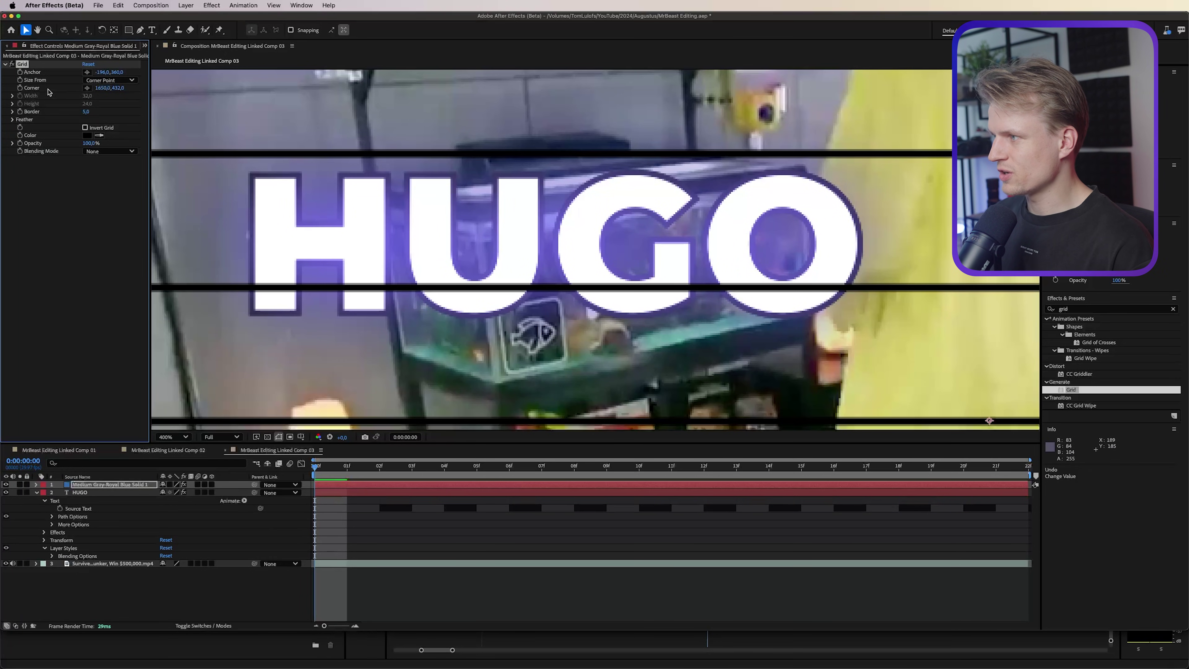
Tighten the horizontal grid lines with Corner Y at 369 and thin them to a border of 4
{"action": "left_click_drag", "start_coordinate": [117, 88], "coordinate": [89, 88]}
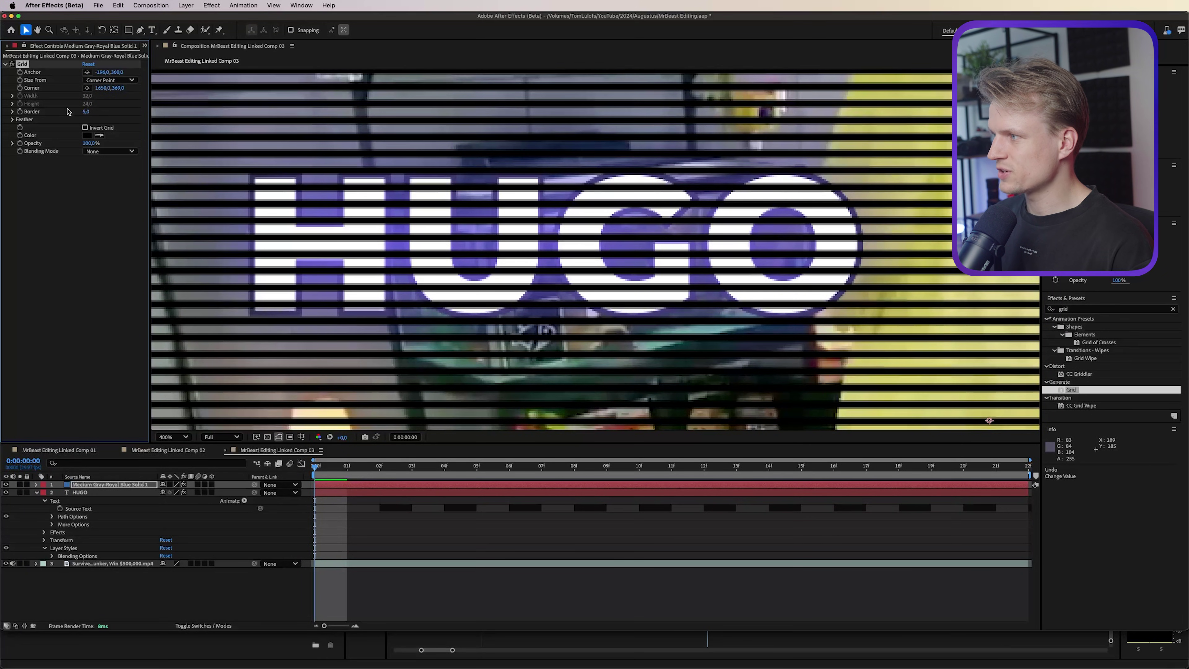
{"action": "left_click", "coordinate": [87, 112]}
{"action": "type", "text": "4"}
{"action": "key", "text": "Return"}
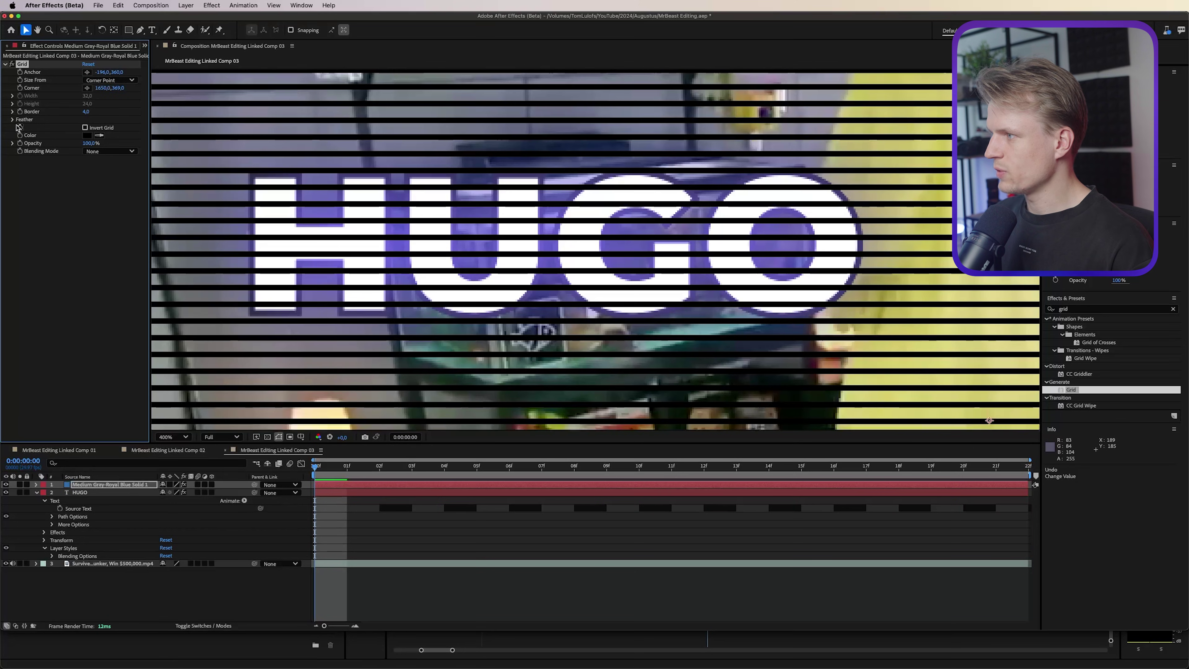
Refine the scan lines with a feather height of 1, Corner Y at 363 and opacity at 40%
{"action": "left_click", "coordinate": [13, 120]}
{"action": "left_click_drag", "start_coordinate": [86, 135], "coordinate": [117, 134]}
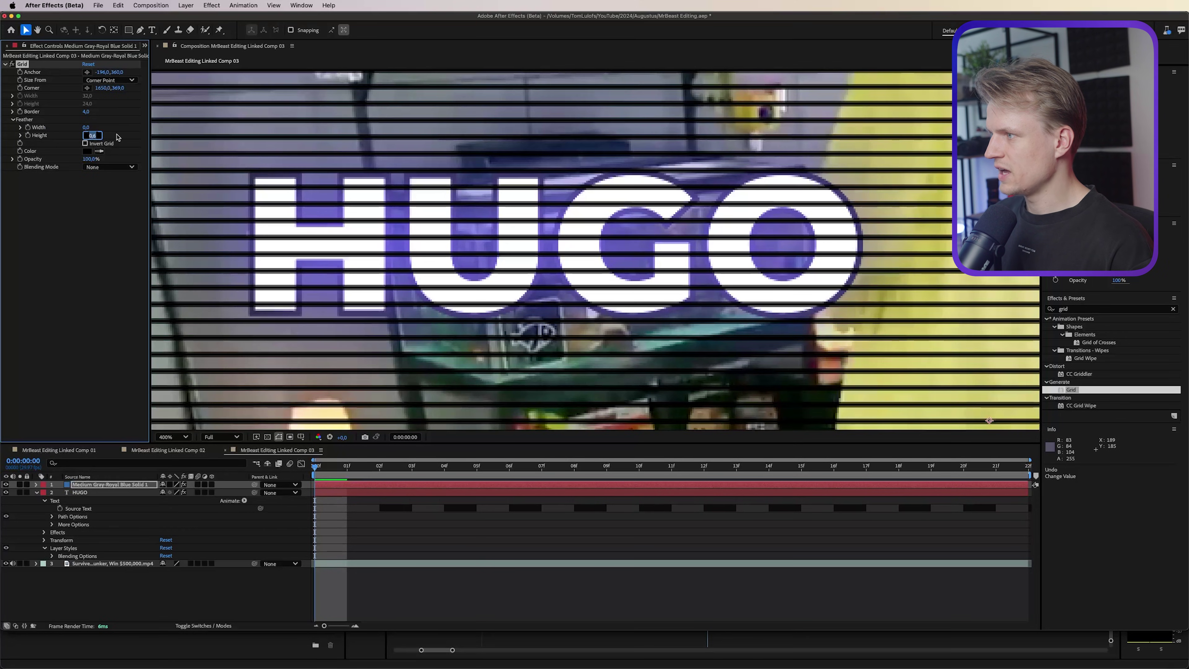
{"action": "left_click_drag", "start_coordinate": [121, 88], "coordinate": [116, 88]}
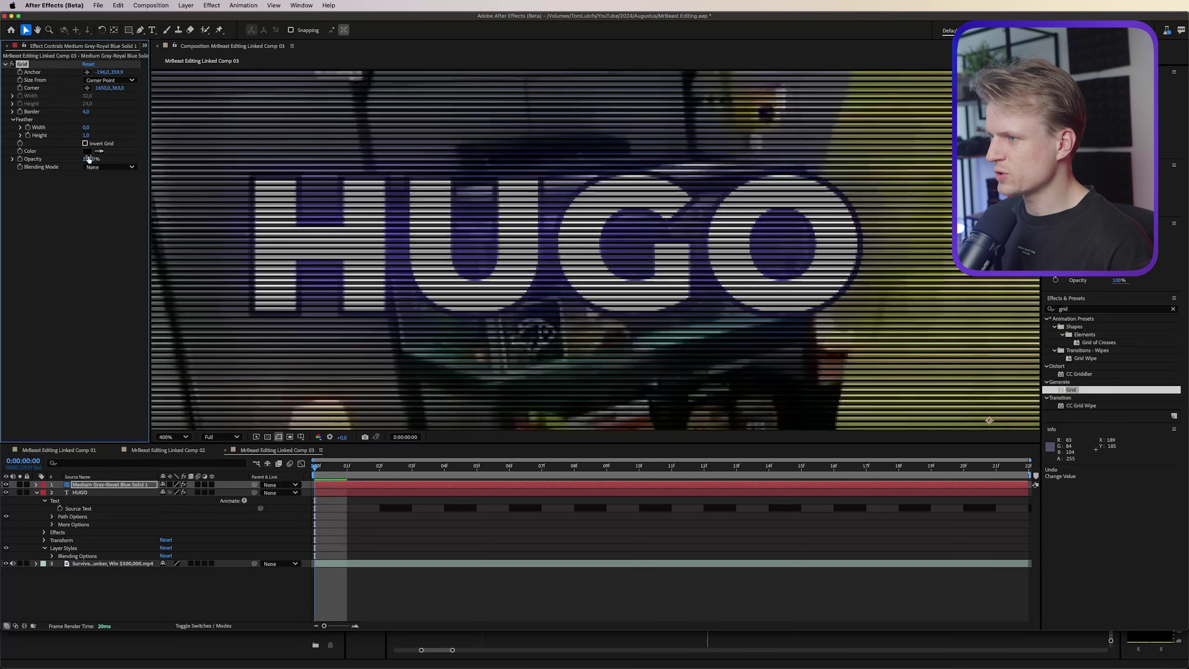
{"action": "left_click_drag", "start_coordinate": [89, 159], "coordinate": [64, 161]}
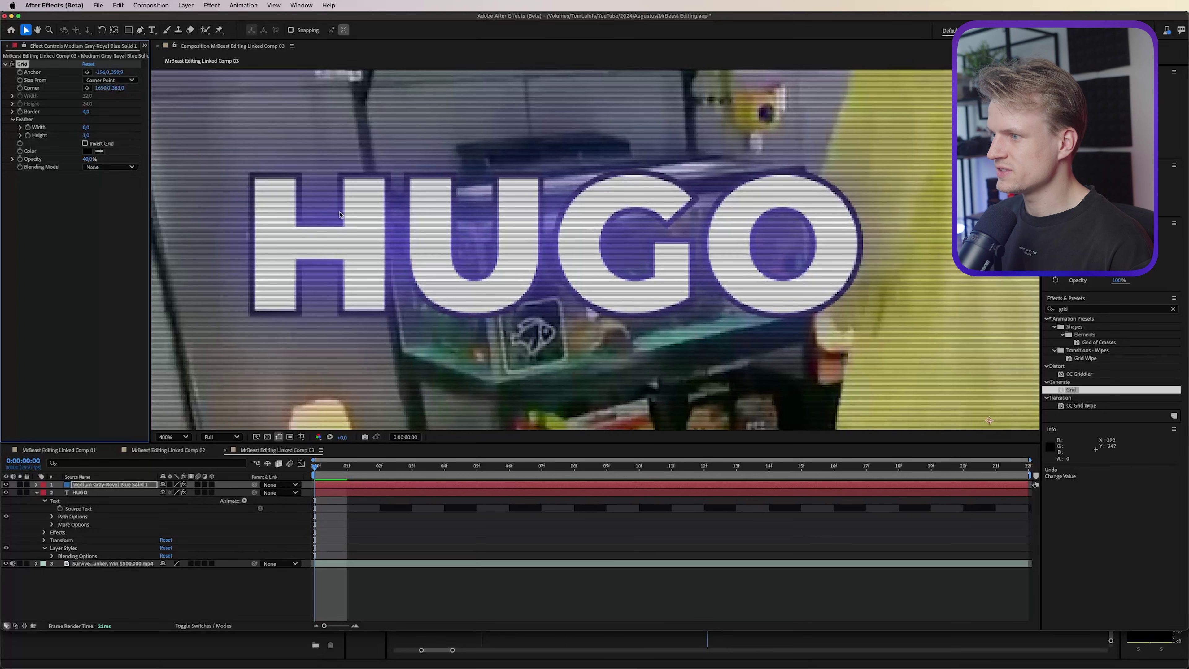
{"action": "key", "text": "comma"}
{"action": "key", "text": "comma"}
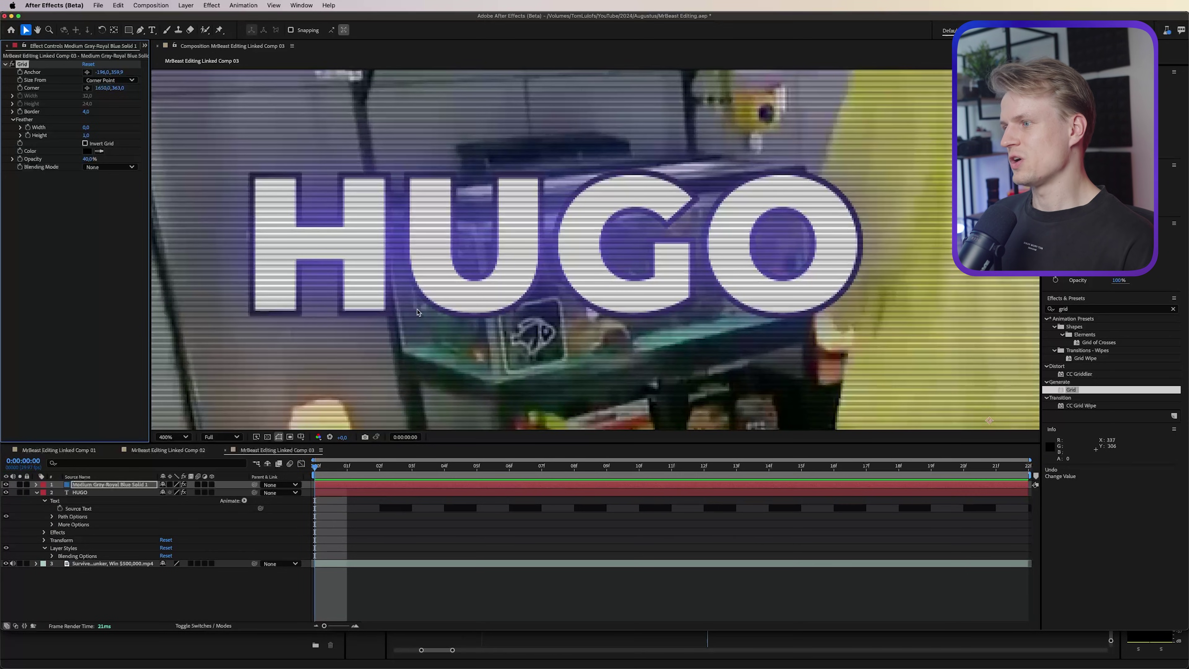
Use the name text layer as the grid solid's track matte and turn the text layer's visibility back on
{"action": "left_click", "coordinate": [139, 485]}
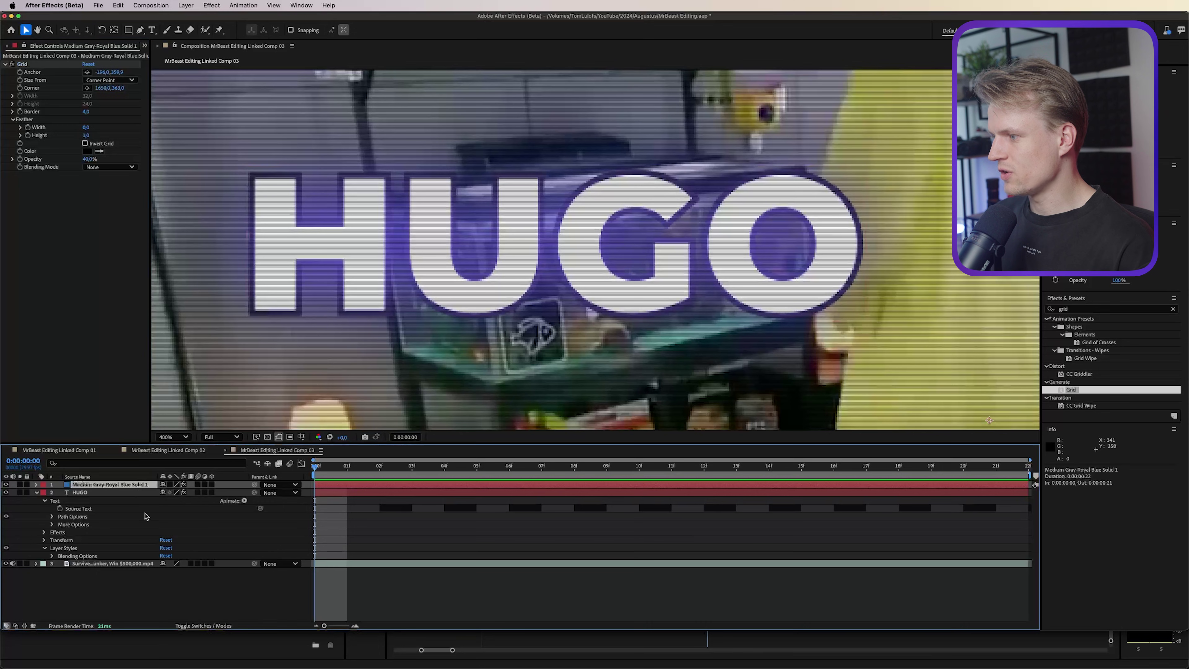
{"action": "left_click", "coordinate": [203, 626]}
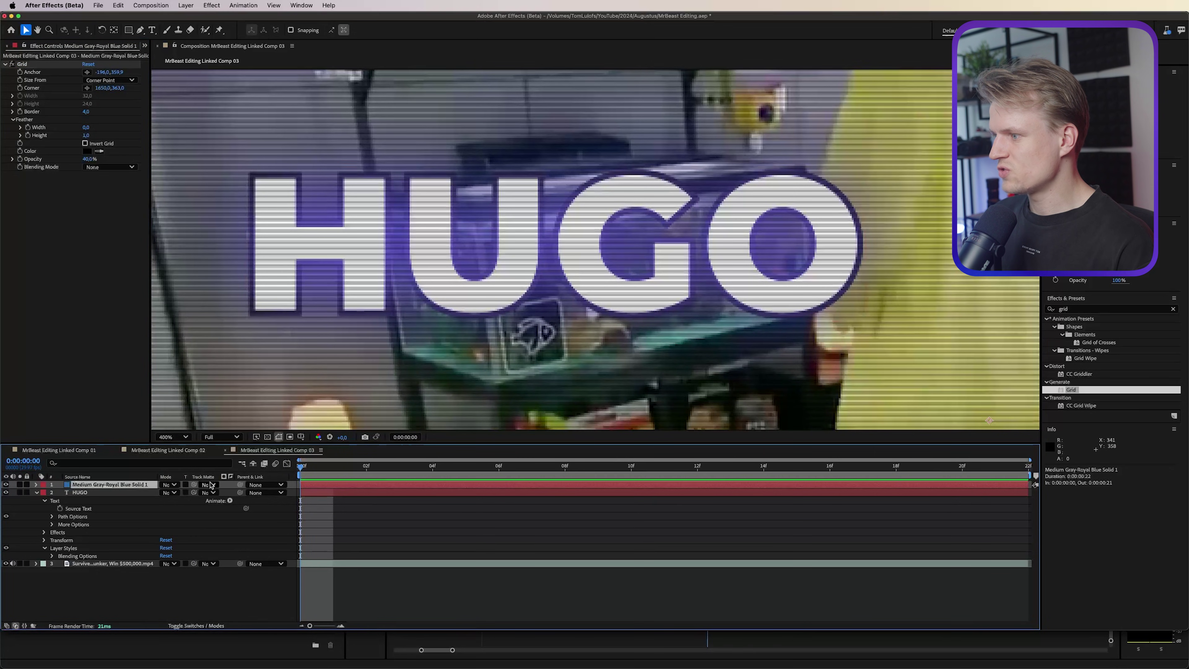
{"action": "left_click", "coordinate": [211, 485]}
{"action": "left_click", "coordinate": [228, 520]}
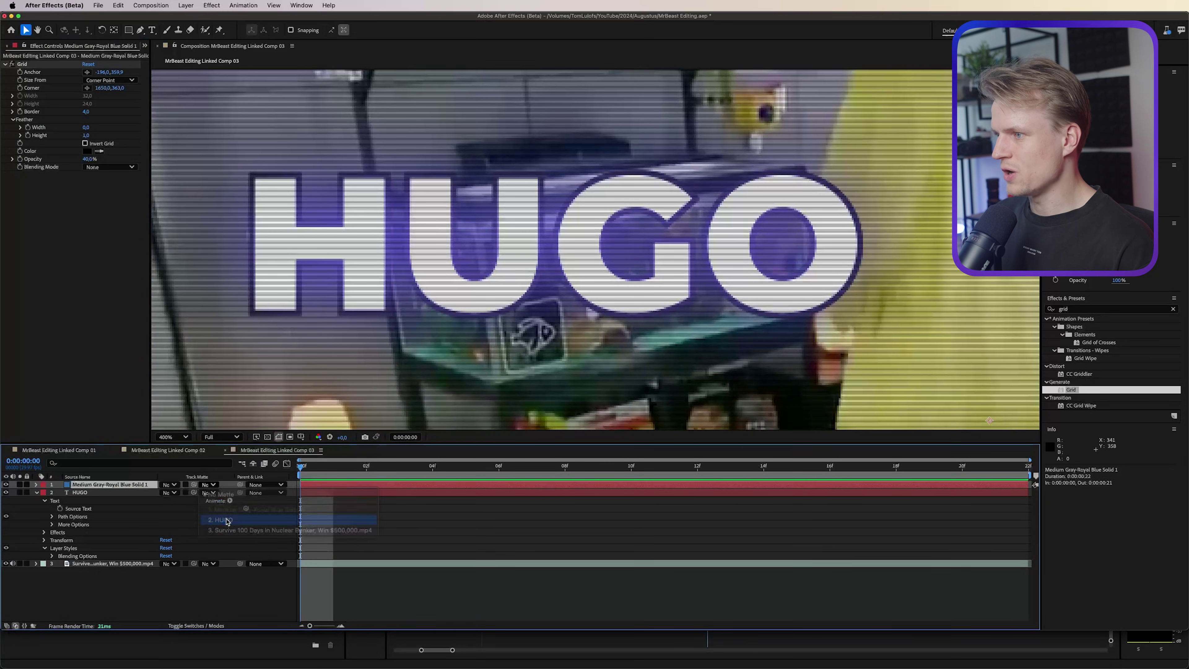
{"action": "left_click", "coordinate": [5, 493]}
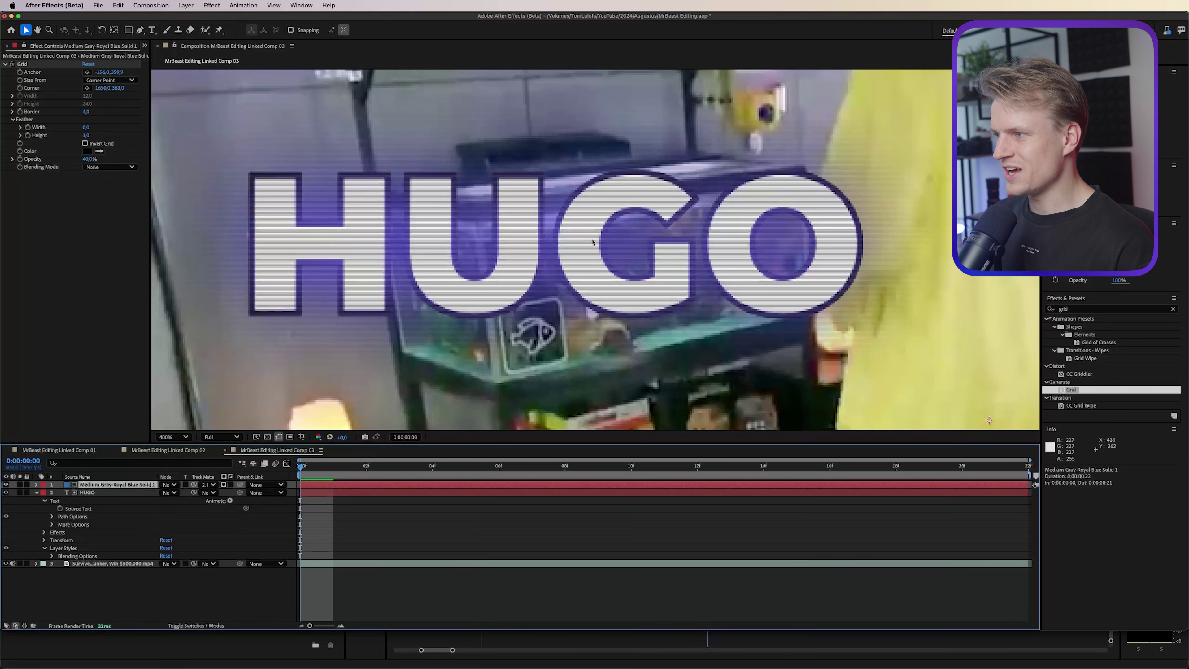
{"action": "scroll", "coordinate": [874, 316], "scroll_direction": "down", "scroll_amount": 2}
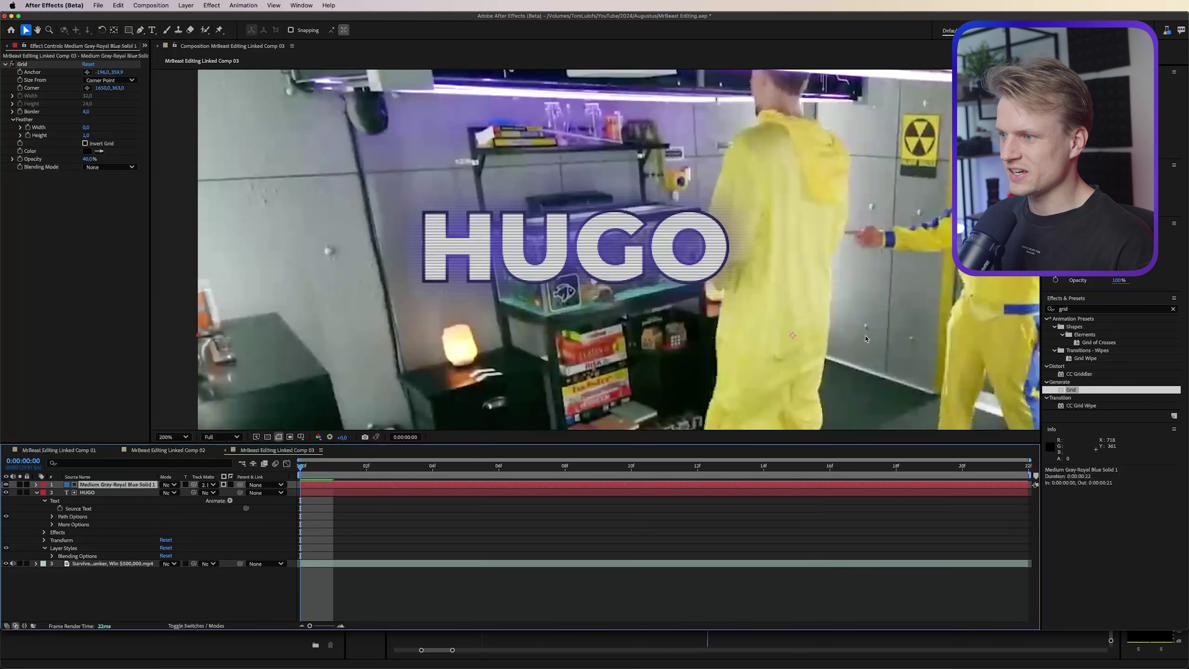
Play back the scan-lined name title over the clip, and add a null object directly above the bunker footage layer
{"action": "scroll", "coordinate": [643, 294], "scroll_direction": "up", "scroll_amount": 1}
{"action": "left_click", "coordinate": [643, 294]}
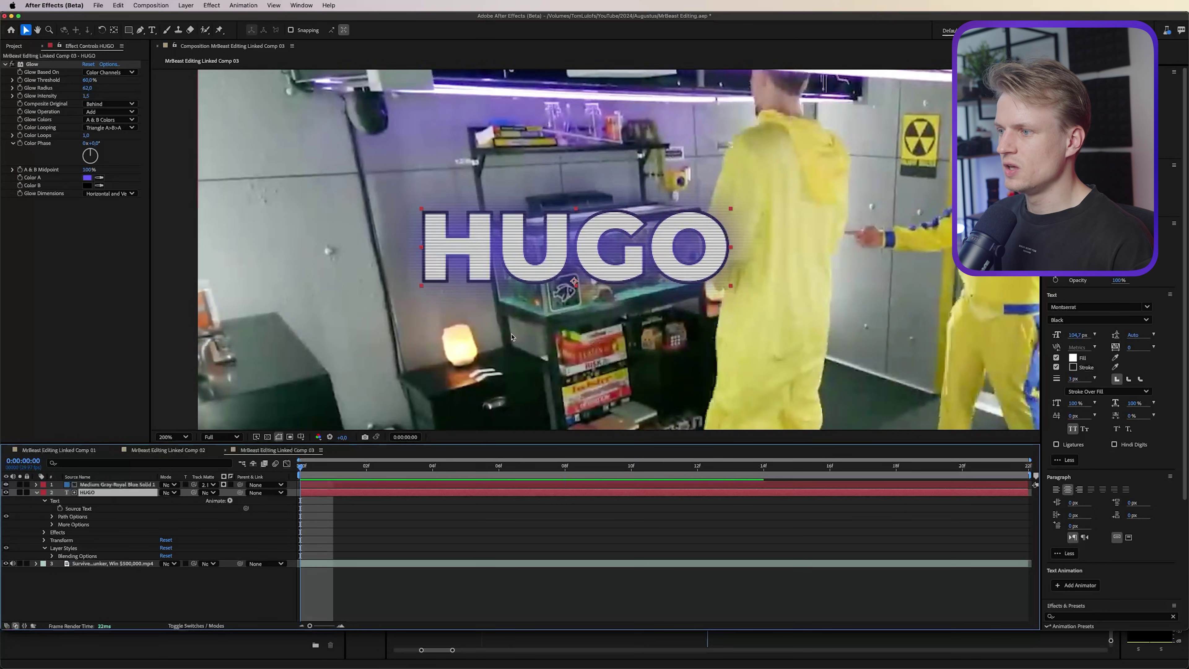
{"action": "scroll", "coordinate": [689, 274], "scroll_direction": "down", "scroll_amount": 1}
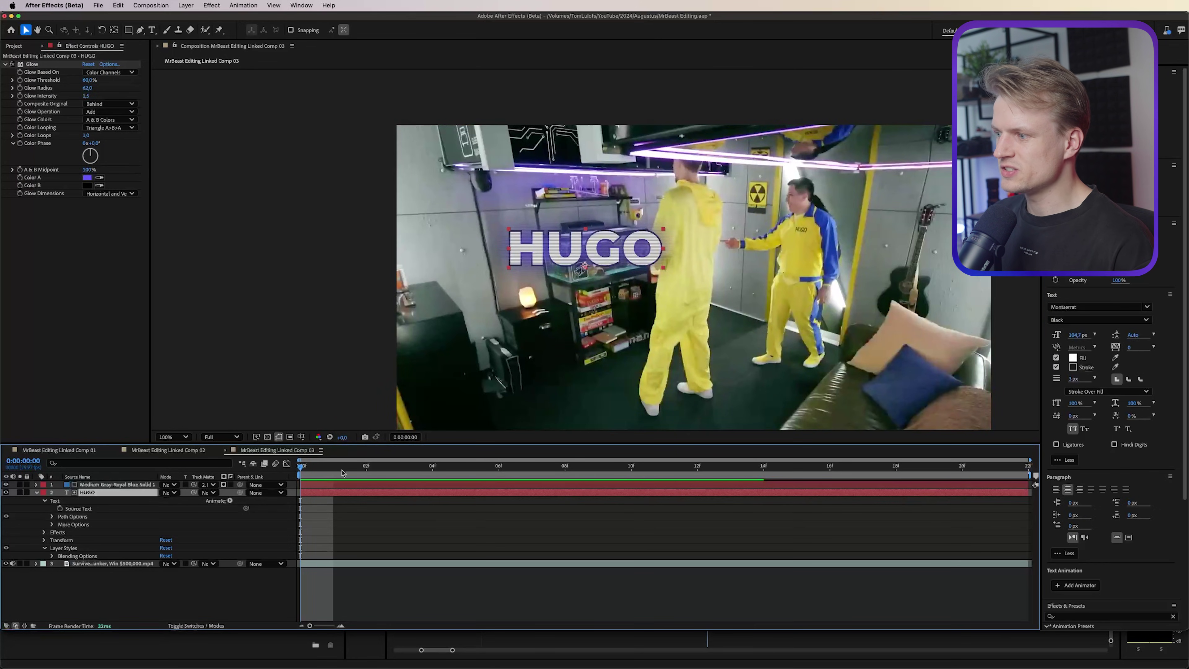
{"action": "key", "text": "space"}
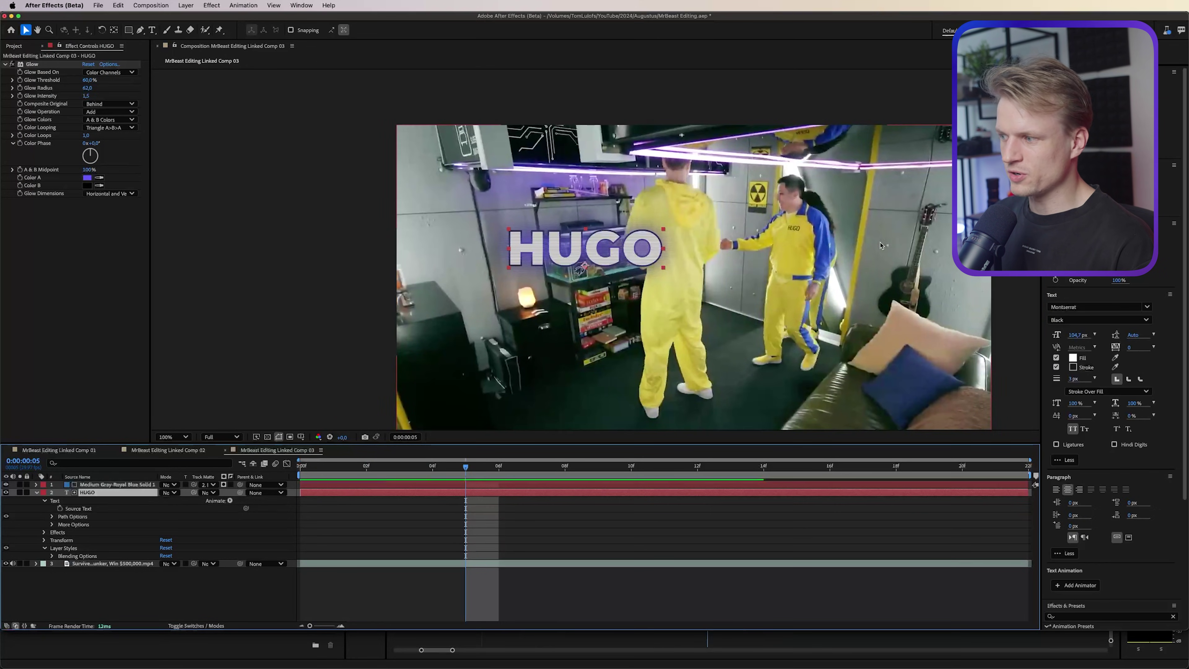
{"action": "key", "text": "space"}
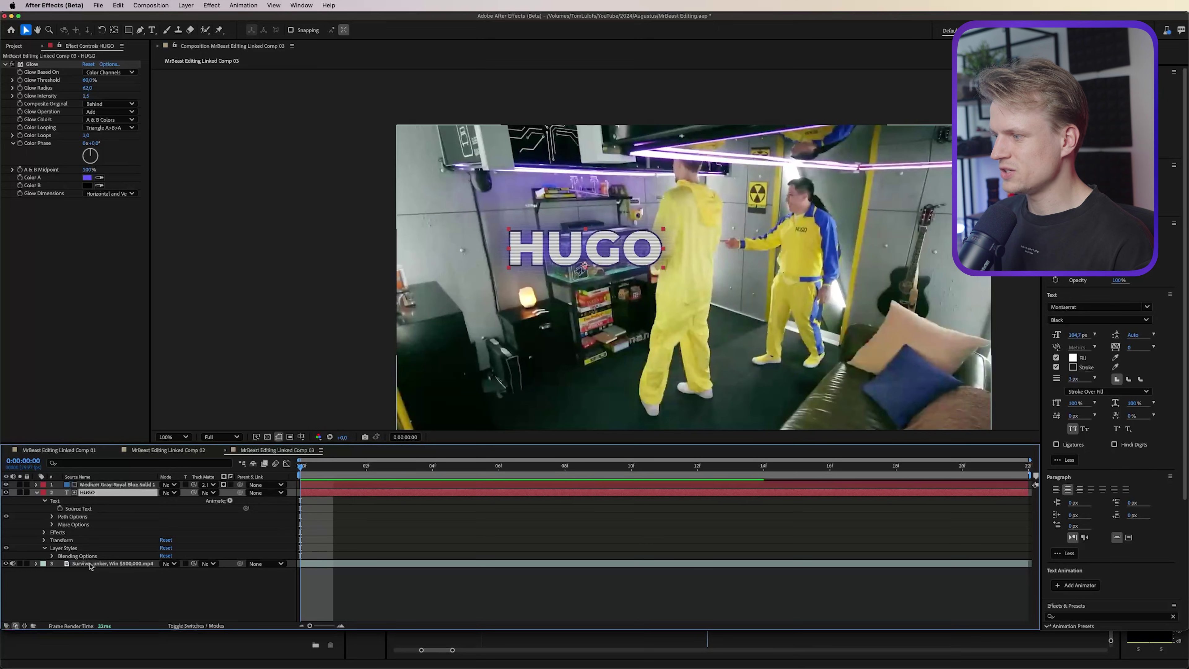
{"action": "left_click", "coordinate": [90, 564]}
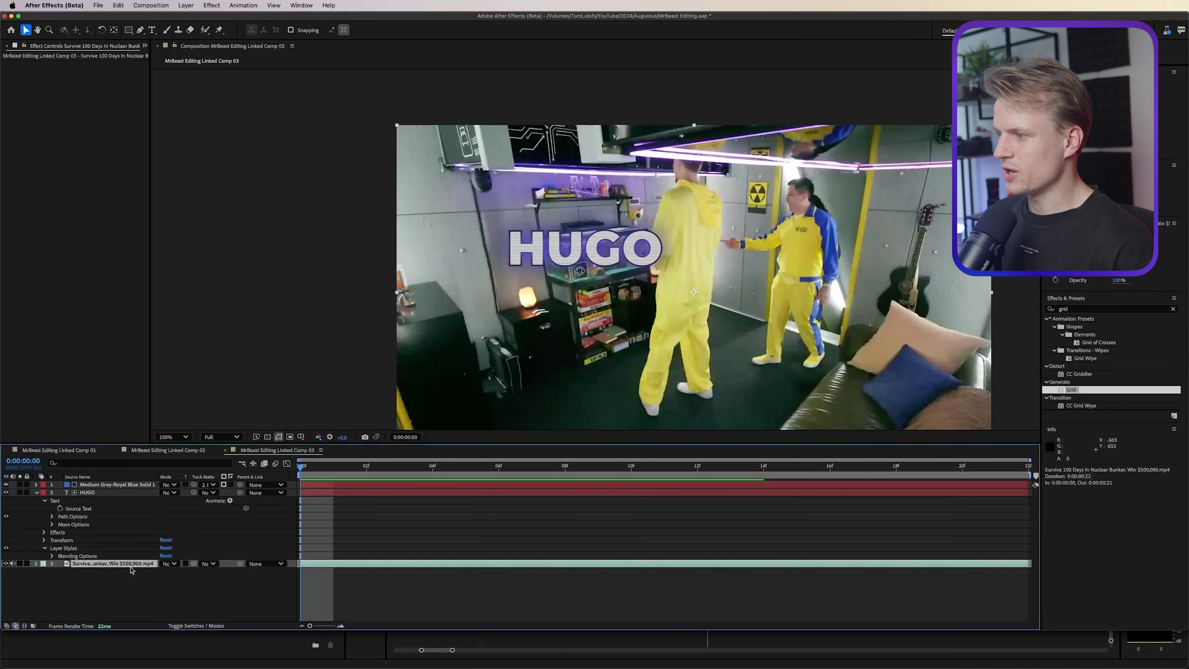
{"action": "left_click", "coordinate": [186, 5]}
{"action": "mouse_move", "coordinate": [215, 21]}
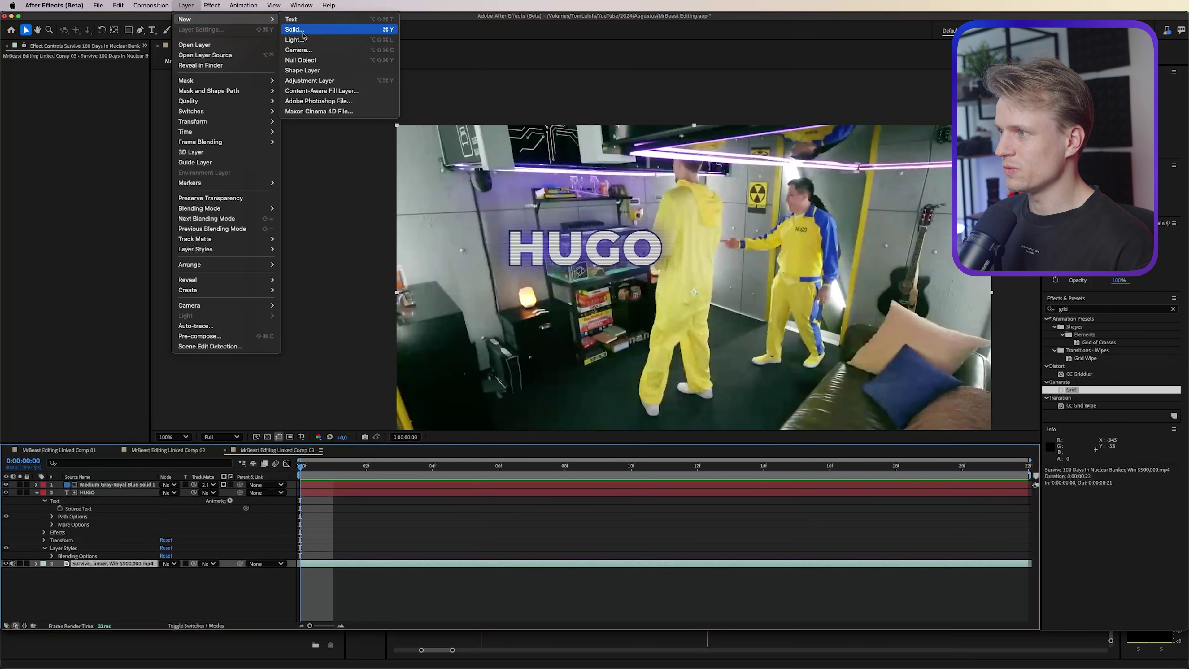
{"action": "left_click", "coordinate": [318, 62]}
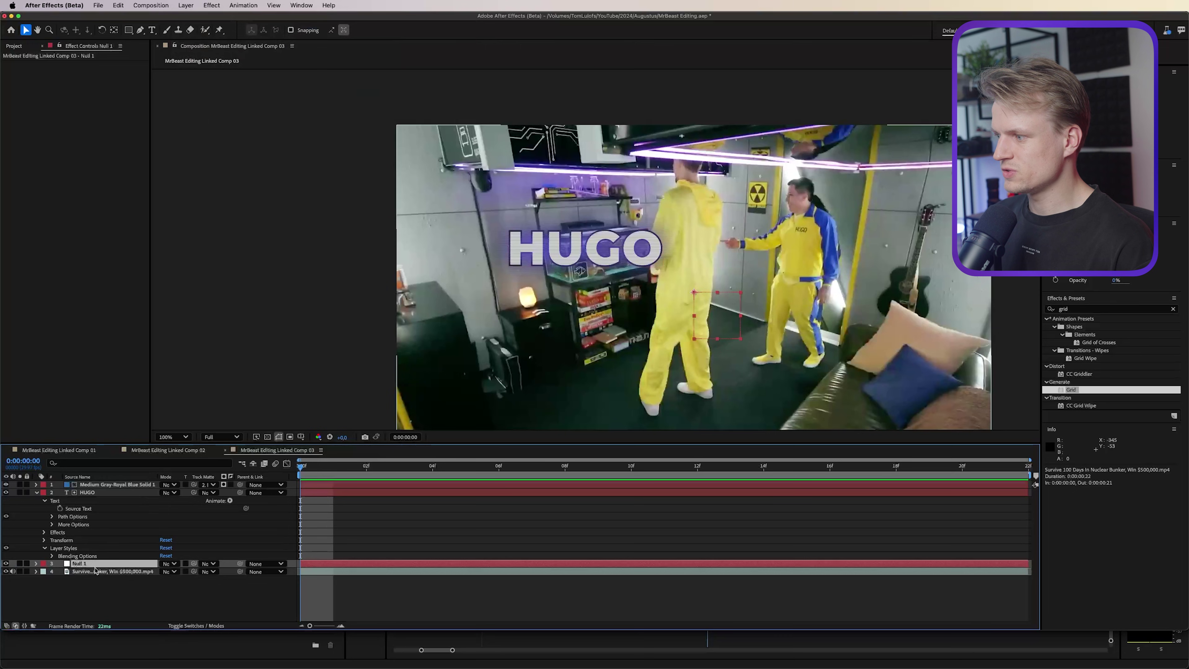
Motion-track the bunker footage forward, with the track point on the name printed on the contestant's tracksuit chest
{"action": "left_click", "coordinate": [97, 571]}
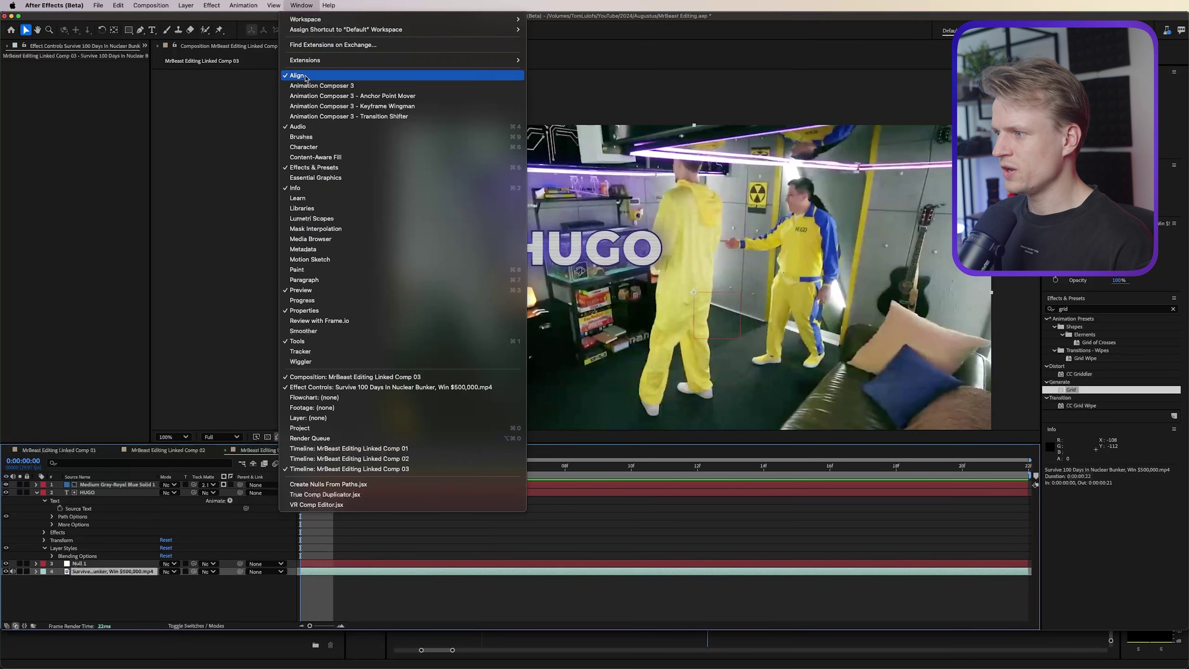
{"action": "left_click", "coordinate": [302, 351]}
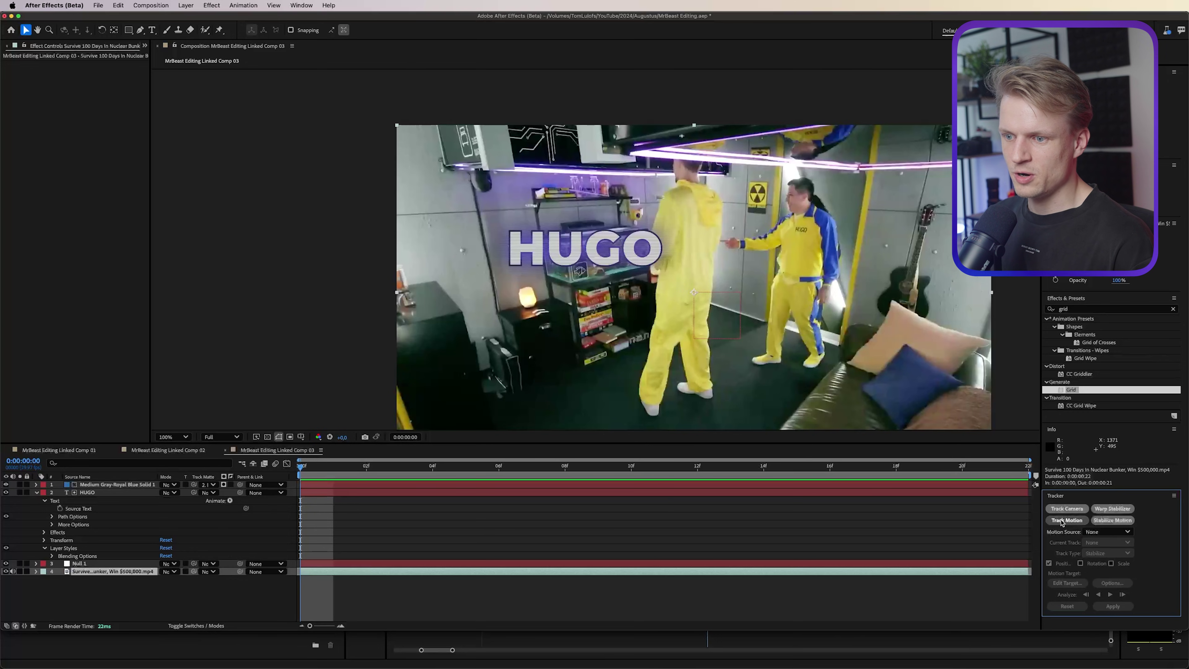
{"action": "left_click", "coordinate": [1062, 521]}
{"action": "left_click_drag", "start_coordinate": [590, 232], "coordinate": [819, 119]}
{"action": "mouse_move", "coordinate": [316, 467]}
{"action": "left_mouse_down"}
{"action": "mouse_move", "coordinate": [1023, 465]}
{"action": "mouse_move", "coordinate": [300, 466]}
{"action": "left_mouse_up"}
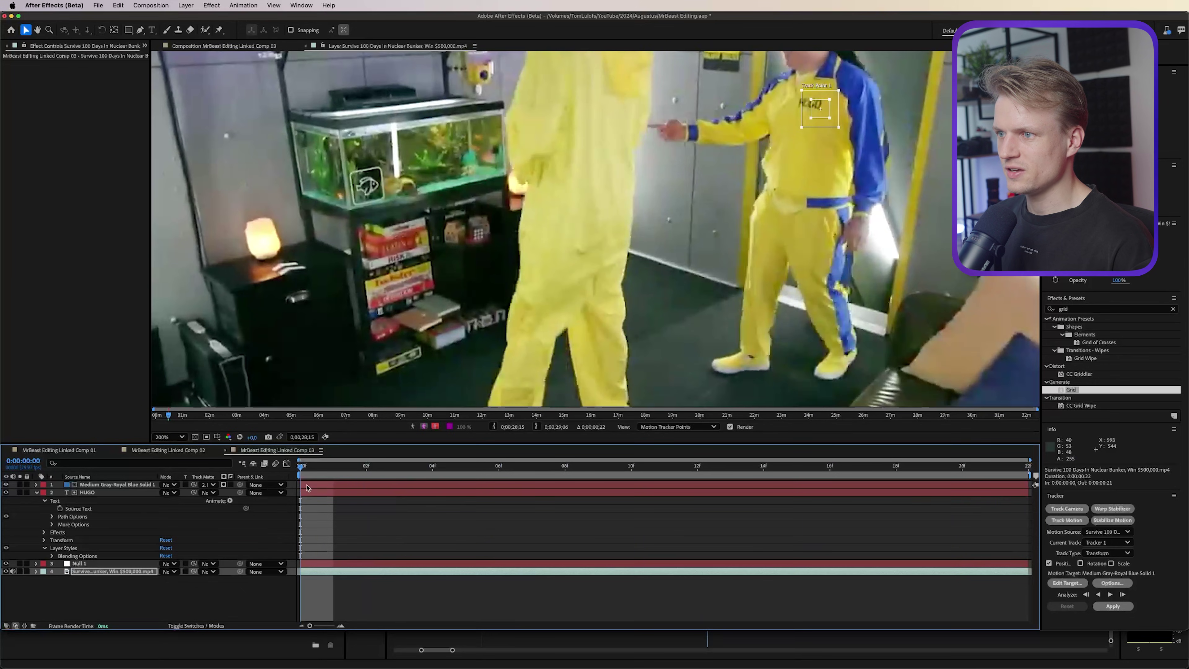
{"action": "left_click_drag", "start_coordinate": [813, 117], "coordinate": [819, 115]}
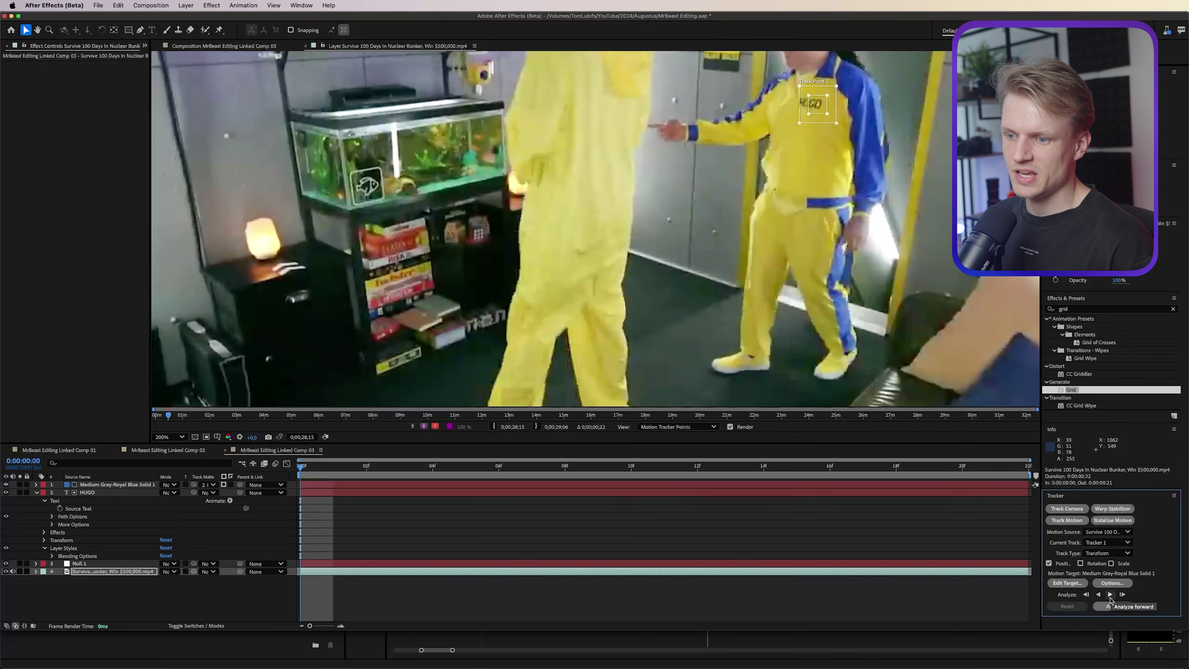
{"action": "left_click", "coordinate": [1110, 594]}
{"action": "left_click_drag", "start_coordinate": [983, 468], "coordinate": [300, 466]}
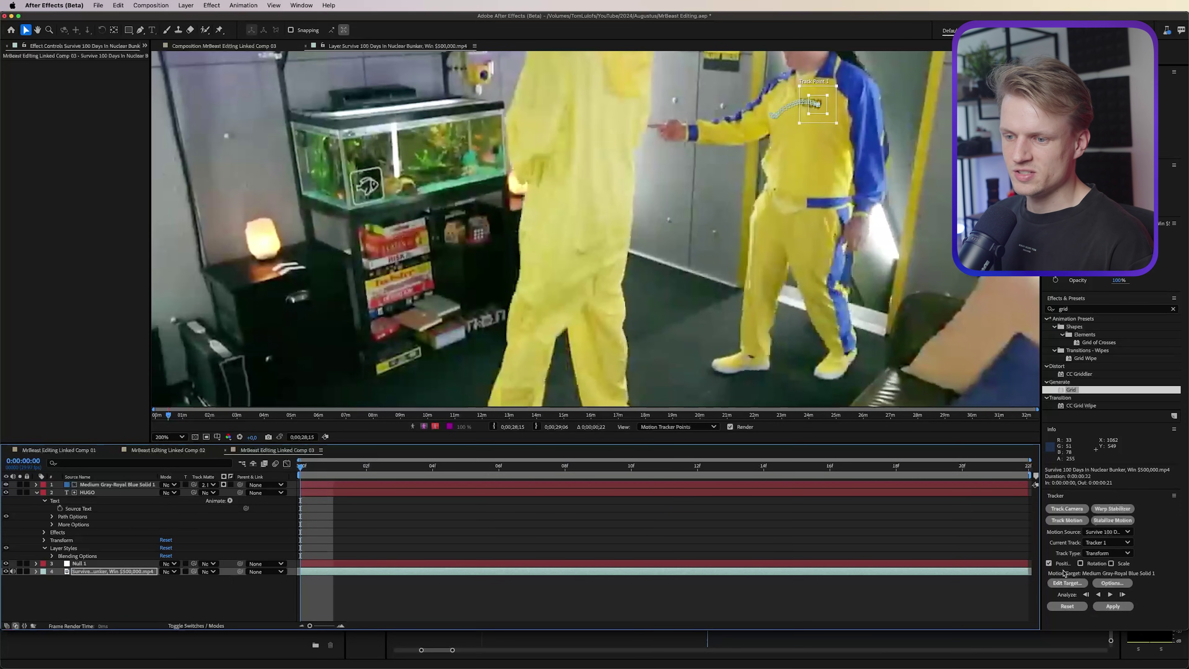
Set Null 1 as the motion target and apply the tracking data to it in X and Y
{"action": "left_click", "coordinate": [1067, 583]}
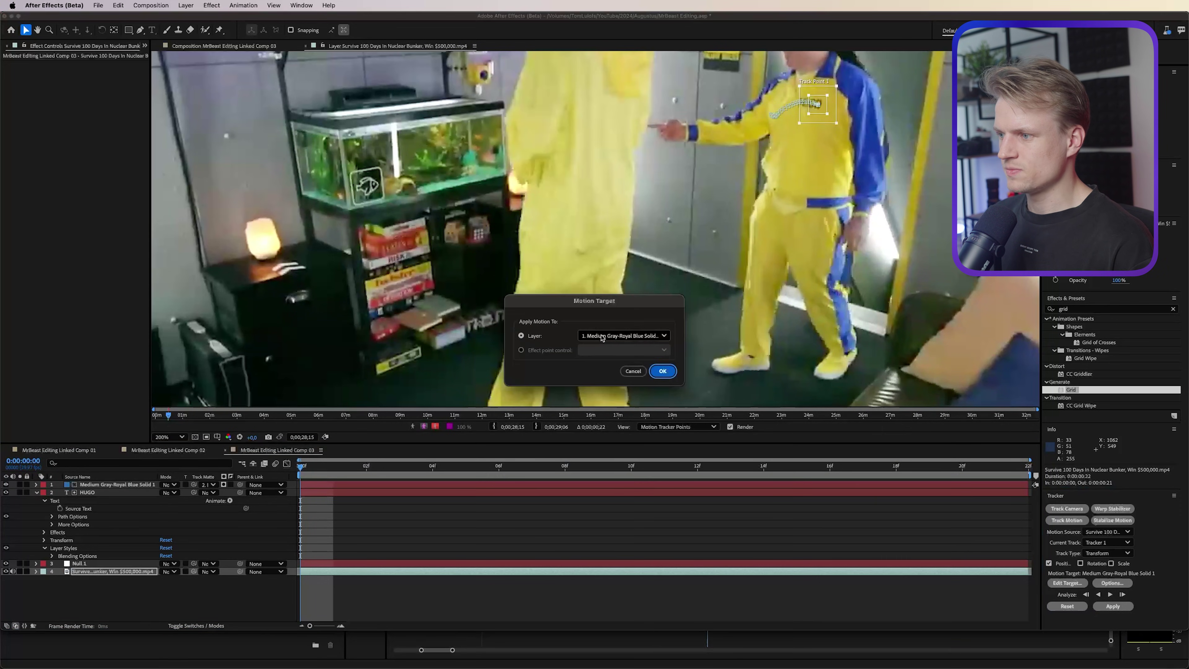
{"action": "left_click", "coordinate": [623, 335]}
{"action": "left_click", "coordinate": [601, 374]}
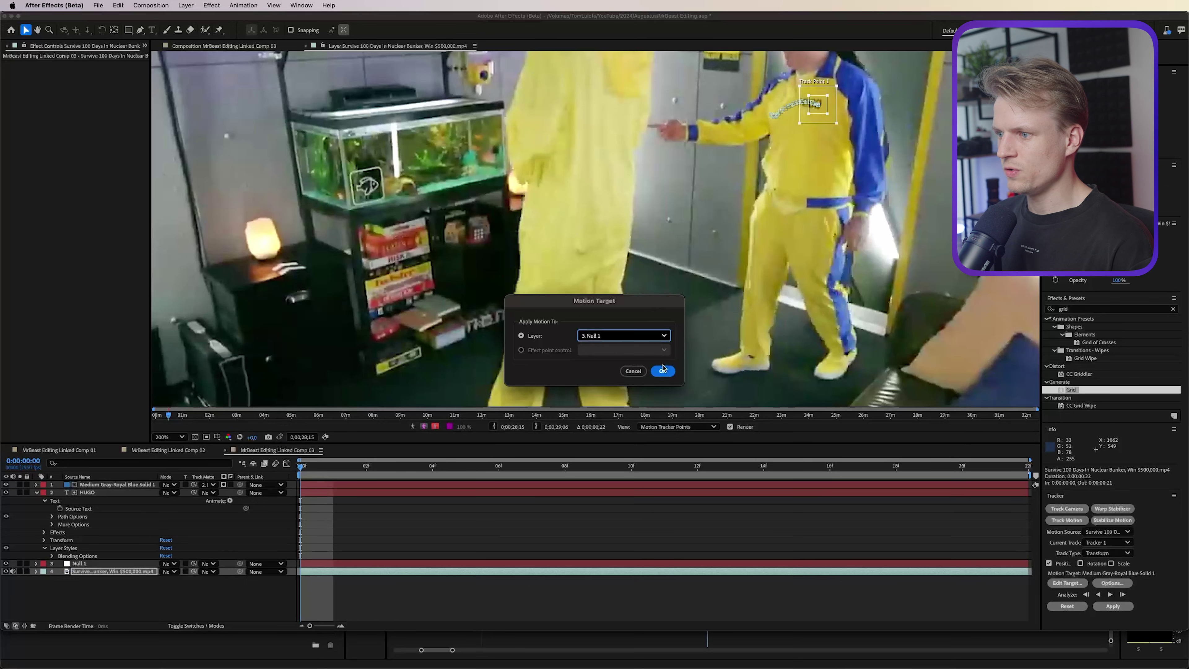
{"action": "left_click", "coordinate": [663, 370]}
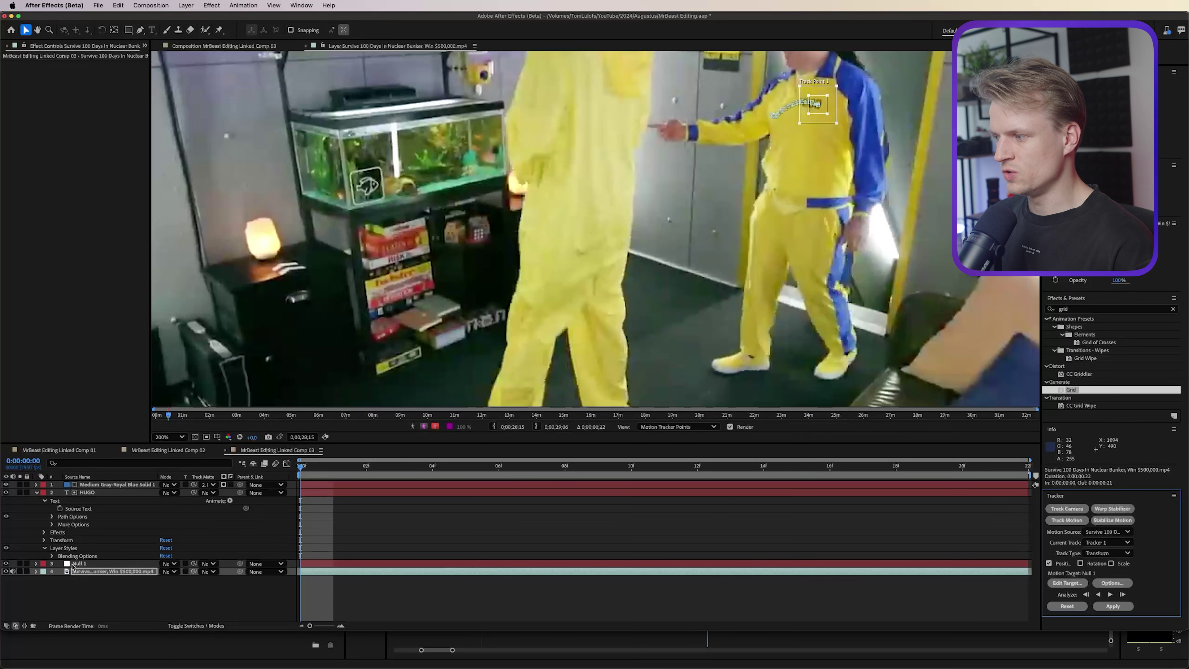
{"action": "left_click", "coordinate": [1113, 606]}
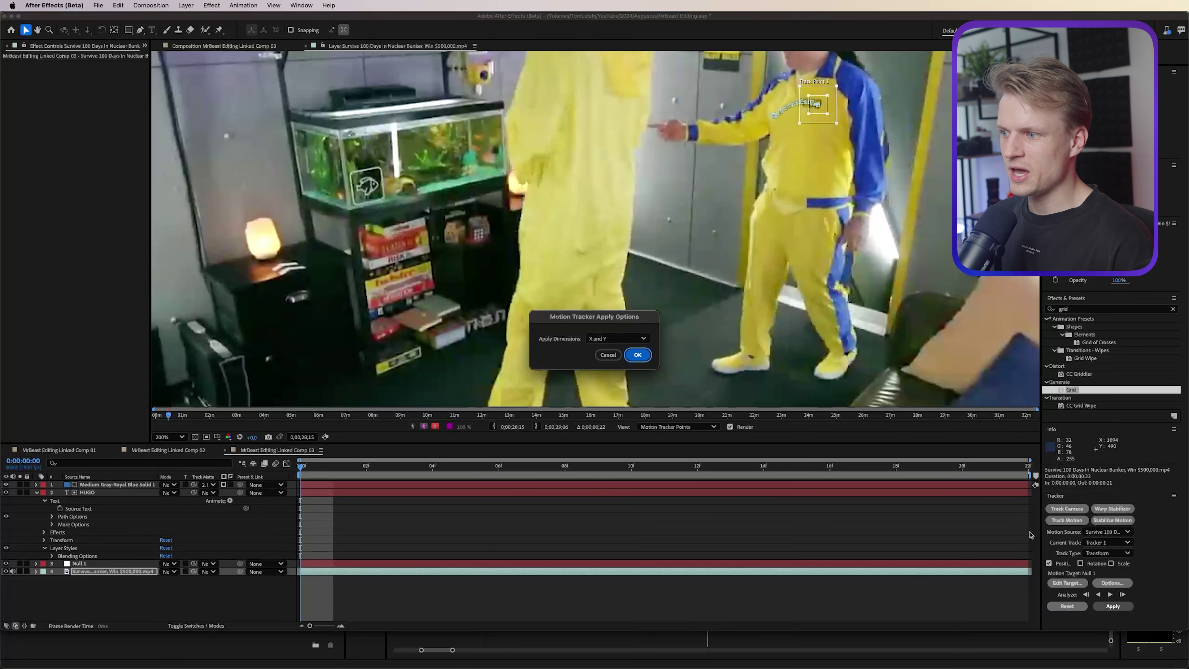
{"action": "left_click", "coordinate": [638, 355]}
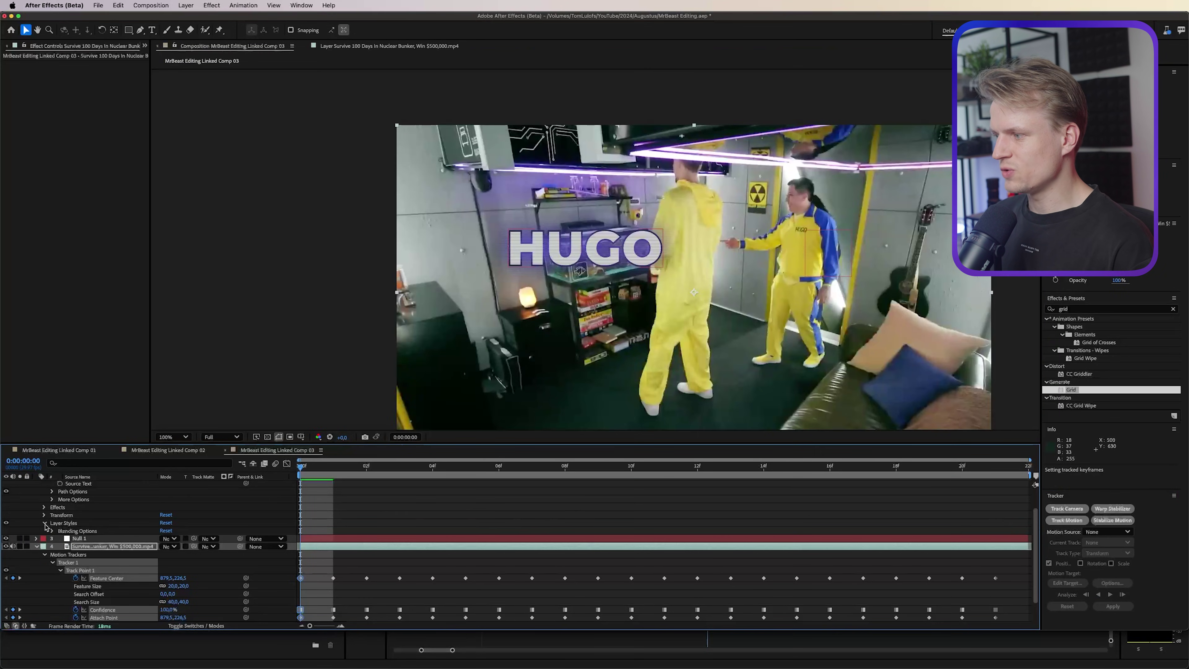
Parent the name text layer to Null 1
{"action": "left_click", "coordinate": [94, 539]}
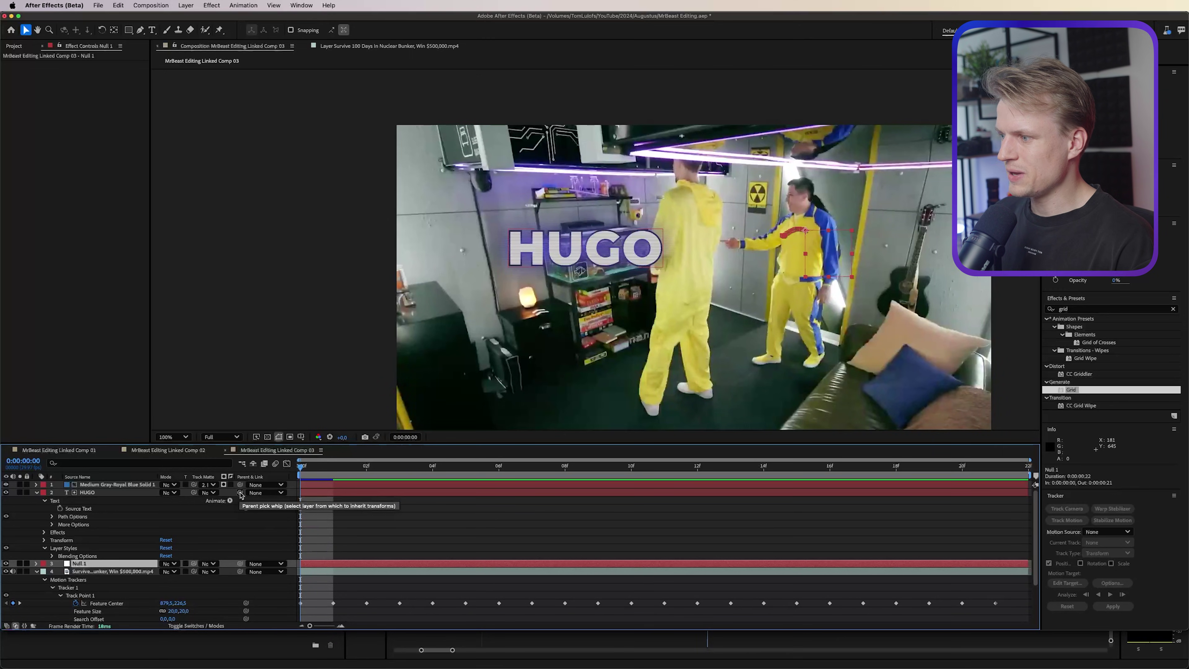
{"action": "left_click_drag", "start_coordinate": [240, 495], "coordinate": [136, 564]}
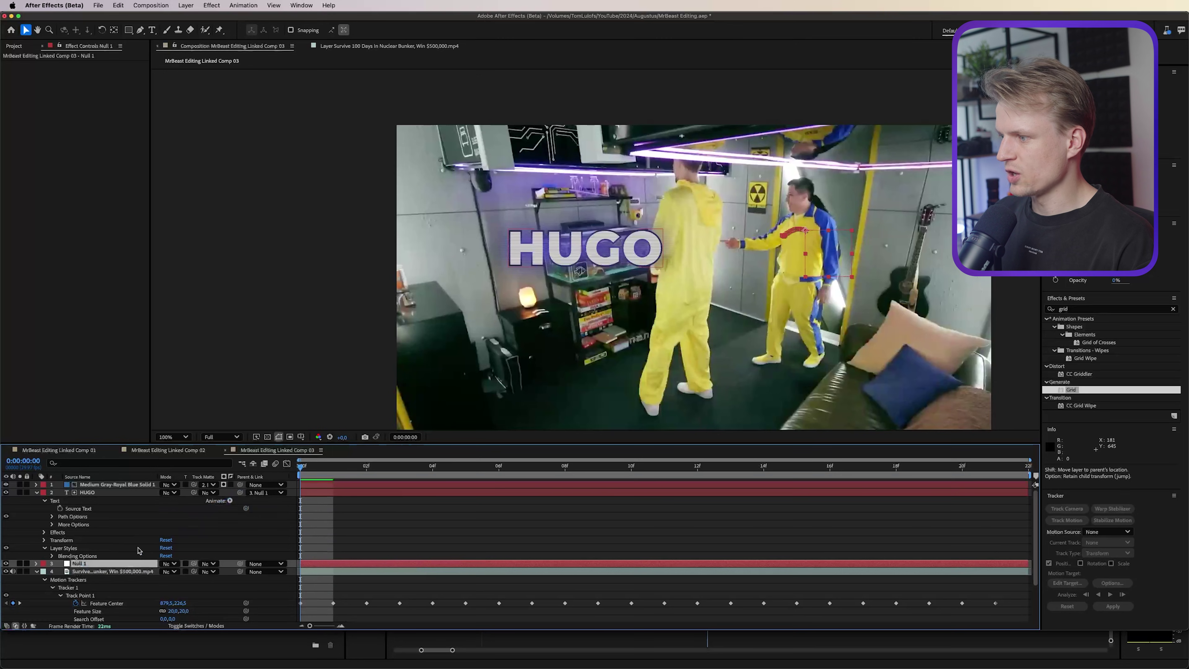
{"action": "left_click", "coordinate": [282, 493]}
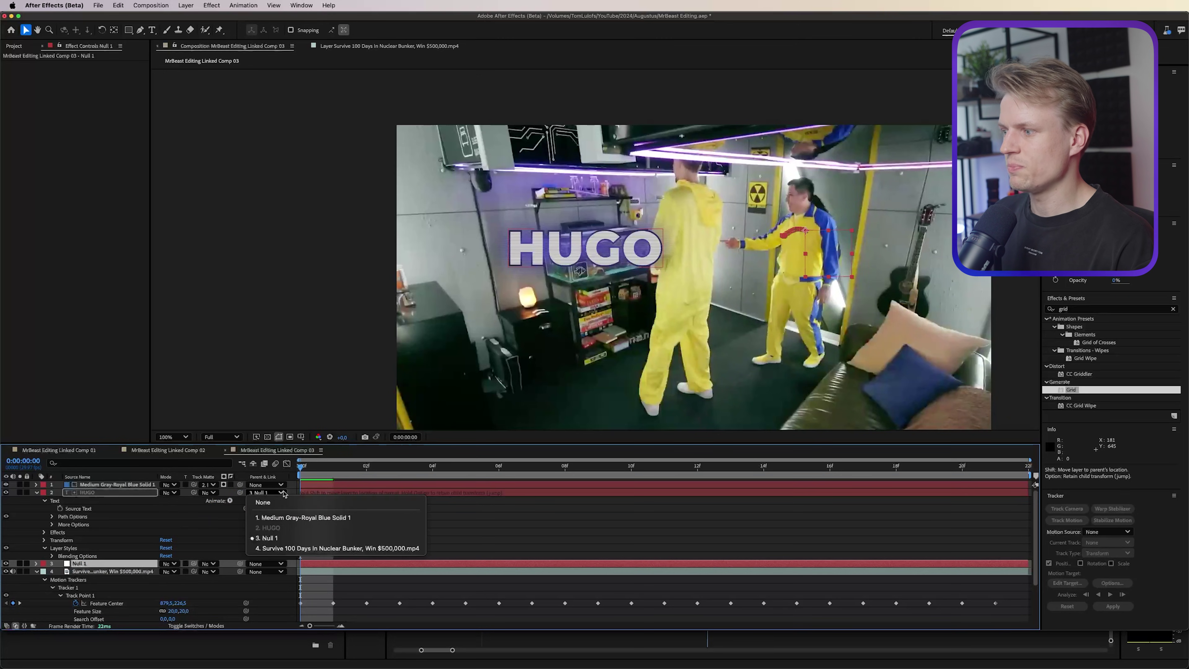
{"action": "left_click", "coordinate": [282, 539]}
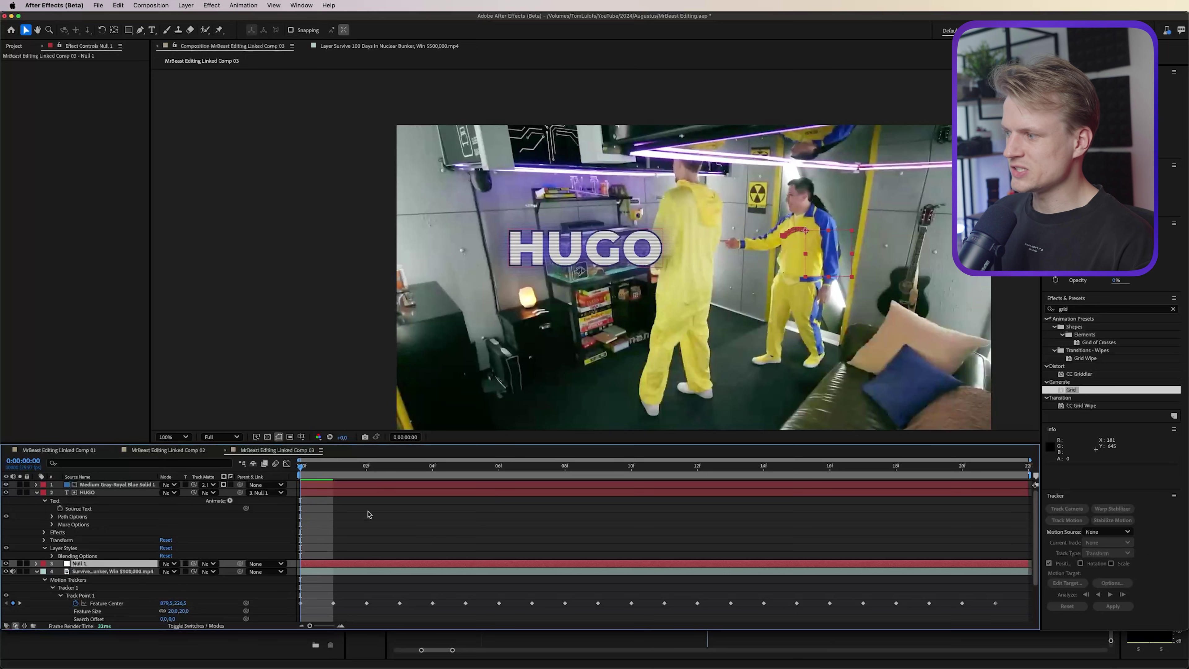
Move the name title beside the contestant's head, over his shoulder, and play back how it follows him
{"action": "left_click", "coordinate": [90, 494]}
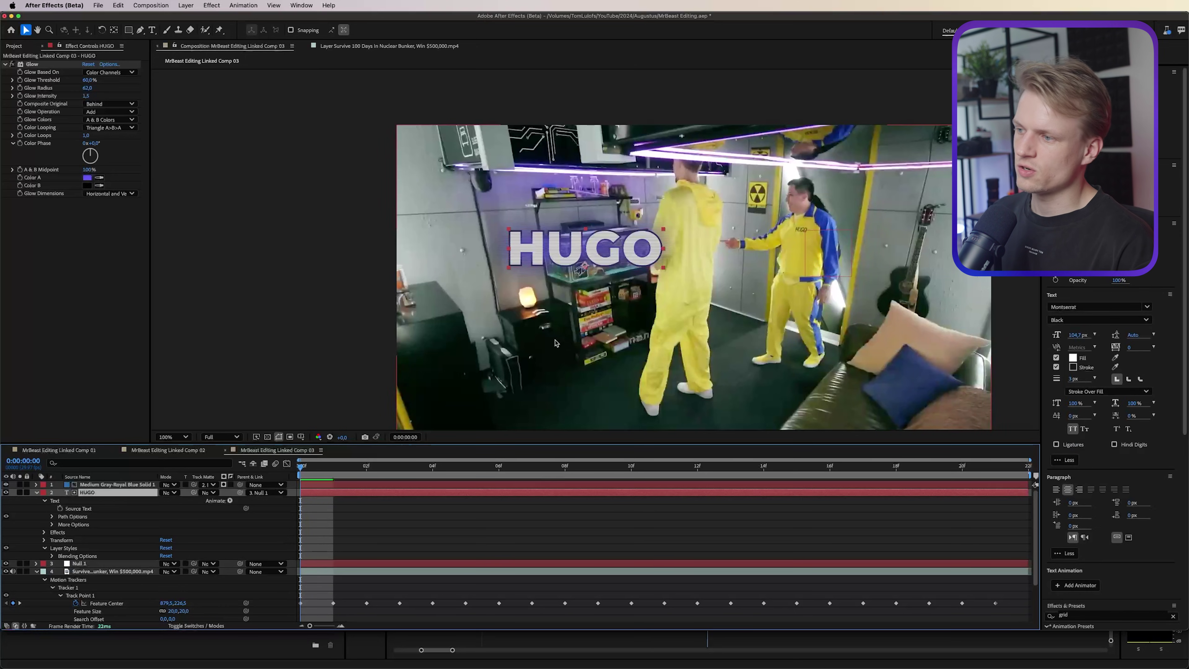
{"action": "left_click_drag", "start_coordinate": [315, 470], "coordinate": [465, 489]}
{"action": "key", "text": "space"}
{"action": "left_click_drag", "start_coordinate": [634, 250], "coordinate": [922, 208]}
{"action": "key", "text": "space"}
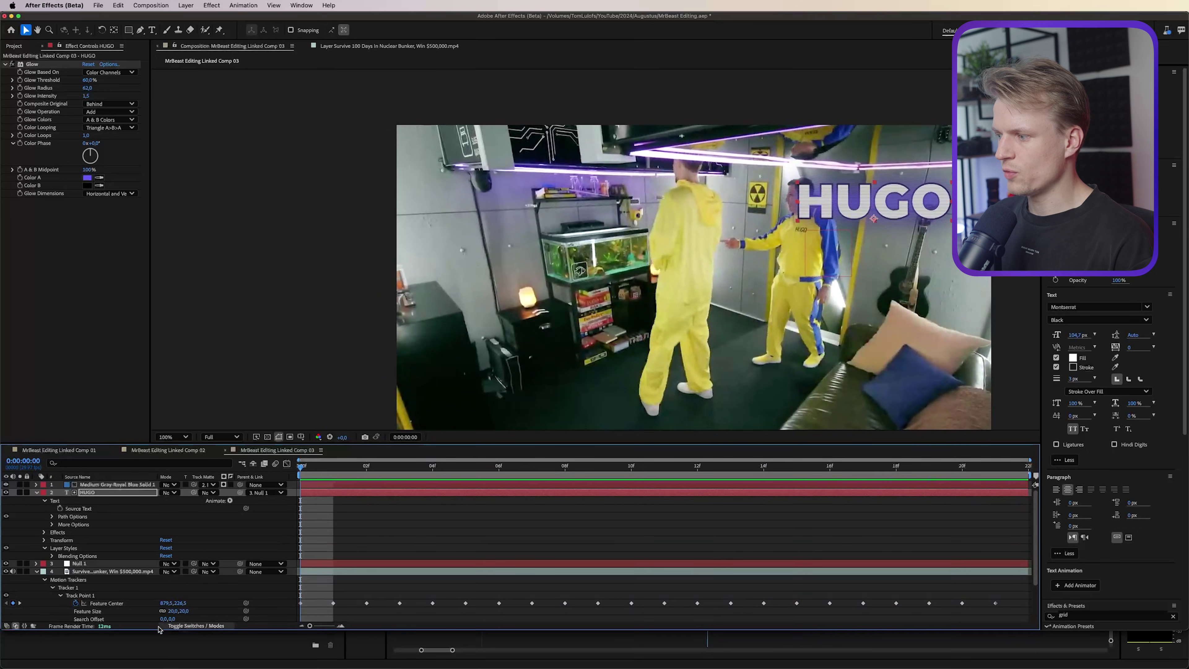
Make the name text layer 3D, rotate it 42° on Y and 5° on Z, and play back its tracked motion
{"action": "left_click", "coordinate": [176, 626]}
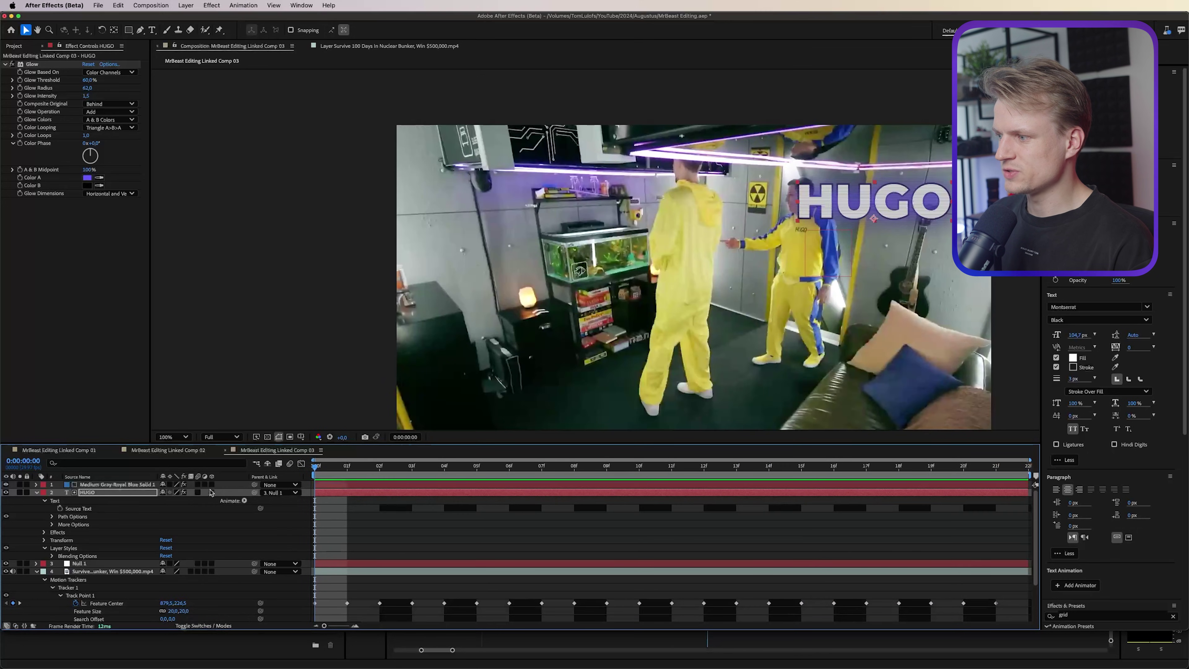
{"action": "left_click", "coordinate": [212, 493]}
{"action": "key", "text": "r"}
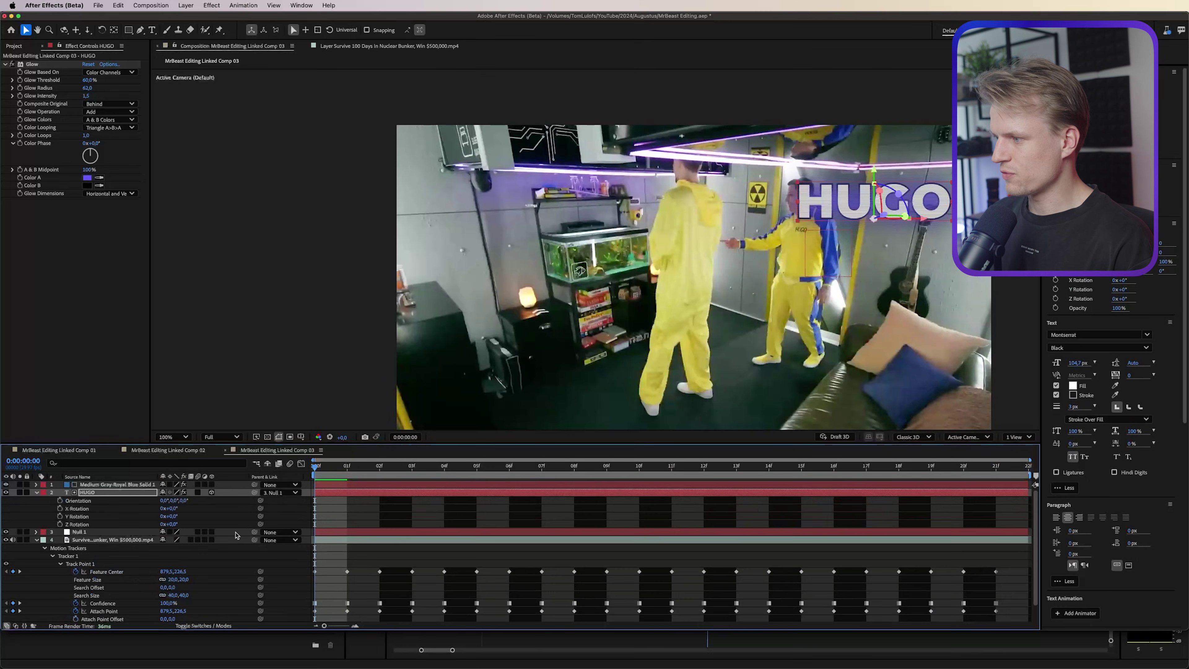
{"action": "left_click_drag", "start_coordinate": [172, 516], "coordinate": [169, 516]}
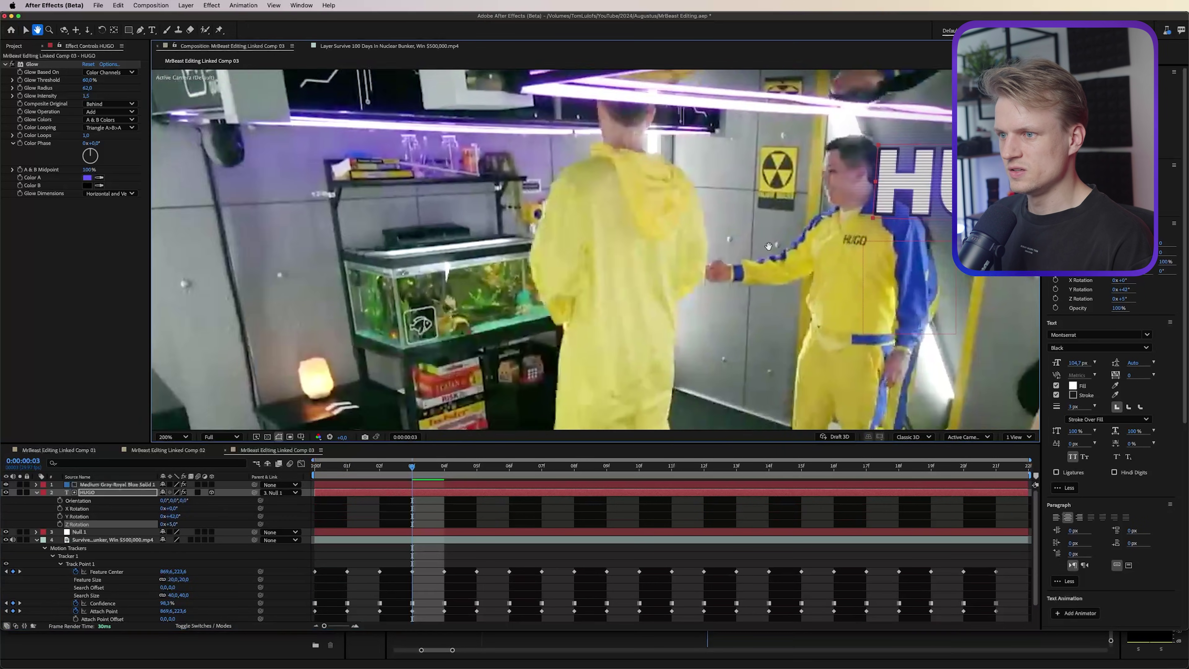
{"action": "left_click_drag", "start_coordinate": [703, 276], "coordinate": [491, 262]}
{"action": "left_click", "coordinate": [383, 468]}
{"action": "left_click_drag", "start_coordinate": [383, 470], "coordinate": [760, 455]}
{"action": "key", "text": "space"}
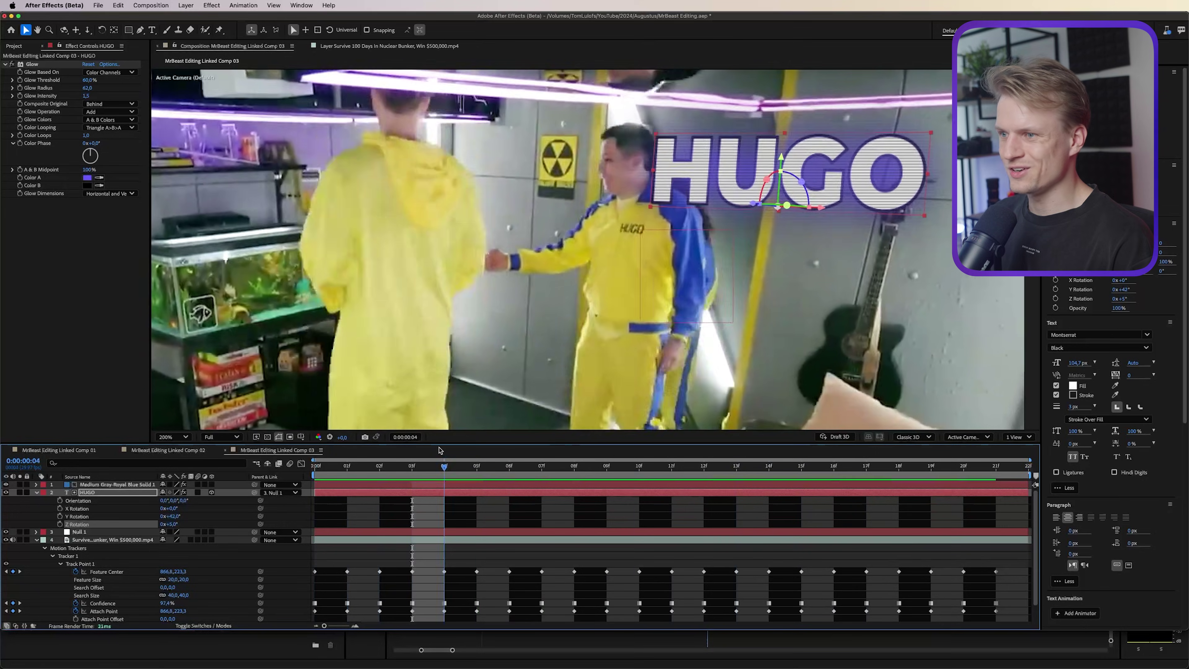